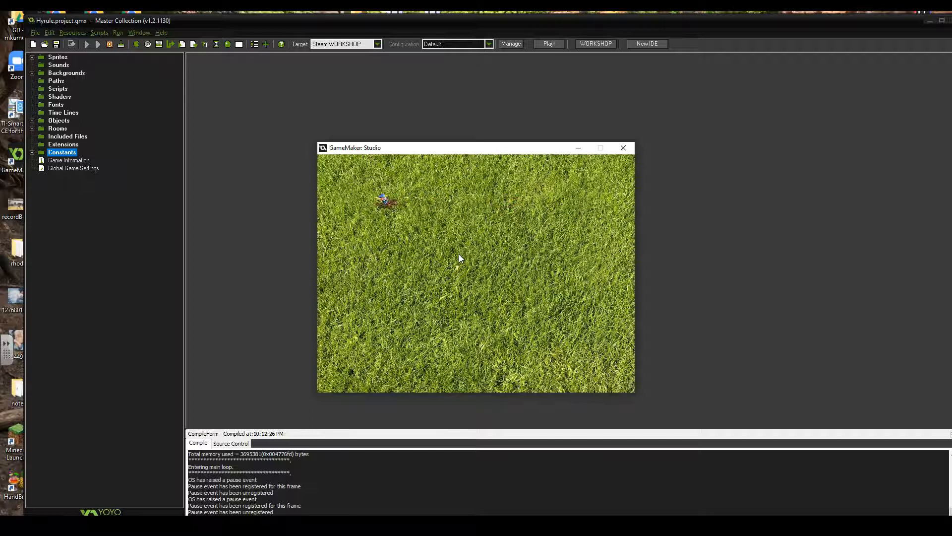
key("Right")
Test Link's movement across the grass room in the running game, and close the game window
key("Left")
key("Up")
key("Left")
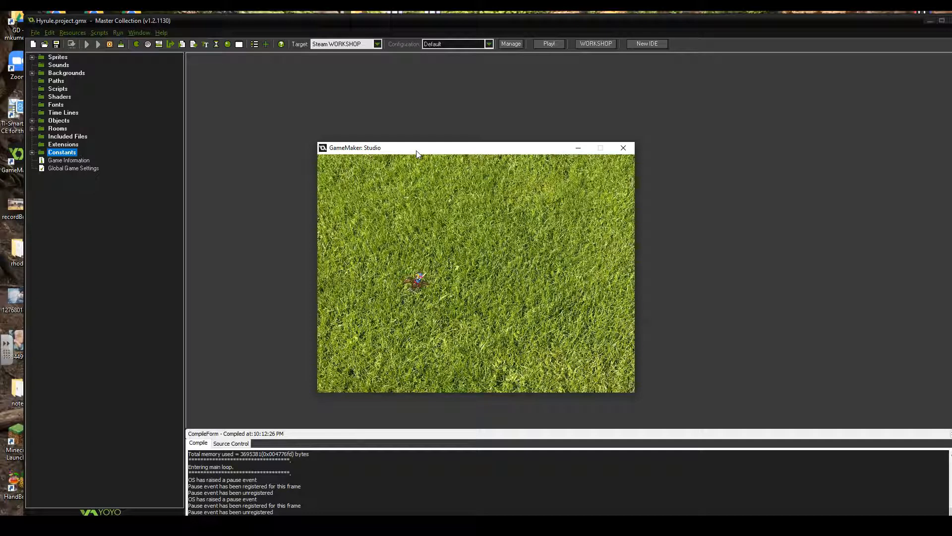
left_click(543, 180)
key("Left")
key("Right")
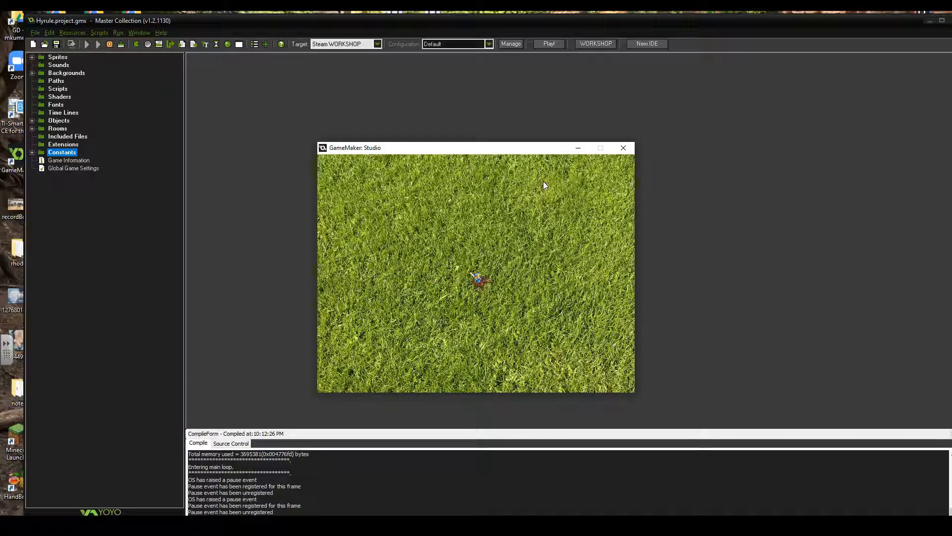
key("Left")
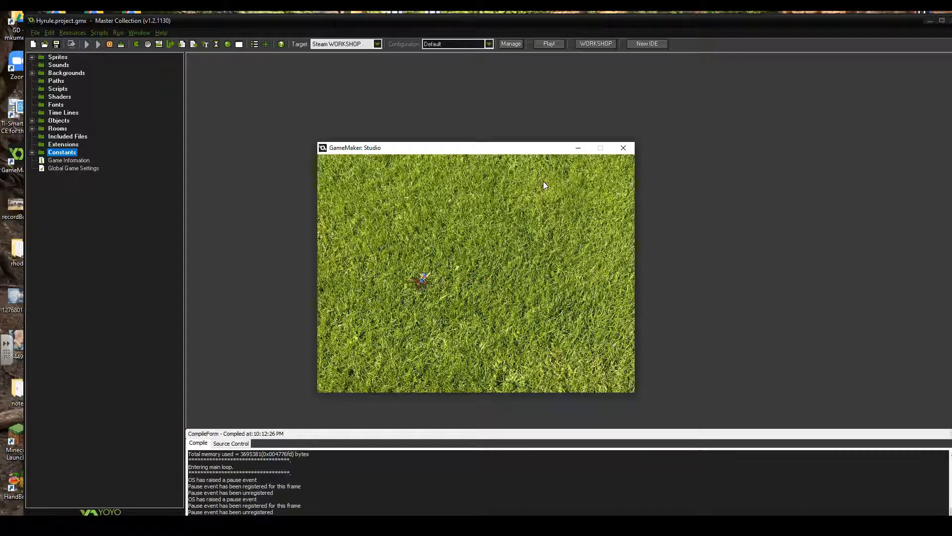
key("Right")
key("Left")
key("Right")
key("Left")
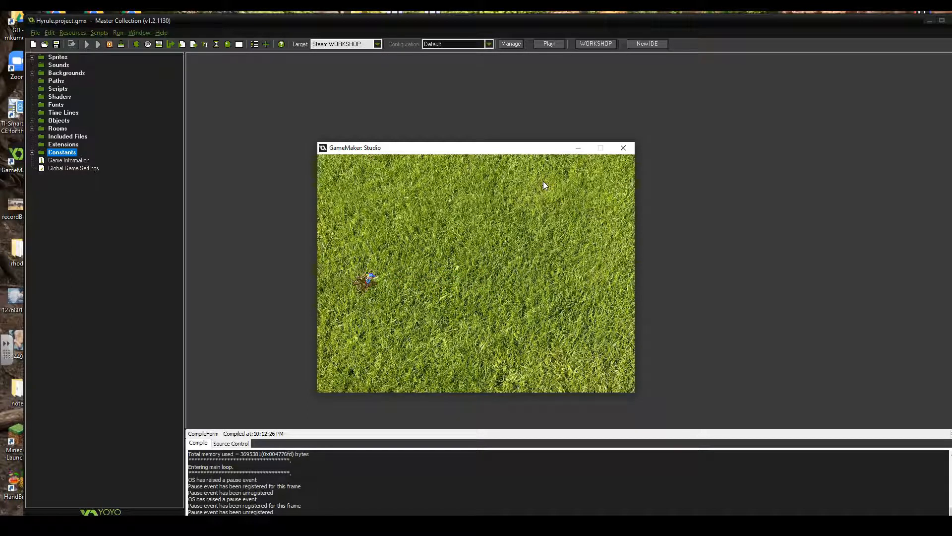
key("Right")
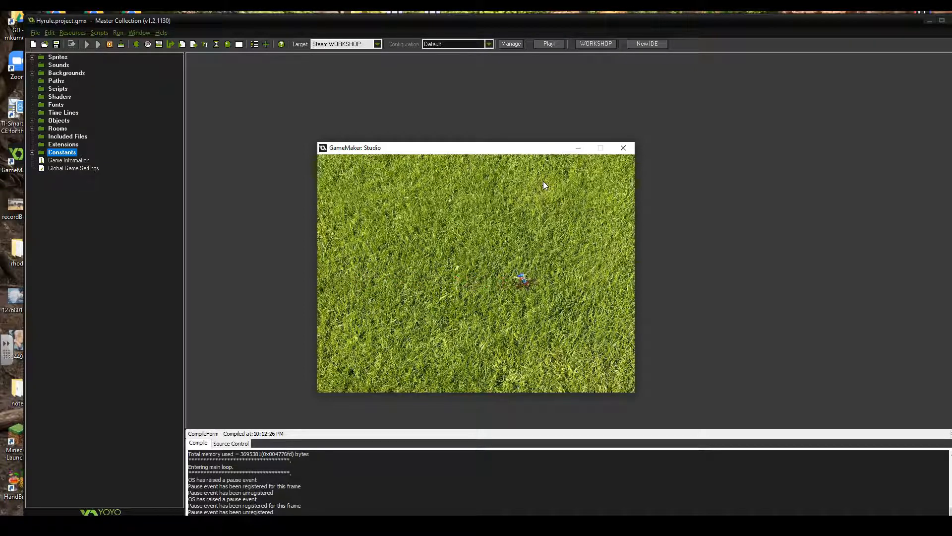
left_click(509, 178)
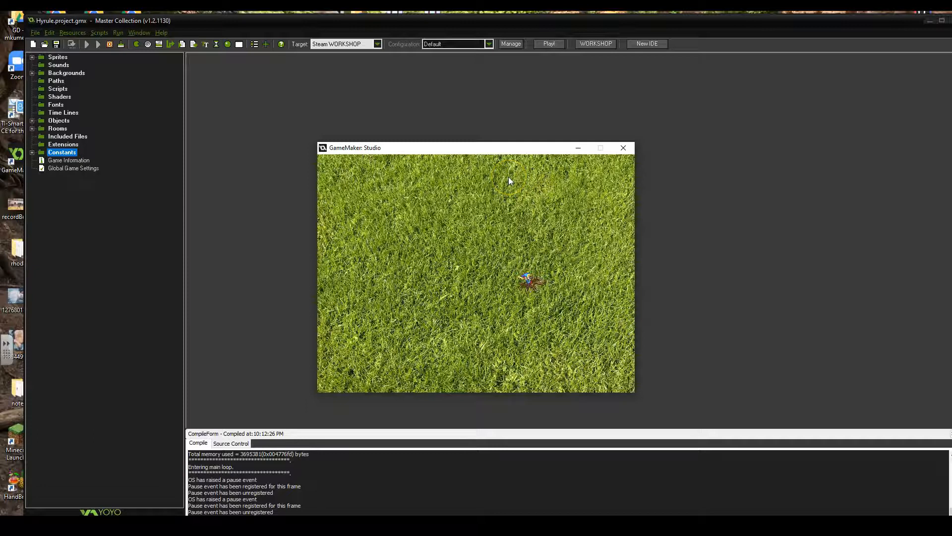
left_click(510, 179)
left_click(587, 166)
left_click(623, 148)
Open the obj_link object and review the Move Fixed settings in its <no key> event without changing them
left_click(32, 120)
double_click(67, 129)
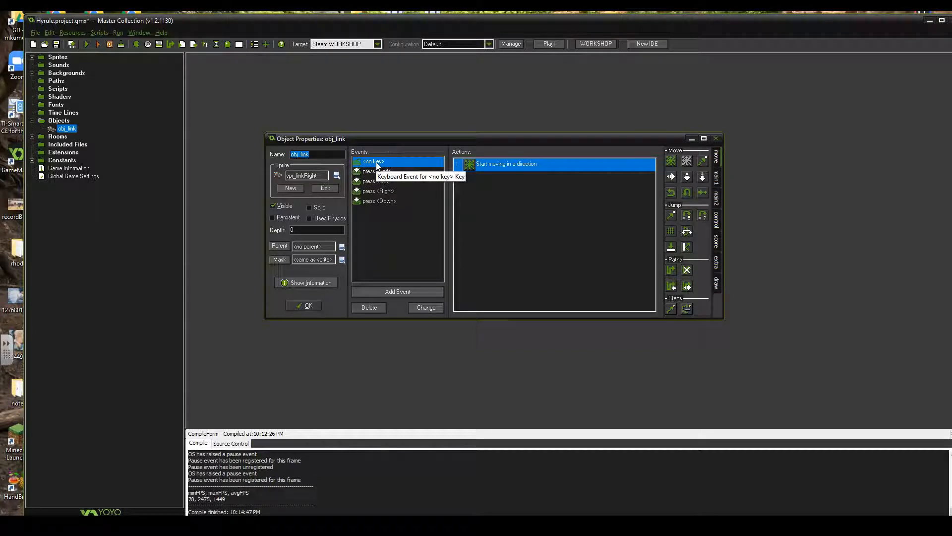
double_click(511, 171)
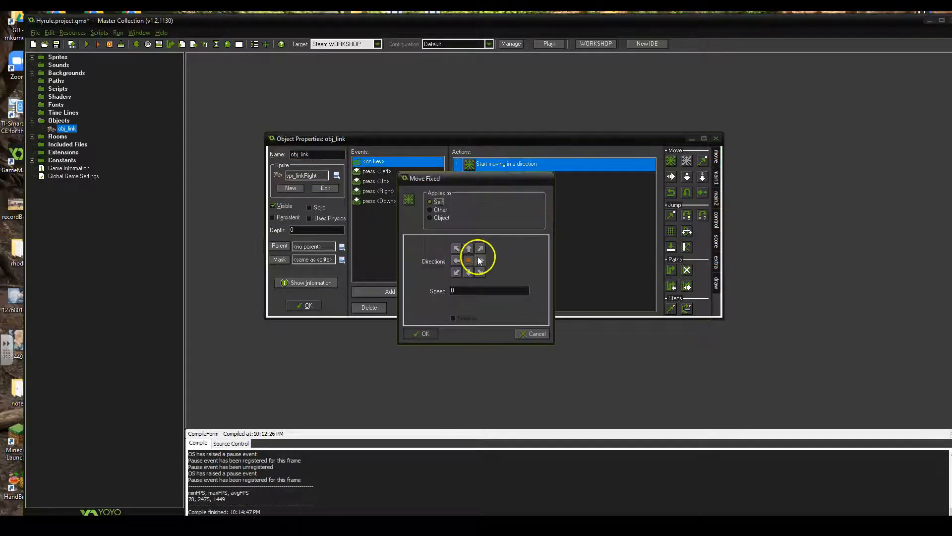
left_click(530, 333)
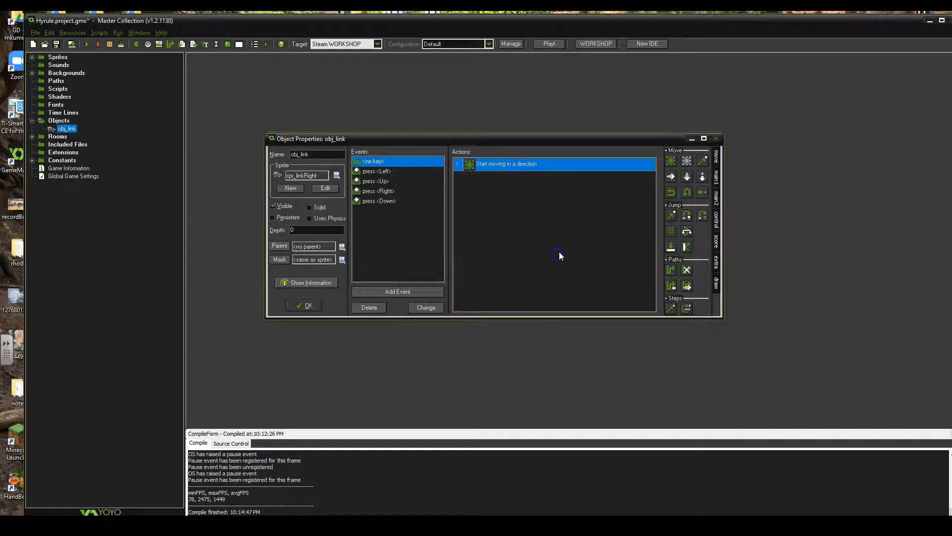
Switch to the browser and examine the image_index reference page, including its description and the image_speed example
left_click_drag(951, 97, 519, 75)
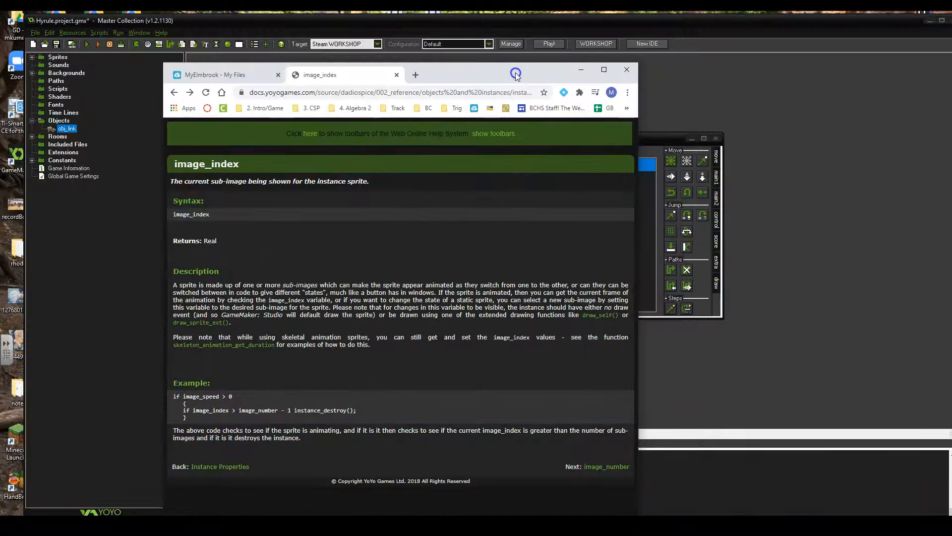
double_click(516, 75)
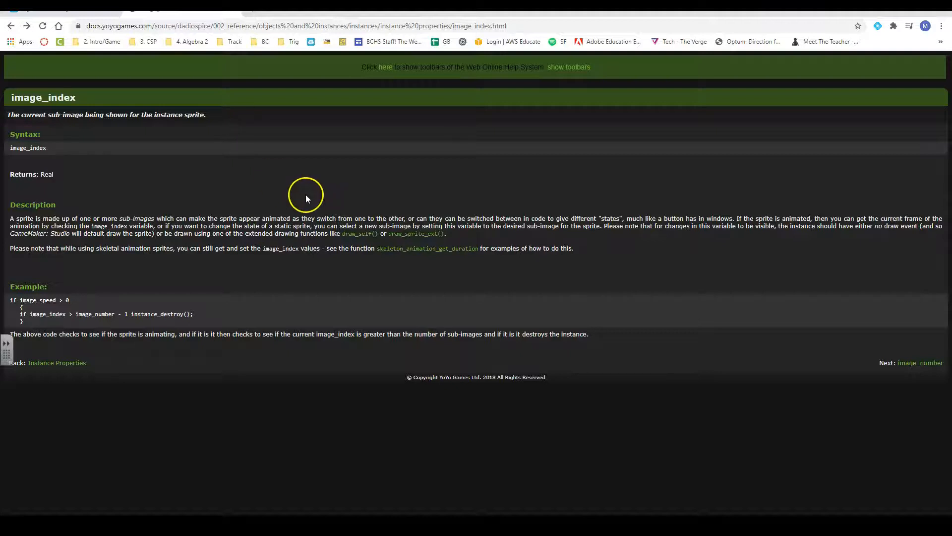
left_click_drag(19, 301, 56, 301)
left_click(54, 302)
left_click_drag(367, 6, 951, 67)
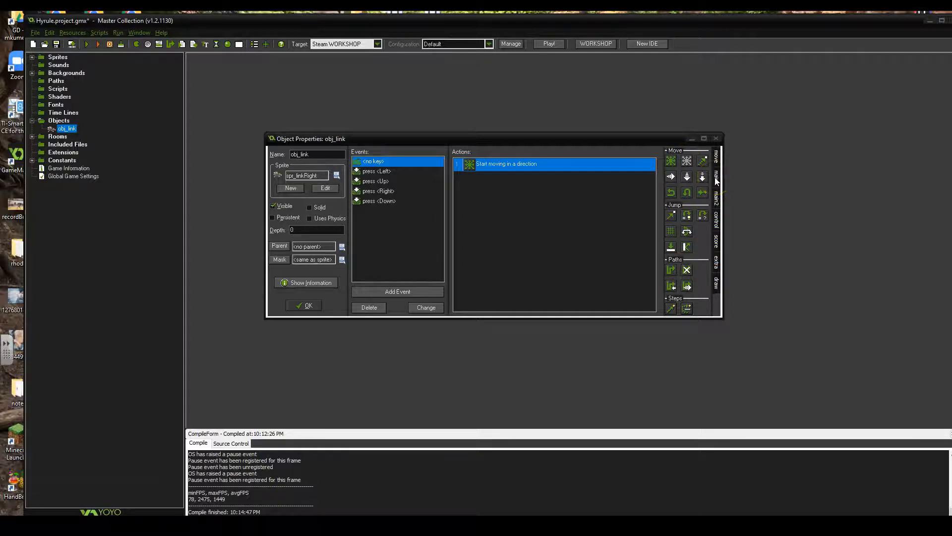
Add an Execute Code action to obj_link's <no key> event and place its code editor clear of the action list
left_click(718, 198)
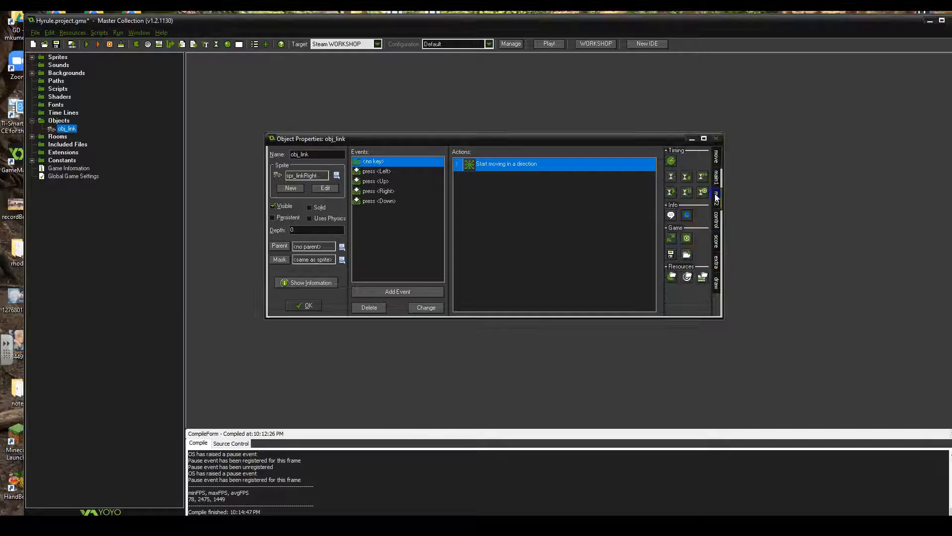
left_click(718, 181)
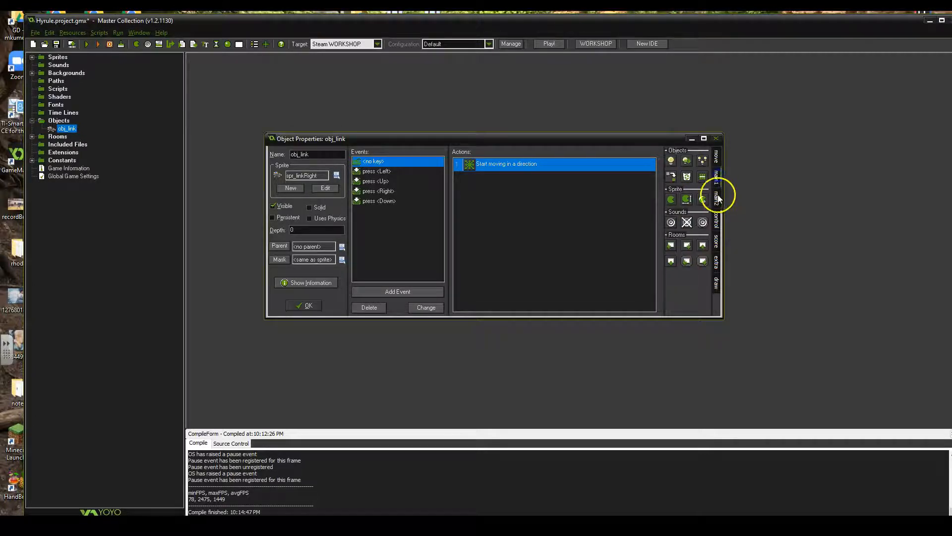
left_click(717, 221)
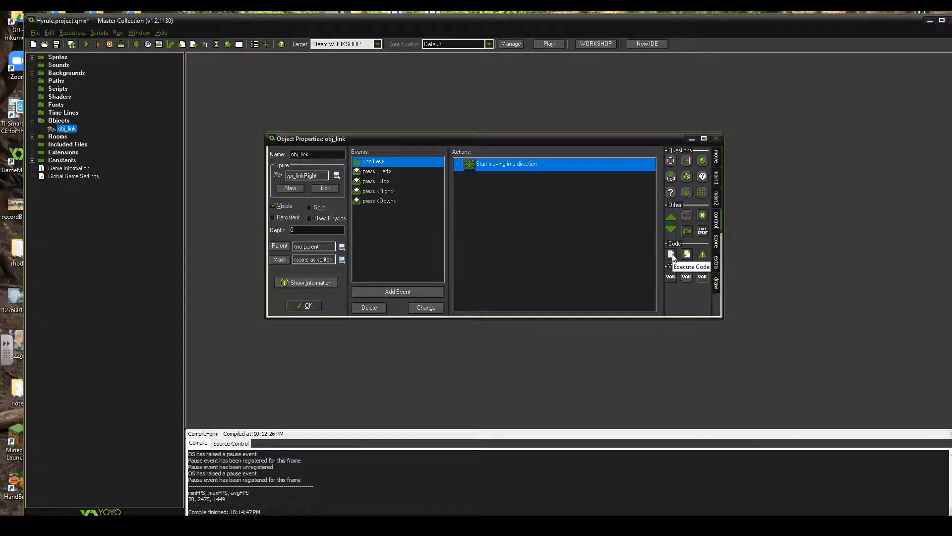
left_click_drag(688, 254, 571, 250)
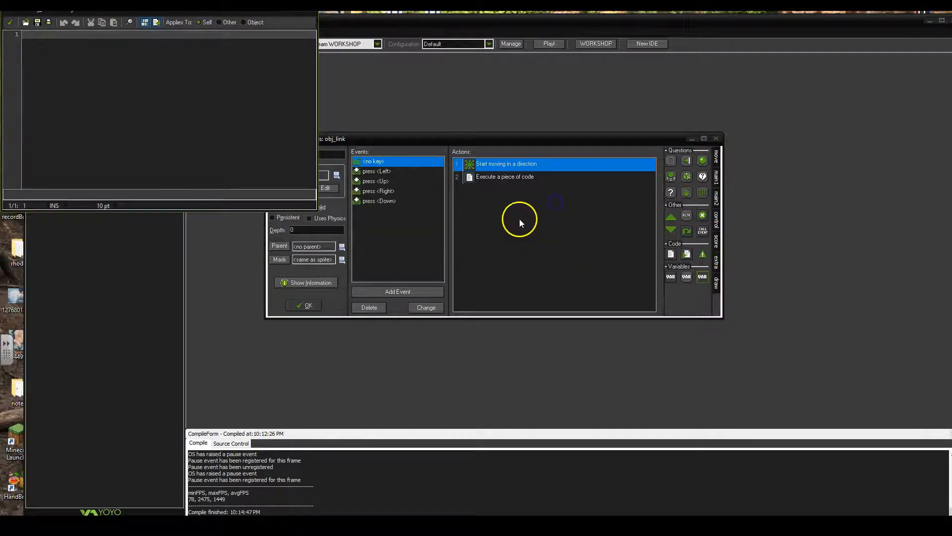
left_click_drag(78, 11, 379, 151)
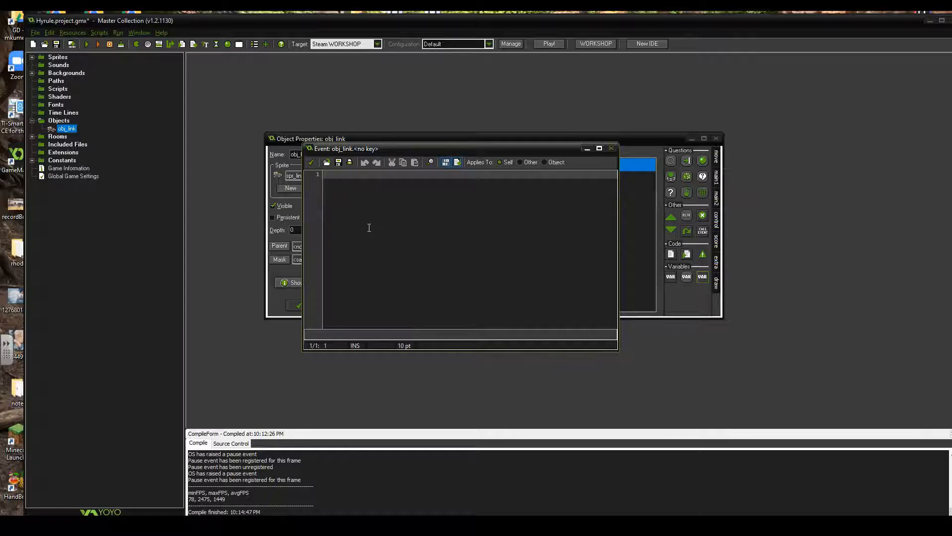
left_click(392, 165)
left_click_drag(415, 149, 331, 273)
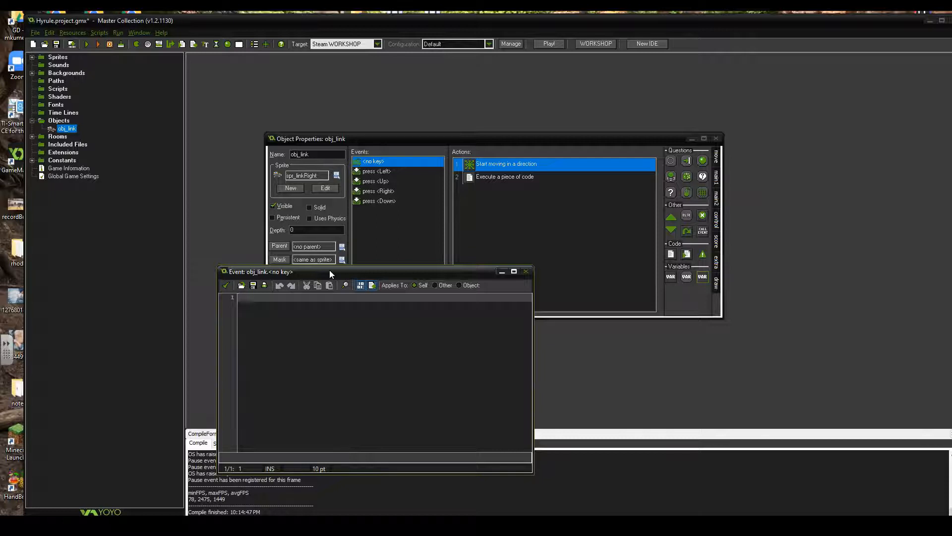
Write image_speed = 0; as the first line of the <no key> event's code
type("image")
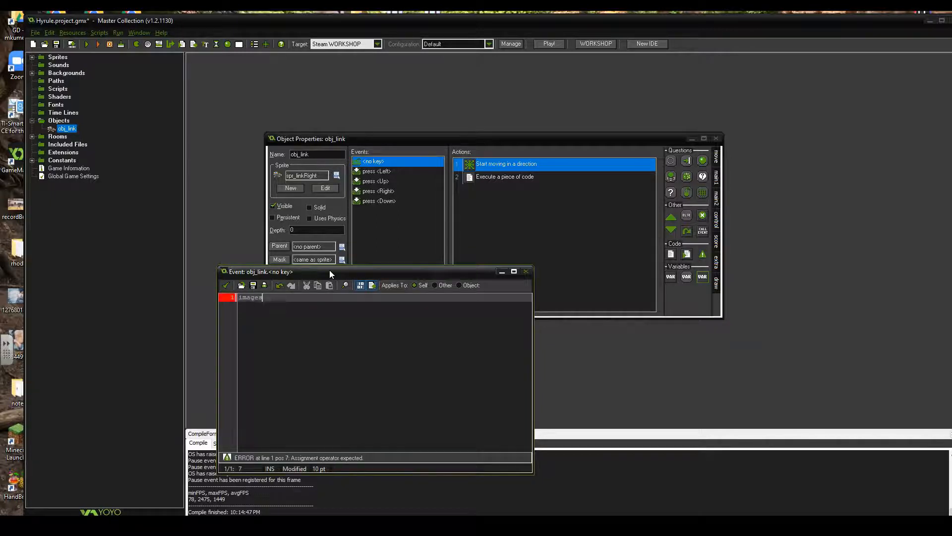
type("_spee")
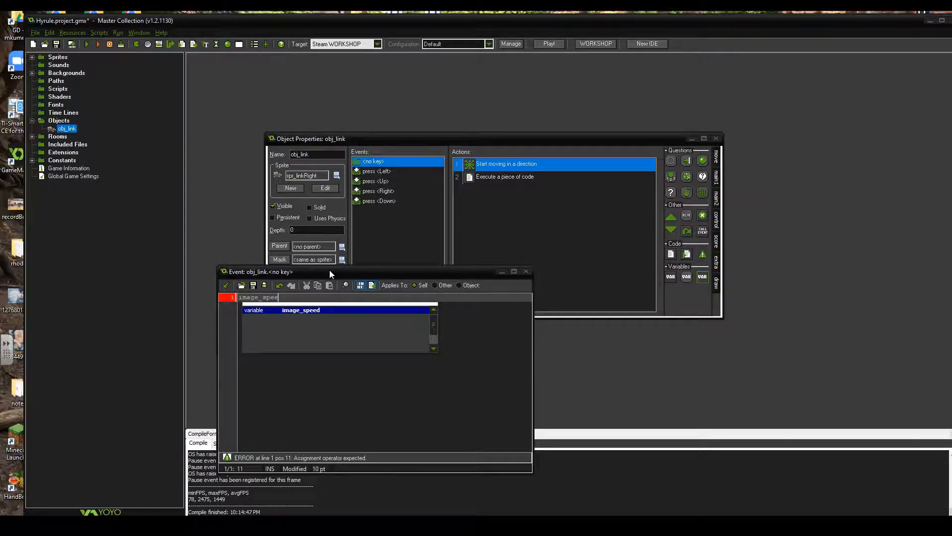
key("Return")
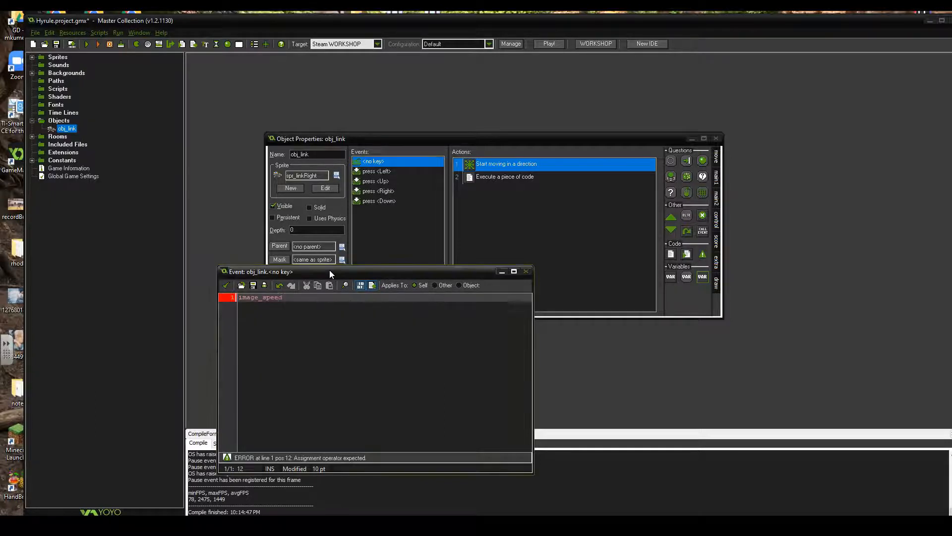
key("BackSpace")
type("d = 0;")
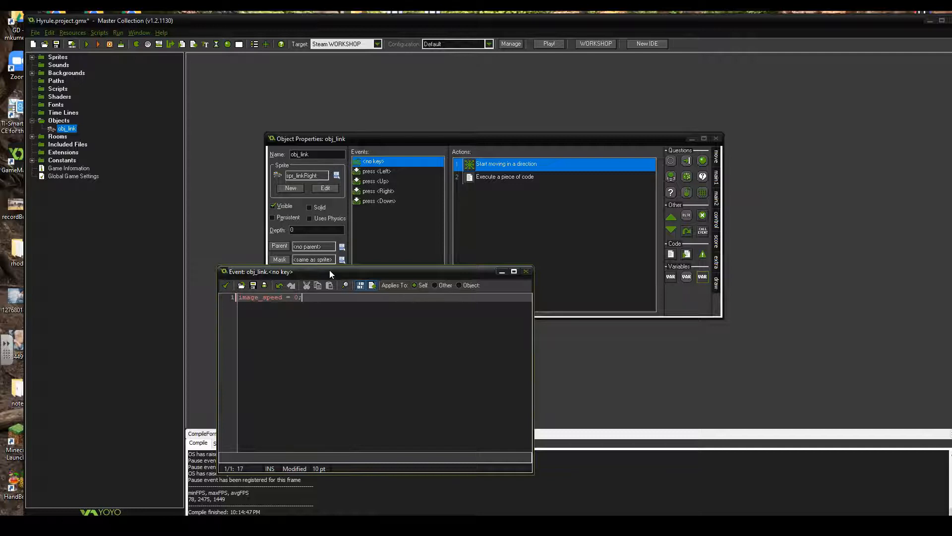
key("Return")
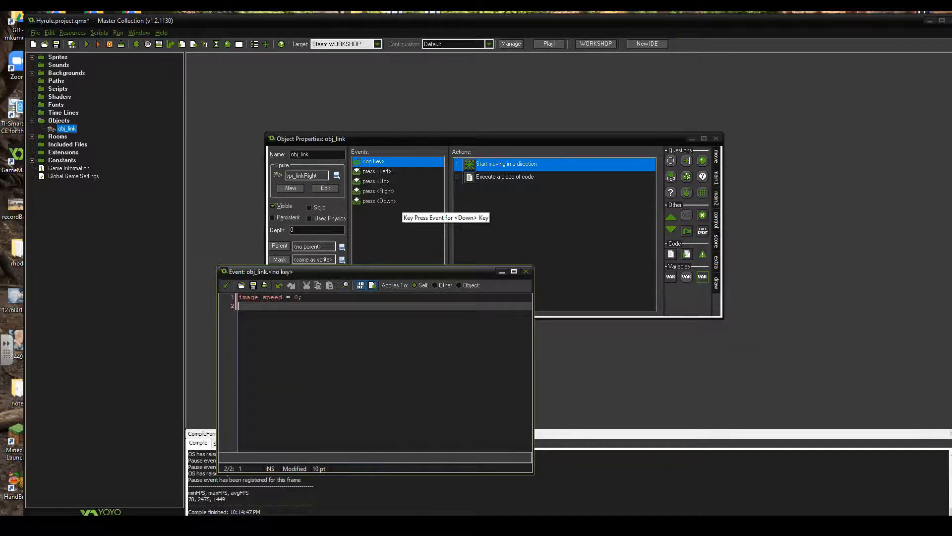
Add image_index = 0; as the second line of the code, consulting the image_index reference for the variable
left_click_drag(951, 110, 549, 112)
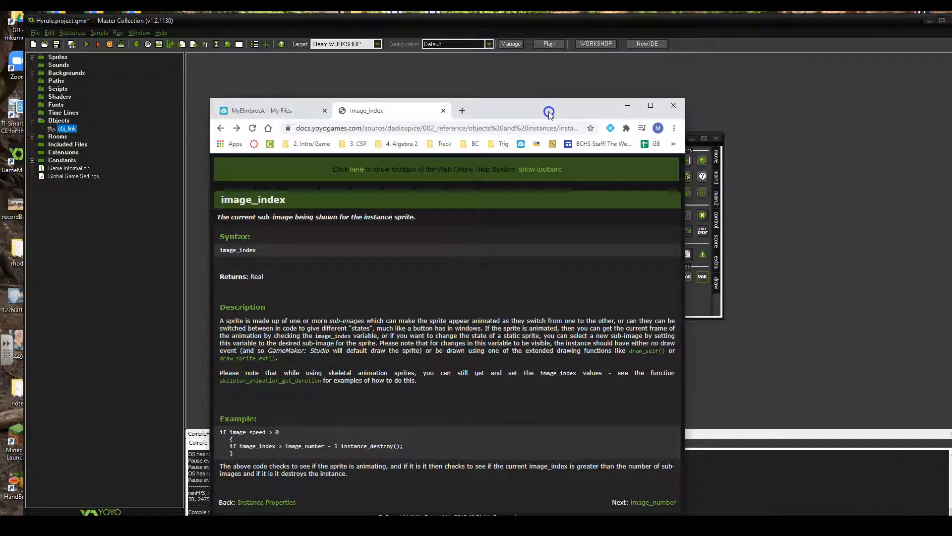
left_click_drag(549, 113, 951, 110)
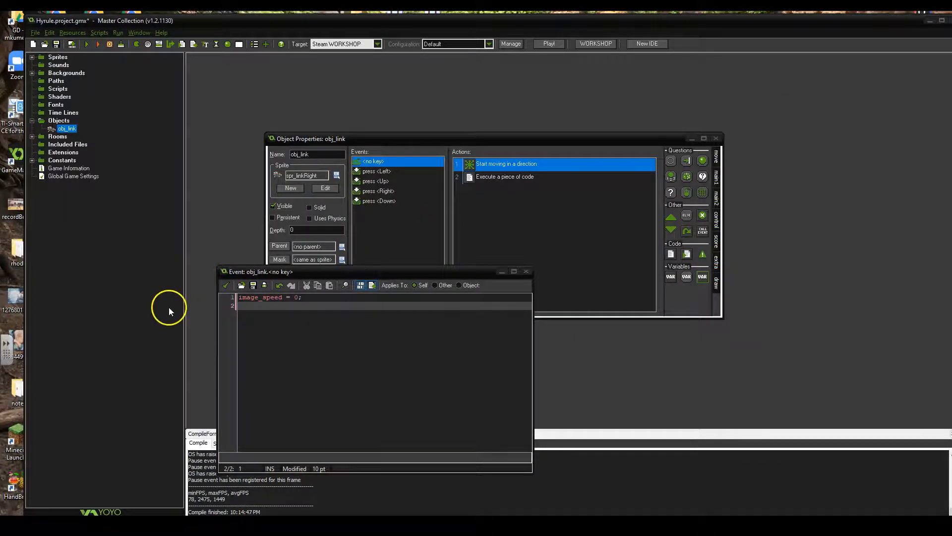
left_click(254, 307)
type("ima")
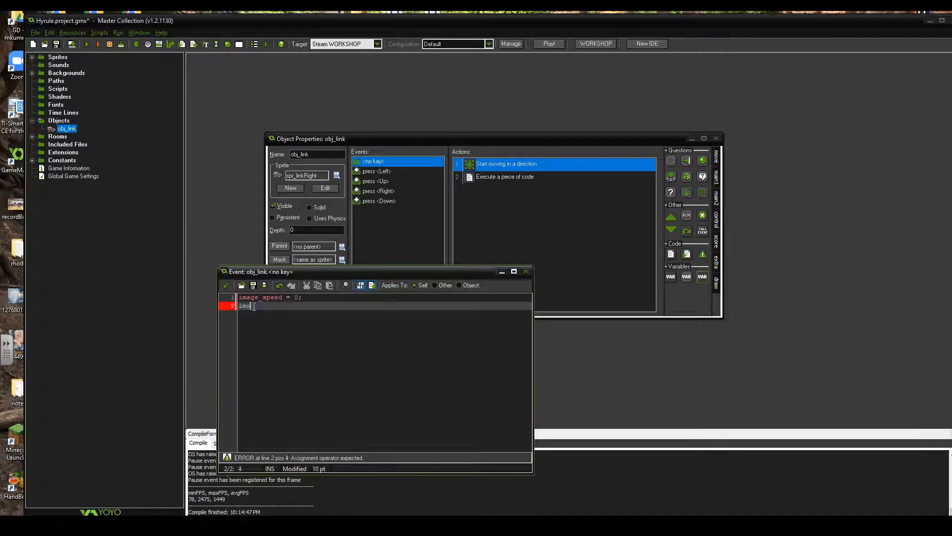
type("ge_")
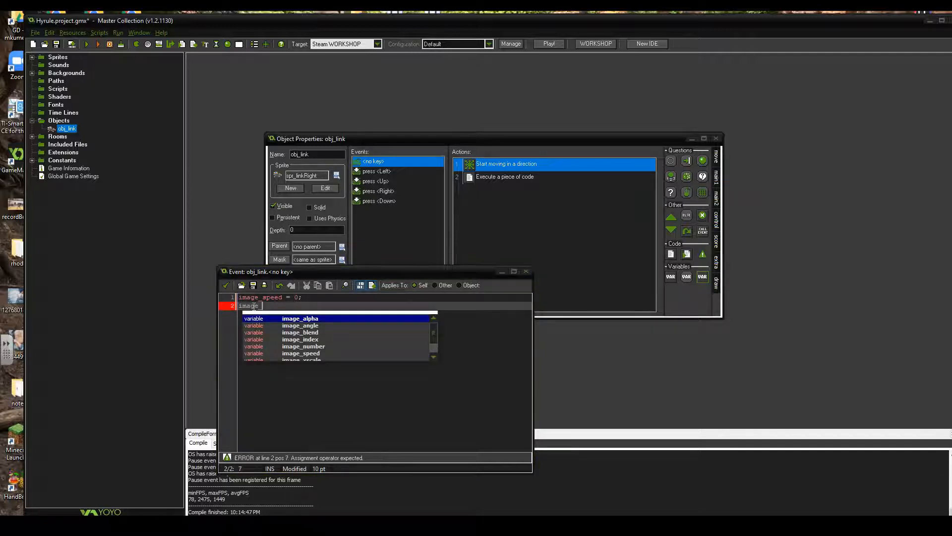
type("inde")
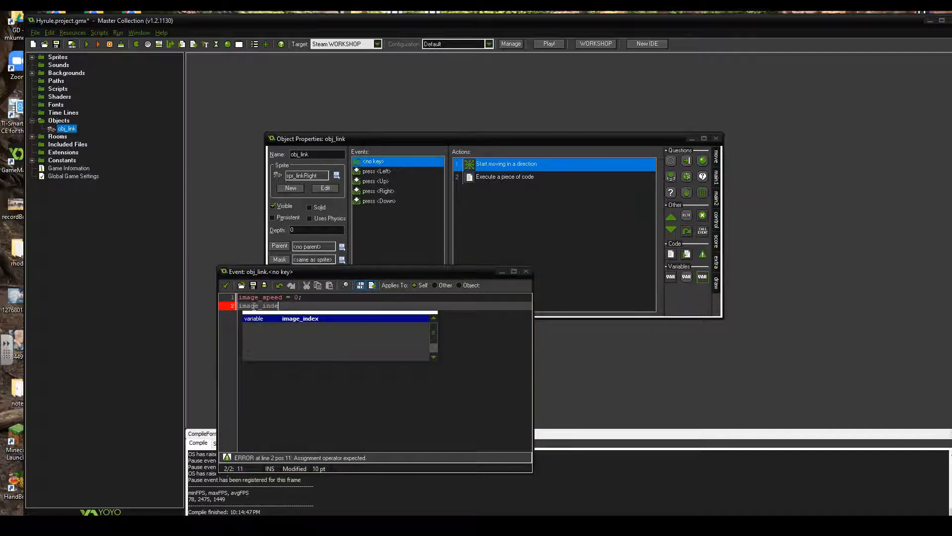
type("x=0;")
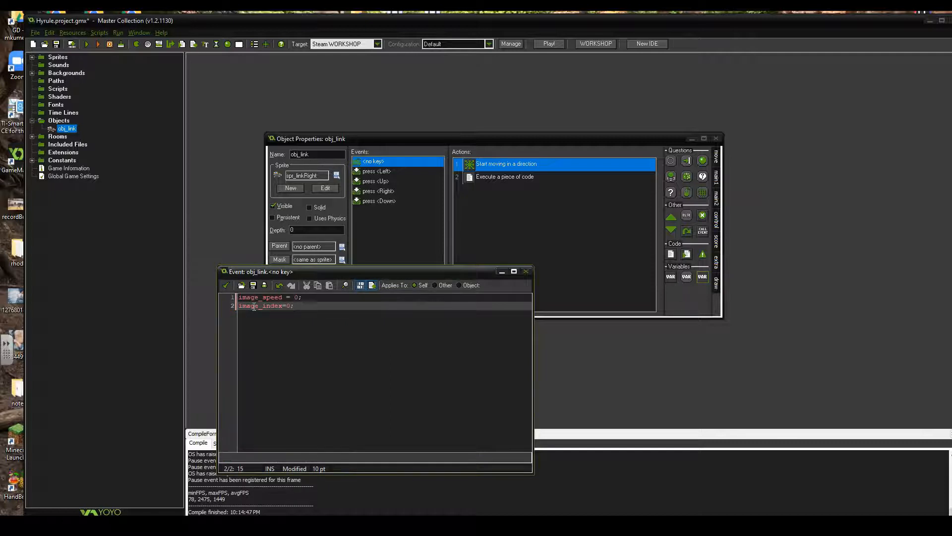
key("Left")
key("Left")
key("Right")
Reread the description of sub-images on the image_index reference page in the browser
left_click_drag(951, 113, 491, 114)
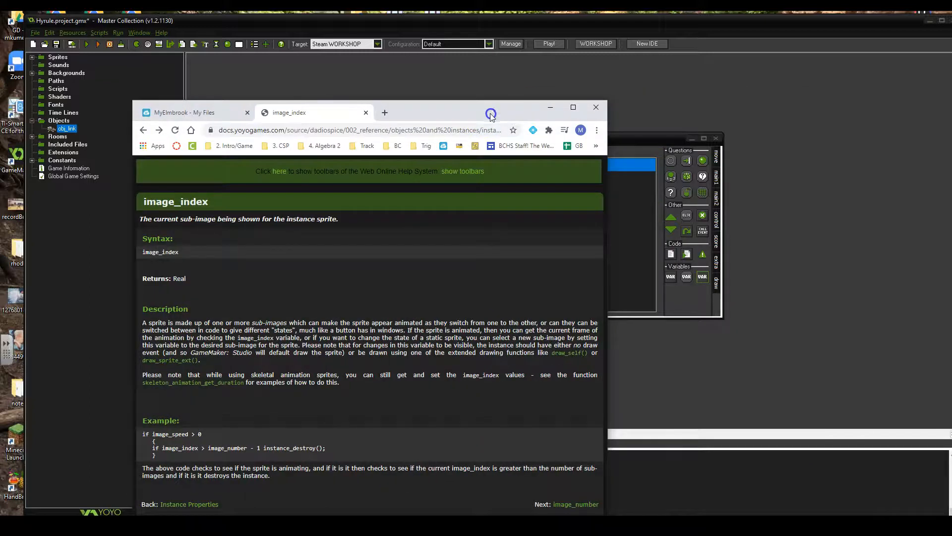
double_click(465, 108)
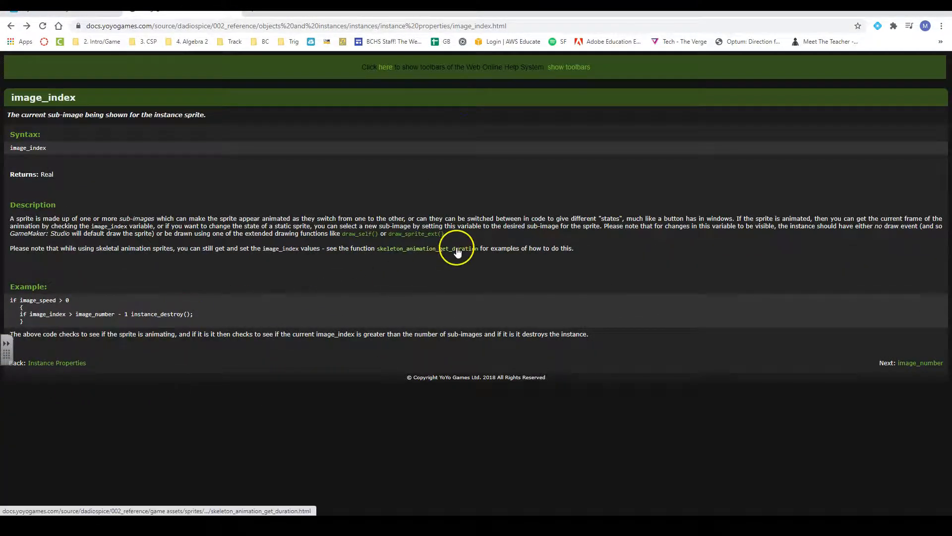
left_click_drag(861, 371, 213, 187)
left_click(215, 186)
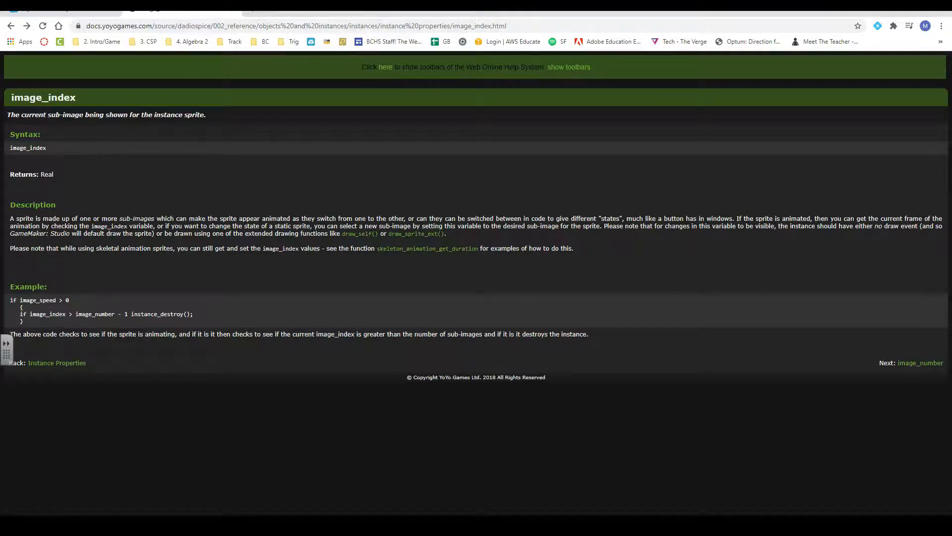
Return to GameMaker: Studio, save the <no key> event's code, and reopen the code action to review it
key("alt+Tab")
left_click(309, 349)
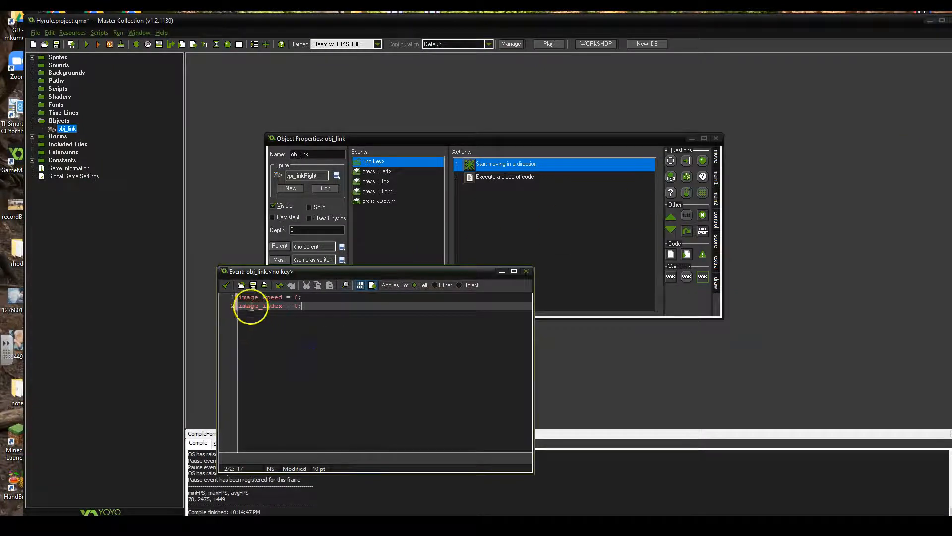
left_click(226, 286)
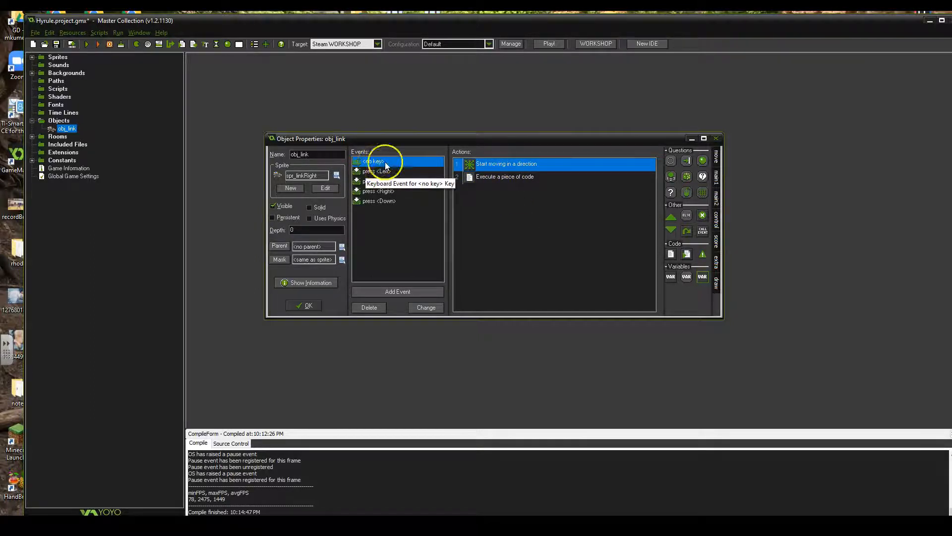
double_click(495, 177)
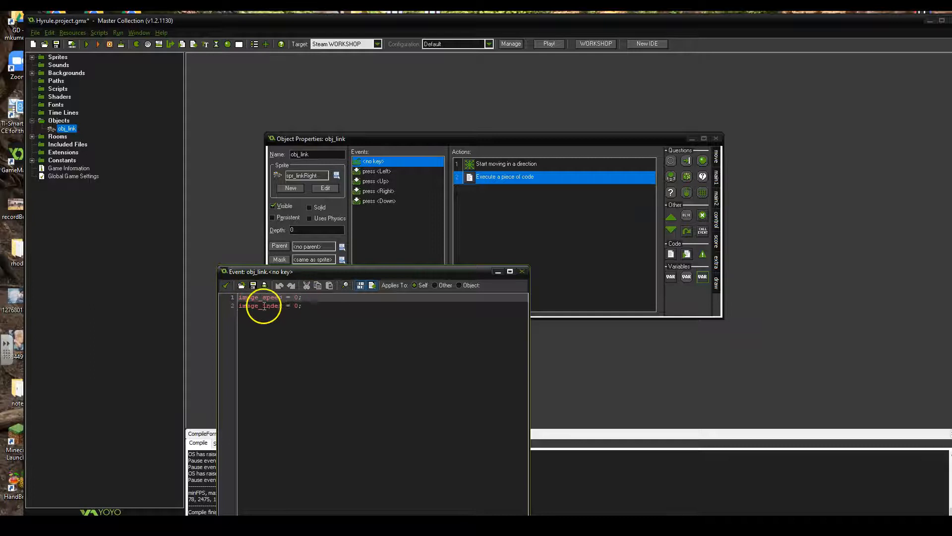
Close the <no key> event's code editor and confirm obj_link's object properties
left_click(521, 271)
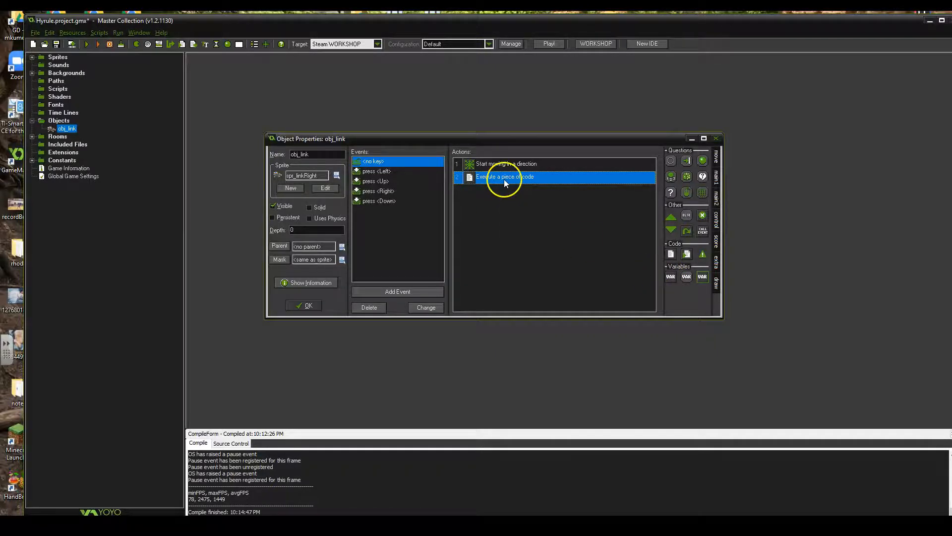
mouse_move(504, 181)
left_click(300, 305)
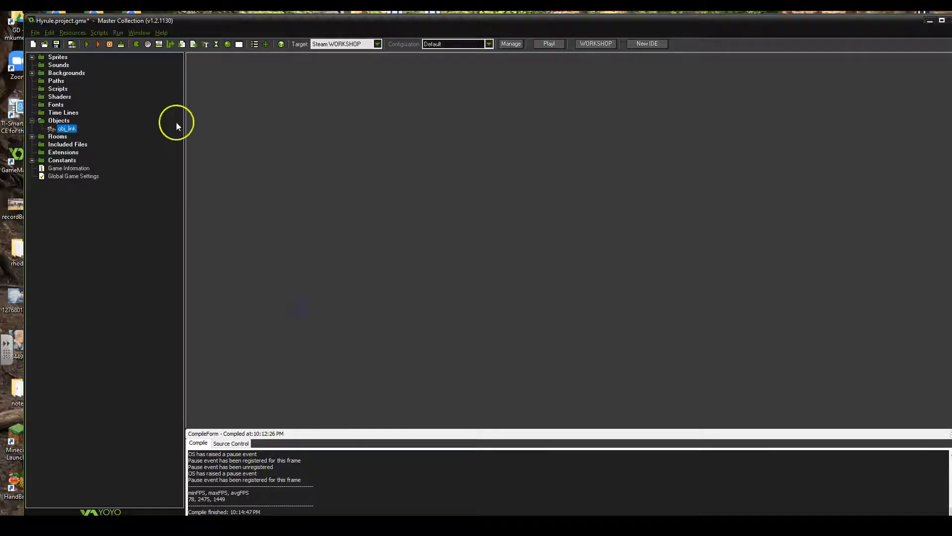
Run the game and move Link right, left, up and down repeatedly to test his animation when no key is held
left_click(88, 44)
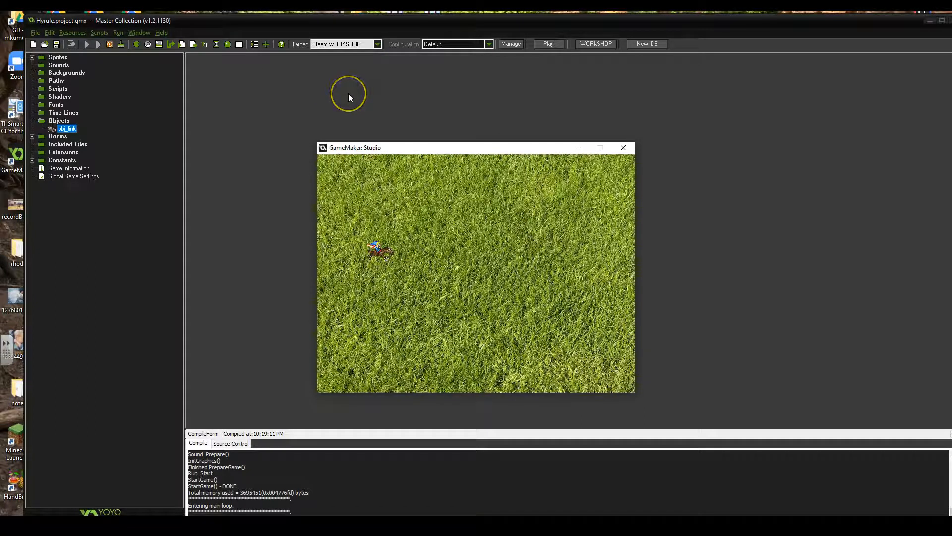
key("Right")
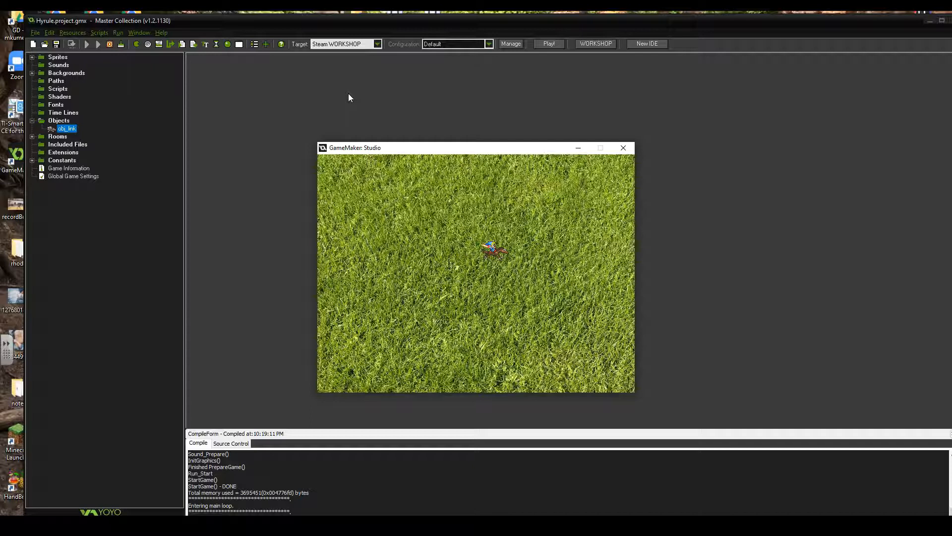
key("Left")
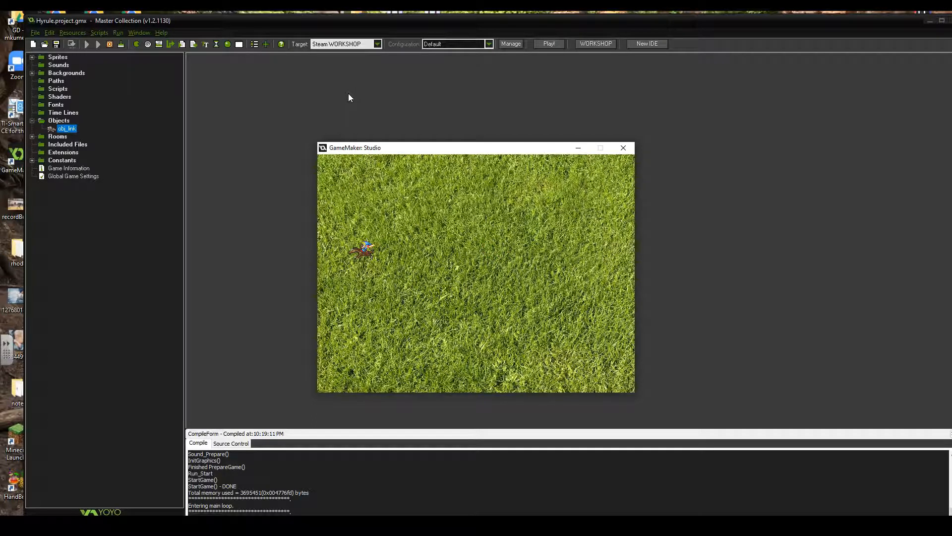
key("Down")
key("Up")
key("Down")
key("Right")
key("Right")
key("Left")
key("Right")
key("Up")
key("Down")
key("Left")
key("Up")
key("Right")
key("Down")
key("Left")
key("Left")
key("Up")
key("Right")
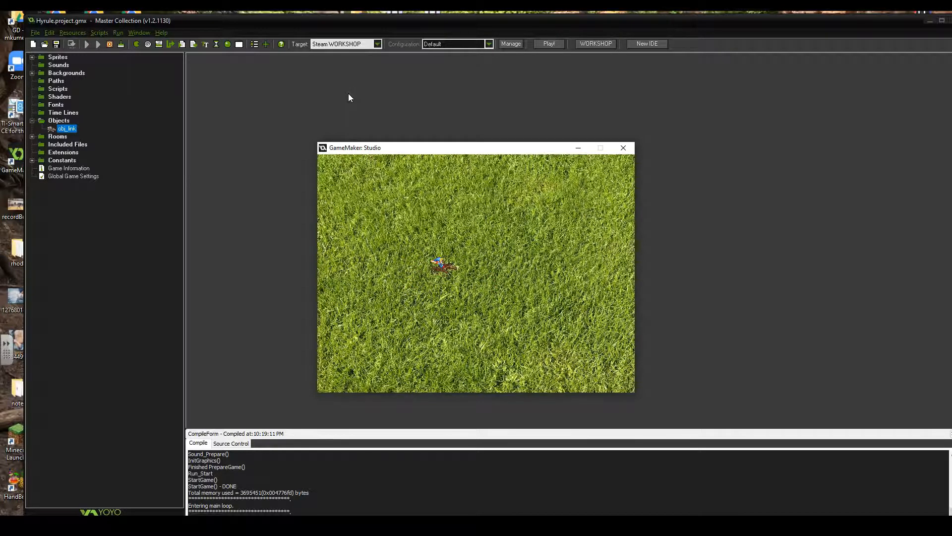
Switch to the browser, shorten the manual's address to docs.yoyogames.com and browse the sections on the GameMaker: Studio start page
left_click_drag(1, 99, 519, 109)
double_click(519, 108)
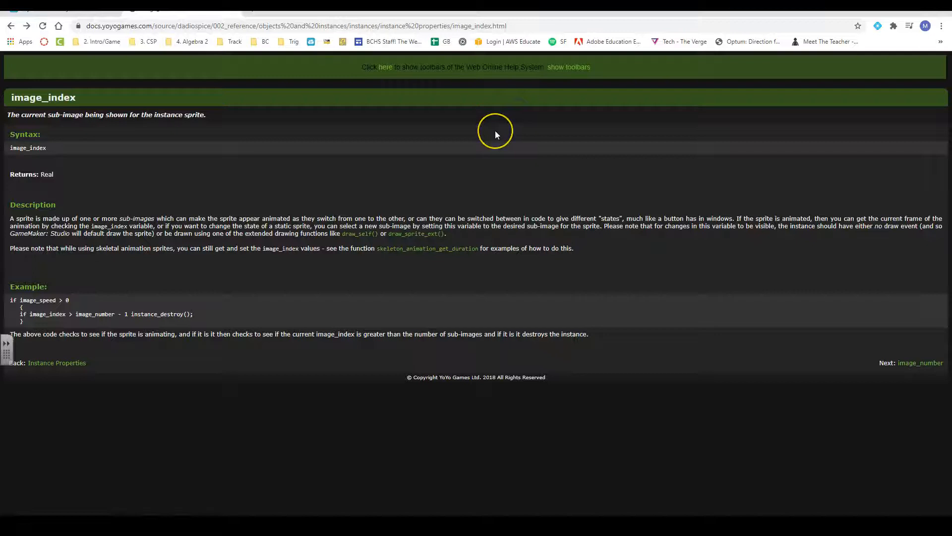
left_click(132, 26)
double_click(149, 26)
left_click(185, 24)
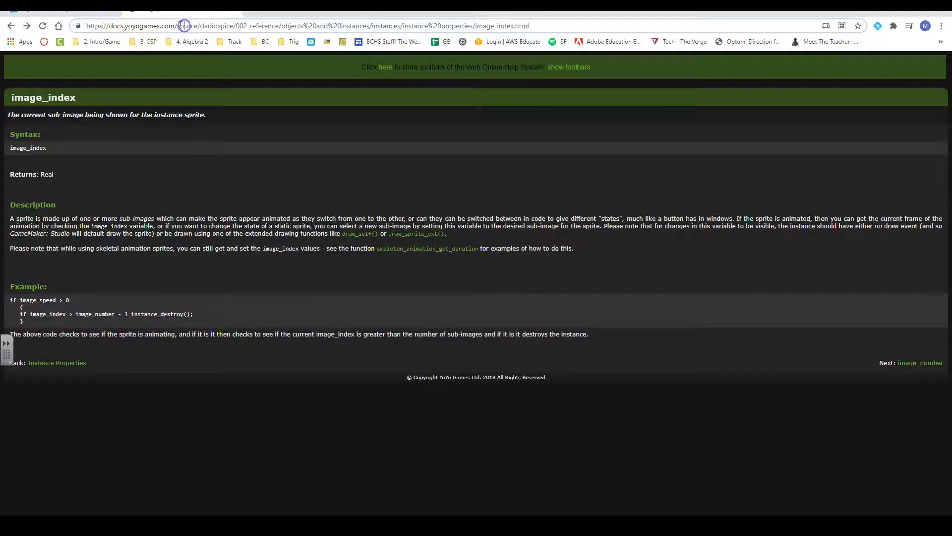
left_click_drag(184, 25, 529, 26)
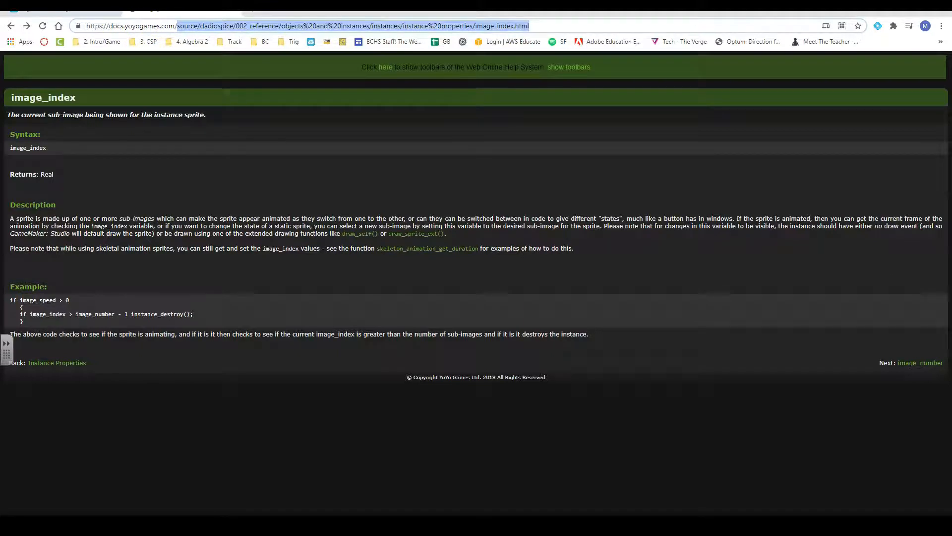
key("BackSpace")
key("Return")
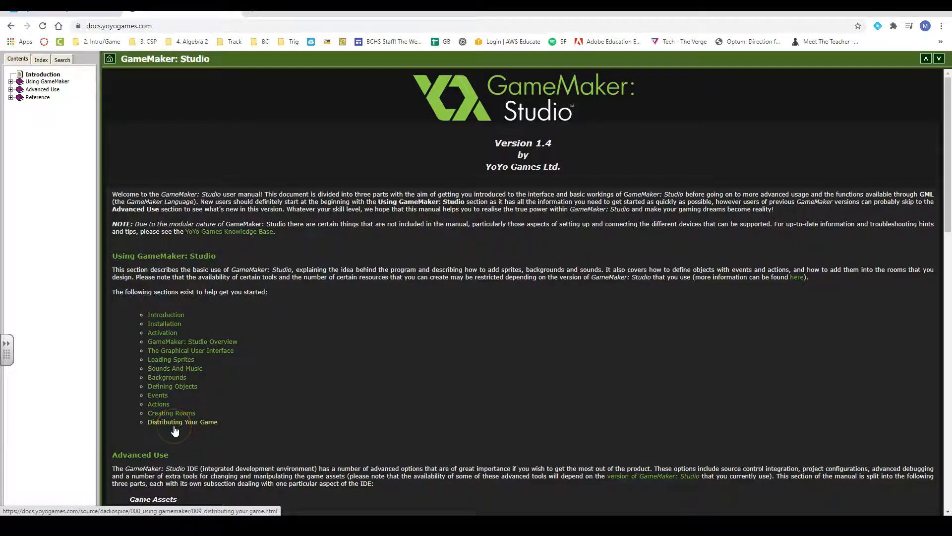
scroll(175, 430, "down", 6)
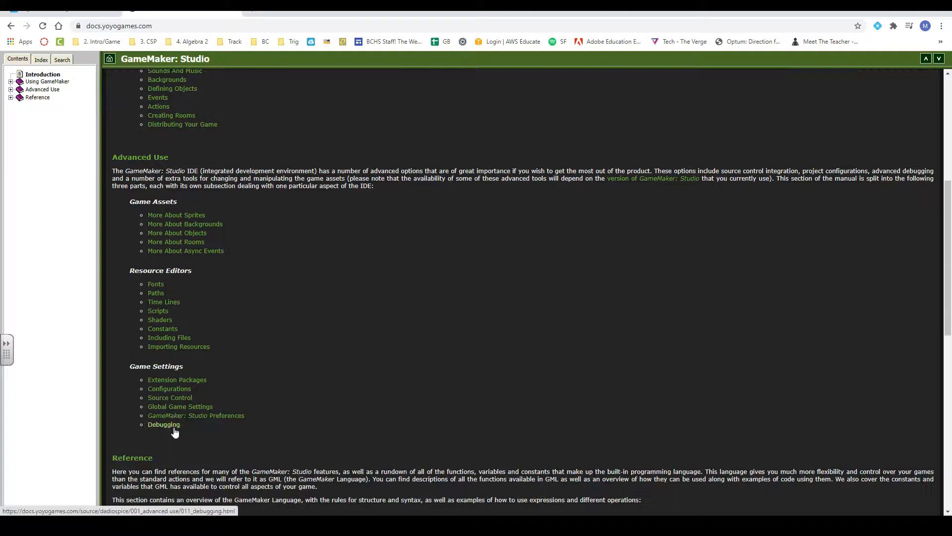
scroll(175, 433, "down", 4)
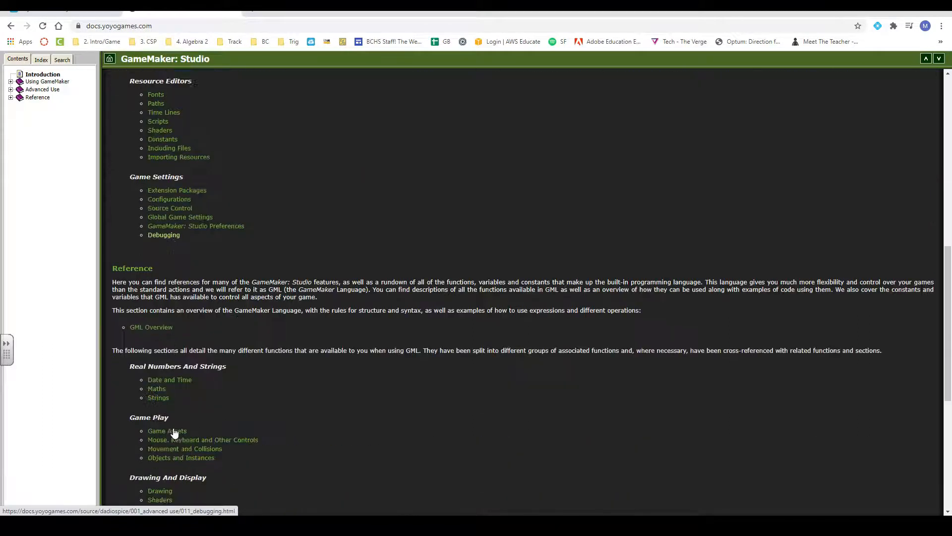
scroll(173, 433, "up", 10)
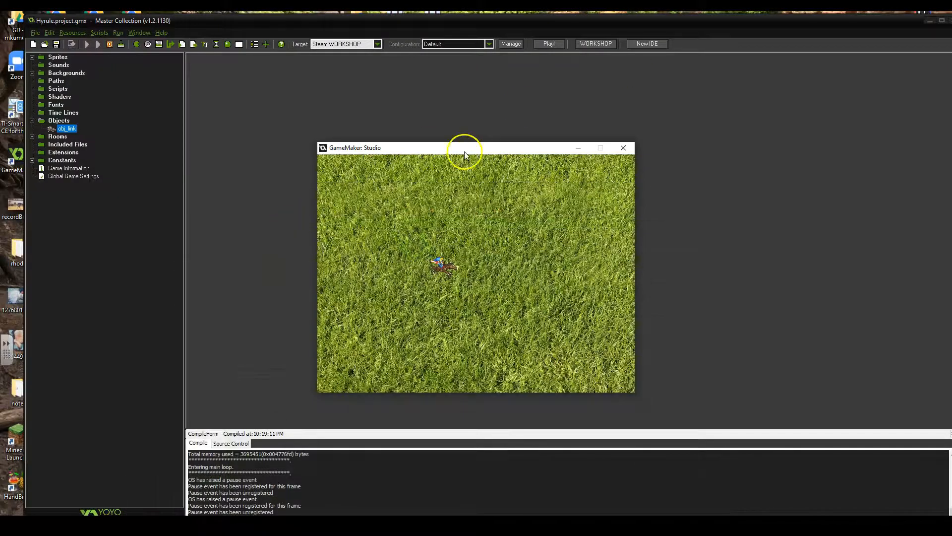
Close the running game and return to the Hyrule project in GameMaker: Studio
left_click_drag(466, 149, 350, 166)
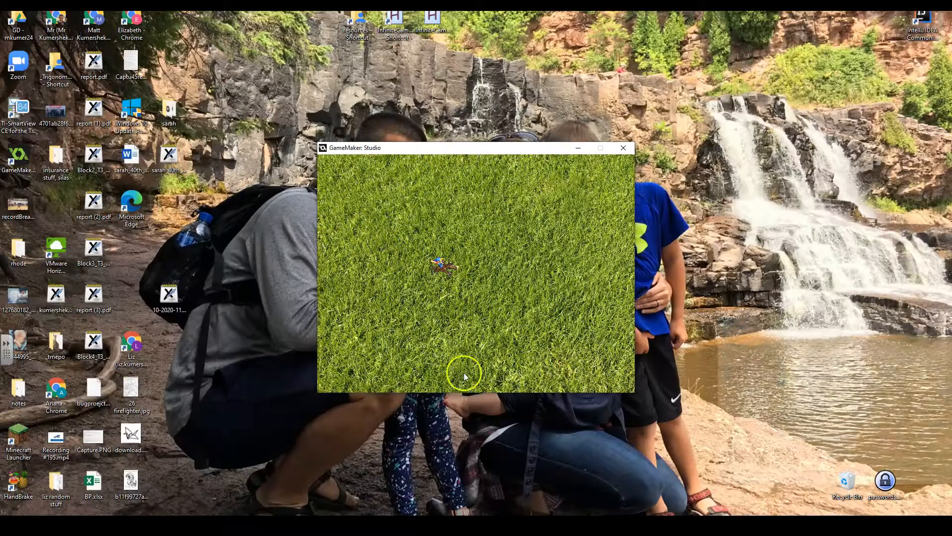
left_click(377, 525)
left_click(343, 506)
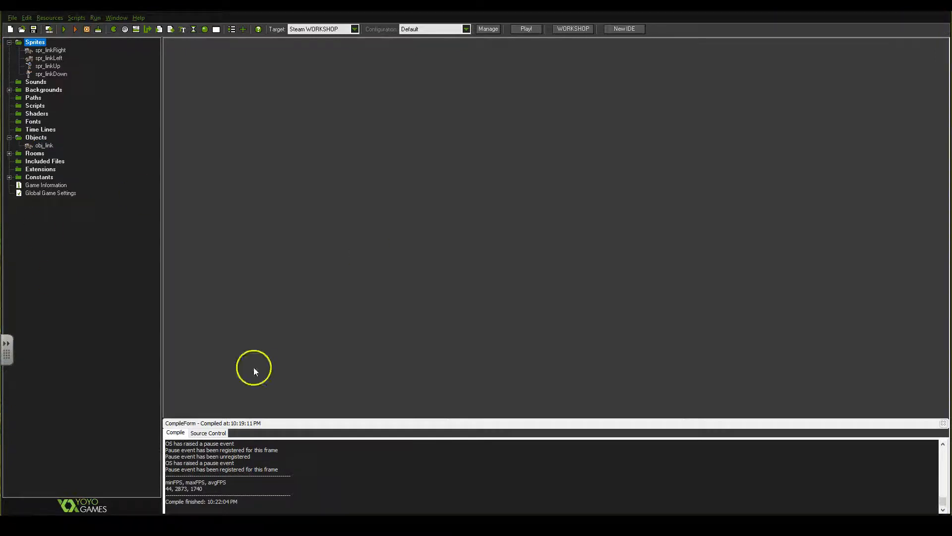
Create a new sprite and name it spr_dragonLeft
right_click(38, 45)
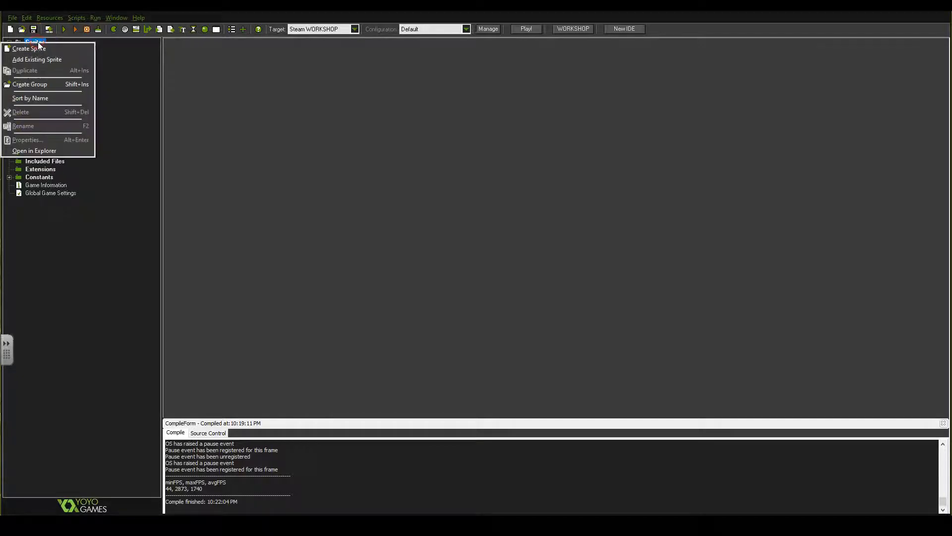
left_click(39, 49)
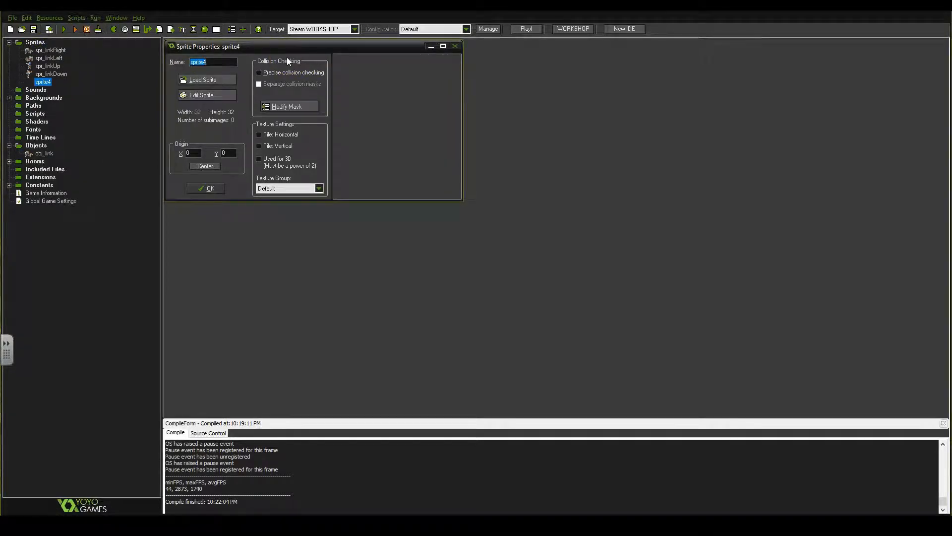
type("spr_dragon")
type("_")
key("BackSpace")
type("Left")
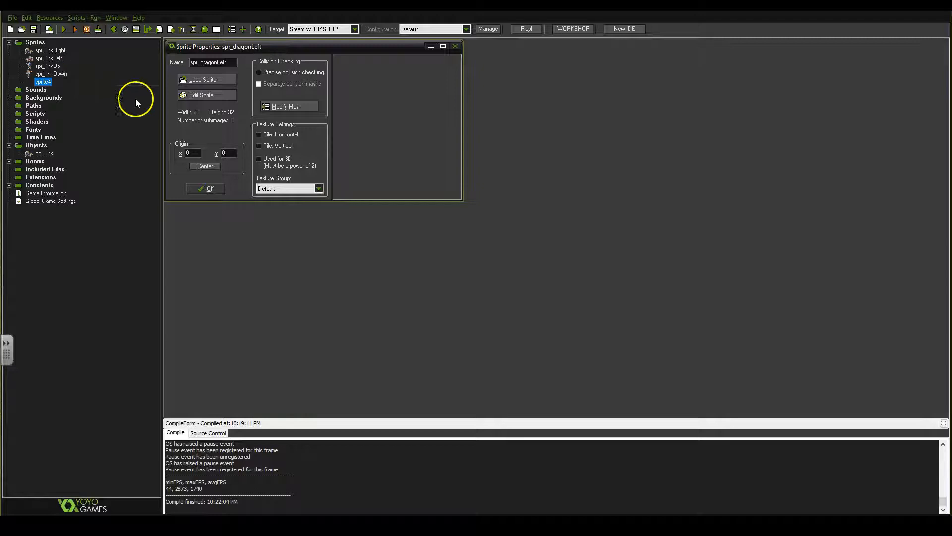
In the sprite editor, create the sprite from the strip flying_dragon-red.png and enlarge the strip loading window to show the whole sheet
left_click(211, 97)
left_click(318, 106)
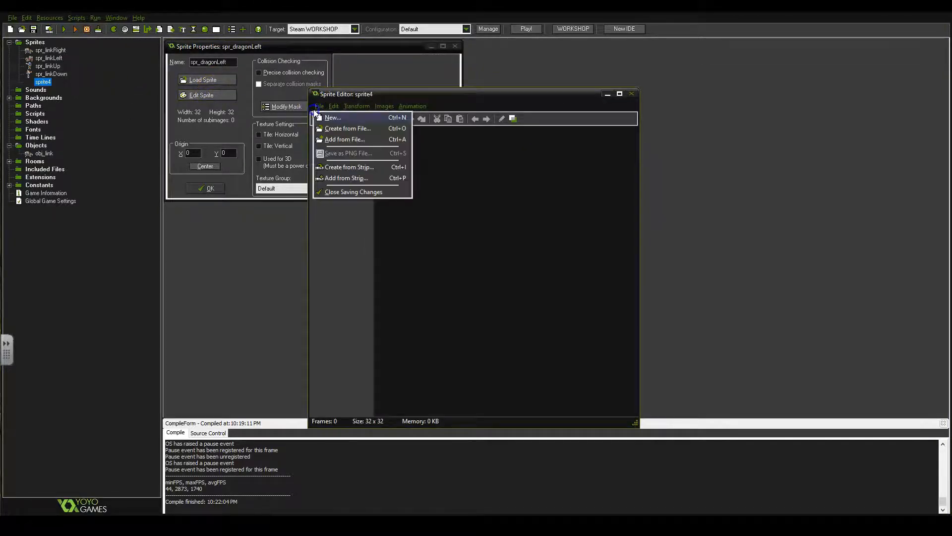
left_click(342, 168)
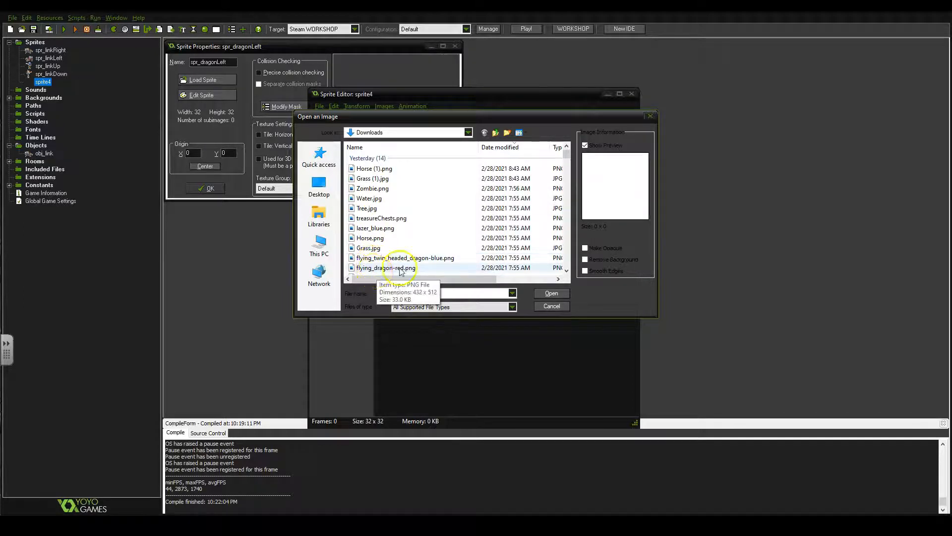
left_click(373, 269)
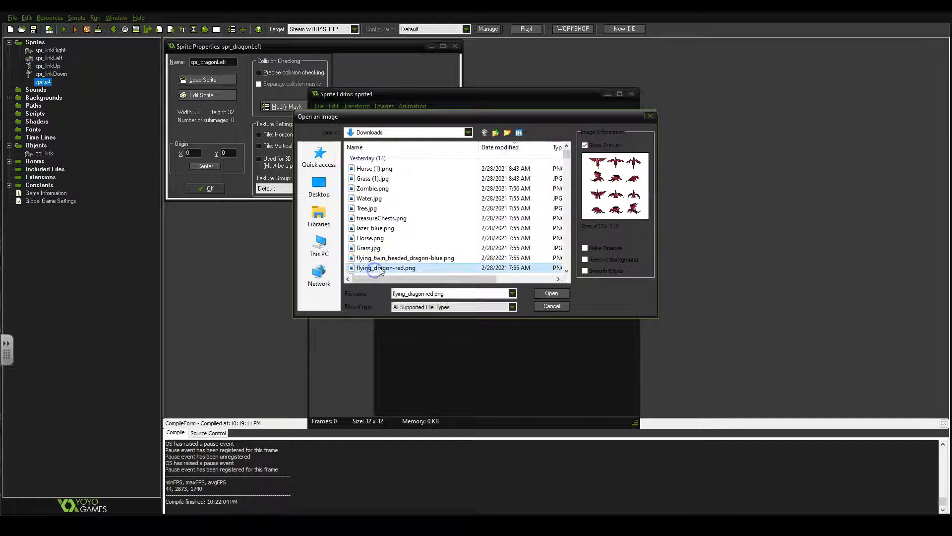
double_click(382, 269)
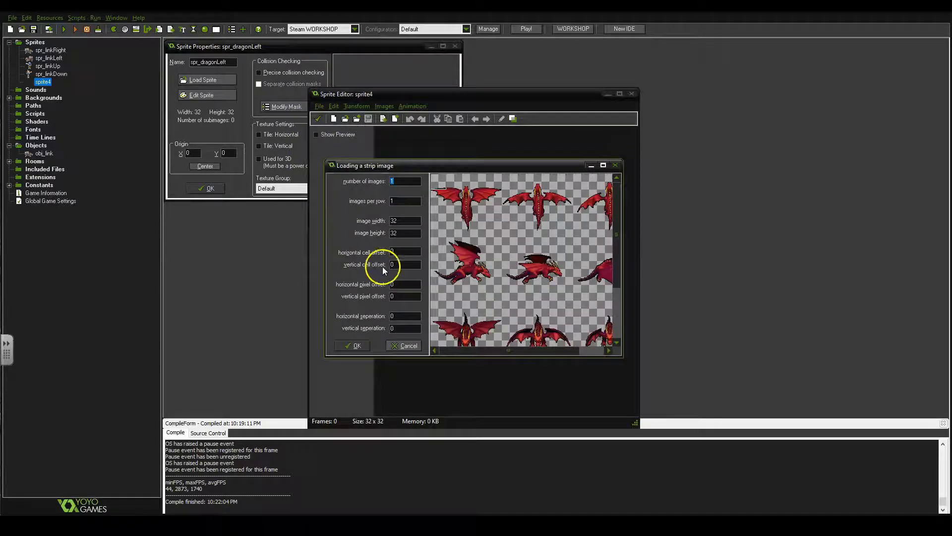
left_click_drag(499, 172, 478, 149)
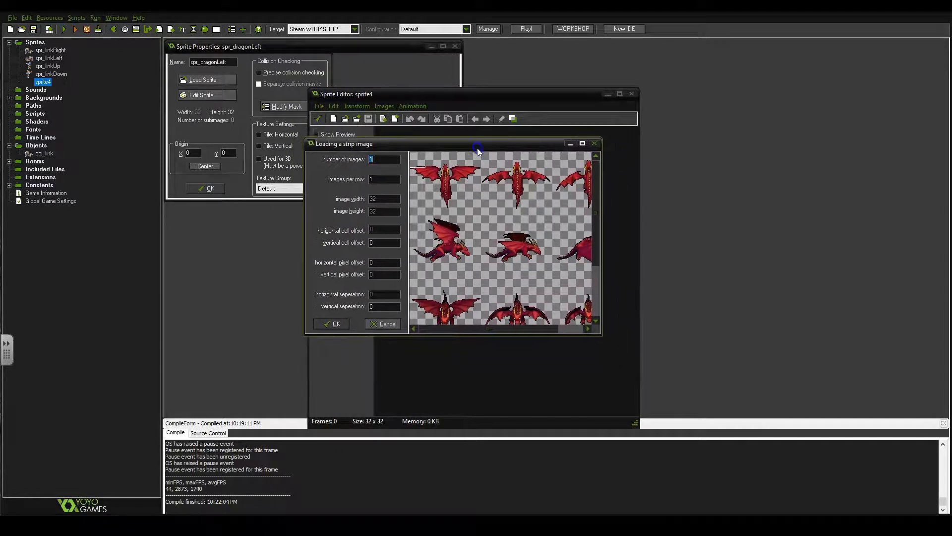
left_click_drag(600, 334, 738, 437)
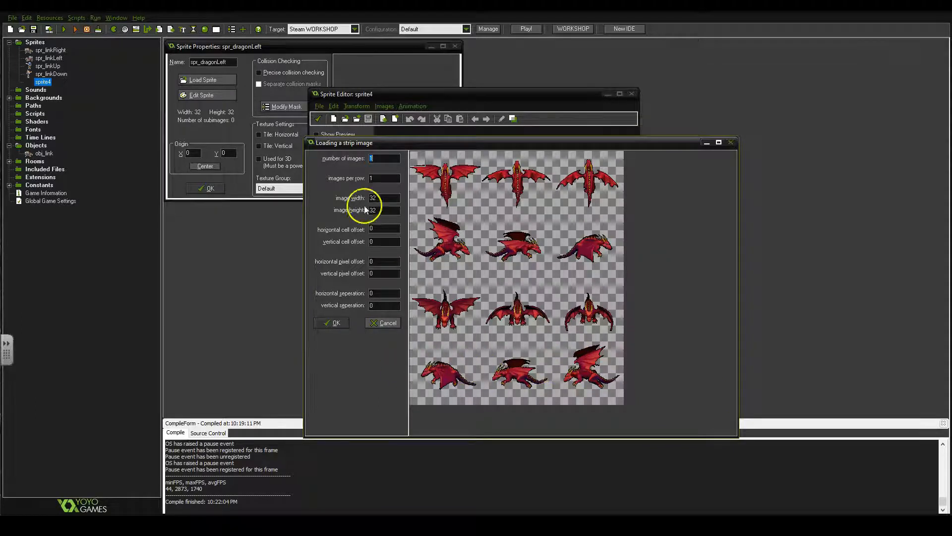
Place the strip selection at the first dragon of the sheet's bottom row and set three images with three per row
left_click(436, 360)
left_click_drag(436, 360, 418, 355)
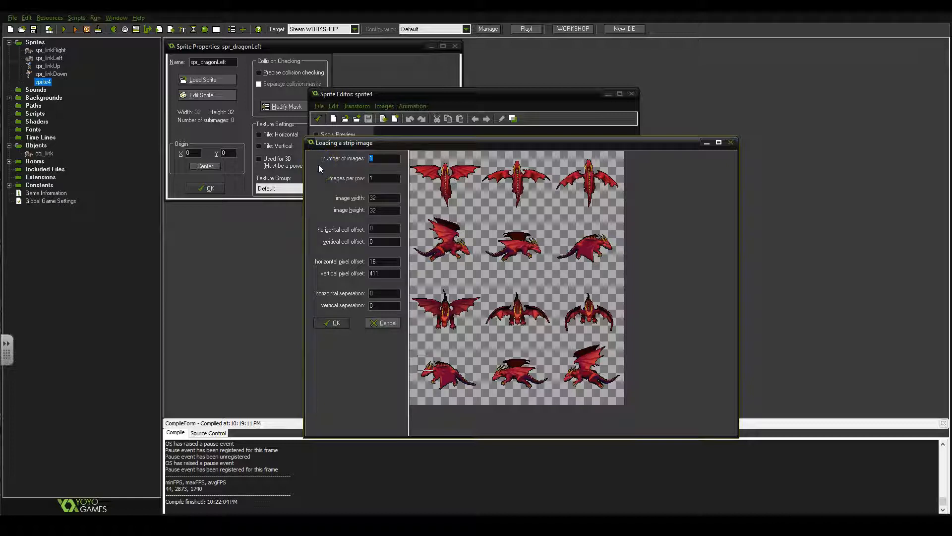
double_click(386, 178)
type("3")
Try an image width of 100 and heights of 100, 60 and 80 for the strip frames
double_click(384, 197)
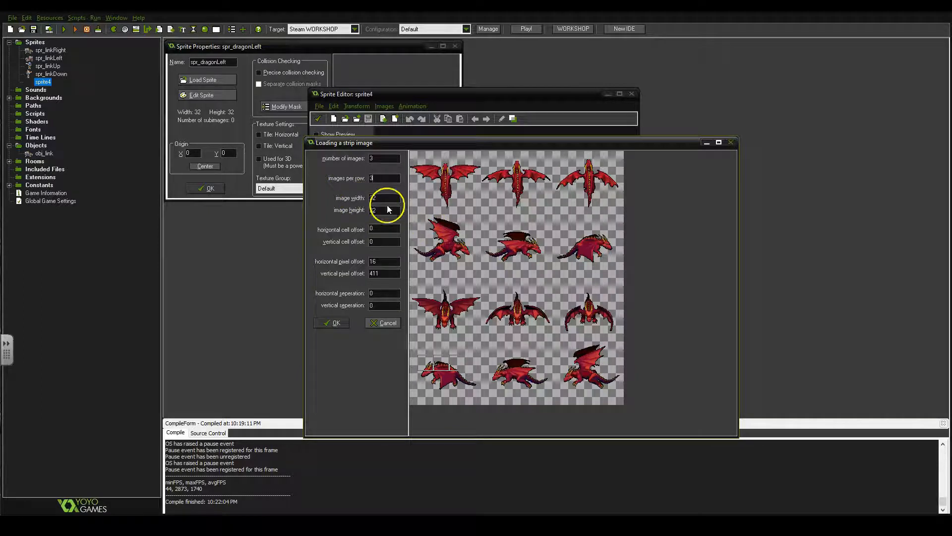
type("100")
double_click(384, 209)
type("100")
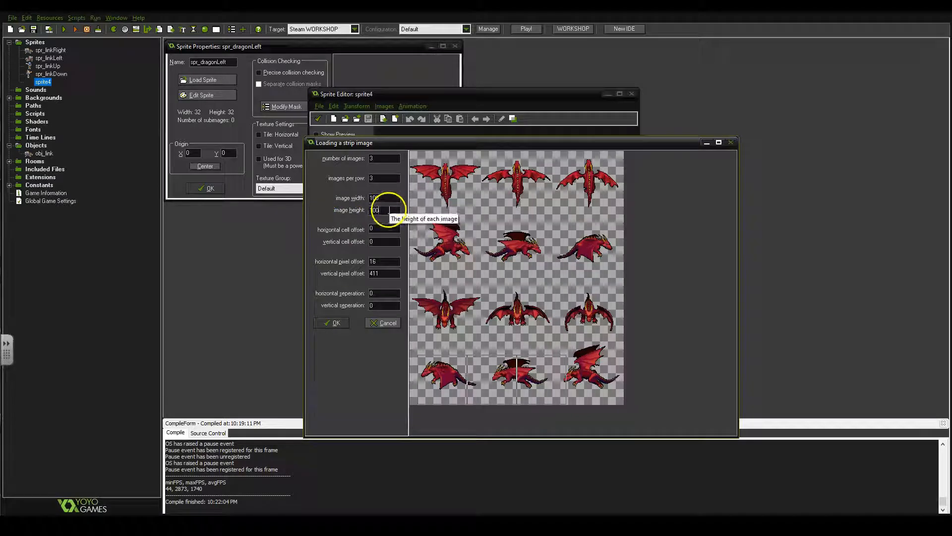
double_click(381, 210)
type("60")
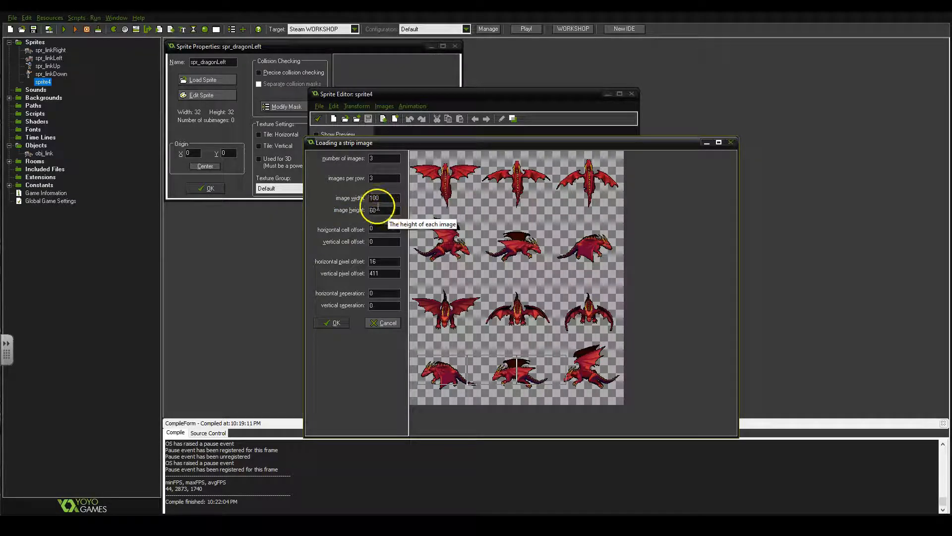
key("BackSpace")
key("BackSpace")
type("80")
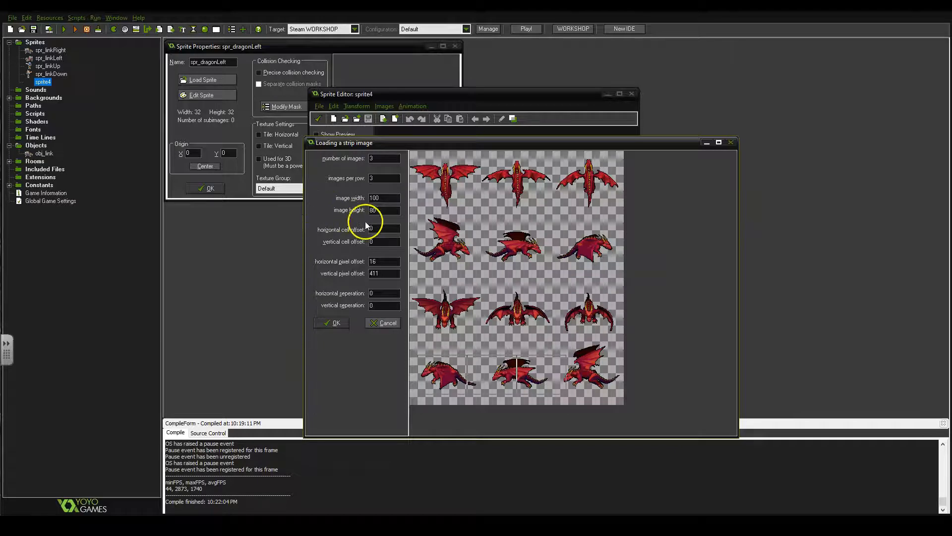
Set the image width to 150 and height to 100, and move the selection to pixel offsets of about 12 and 390
left_click(332, 197)
type("150")
left_click_drag(434, 371, 416, 344)
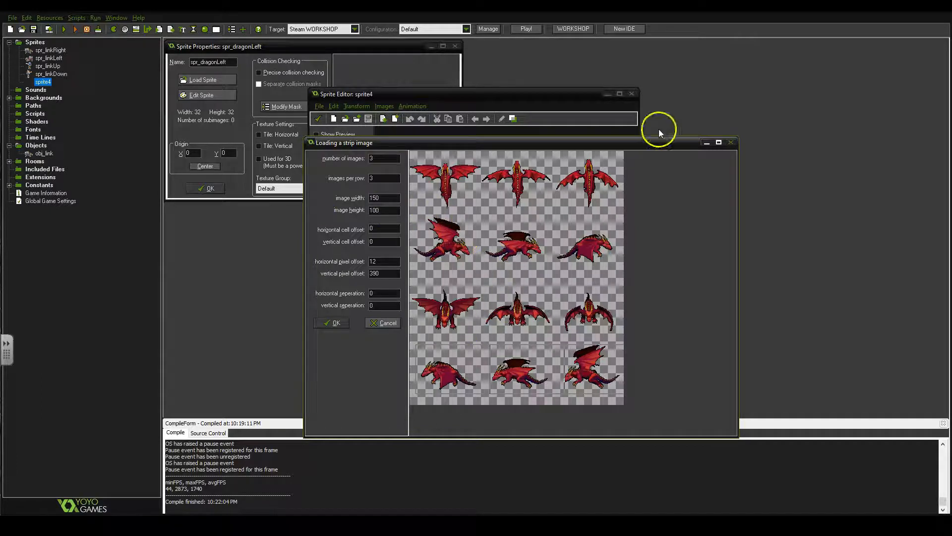
Set the image width to 140, realign the selection around the three bottom-row dragons and load them as frames
double_click(384, 198)
type("140")
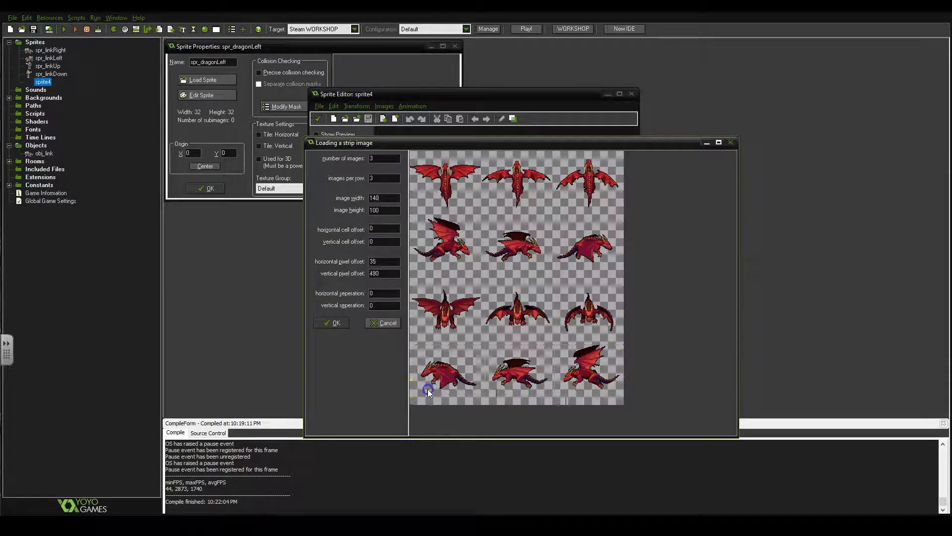
left_click(418, 346)
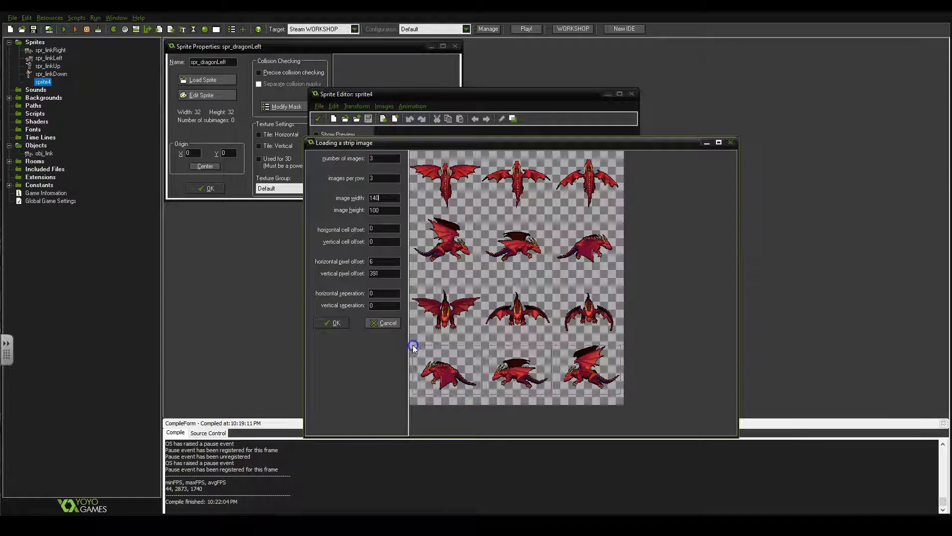
left_click(414, 348)
left_click(415, 347)
left_click(444, 347)
left_click(325, 323)
Crop the three dragon frames with the default border size and show the animation preview
left_click(401, 139)
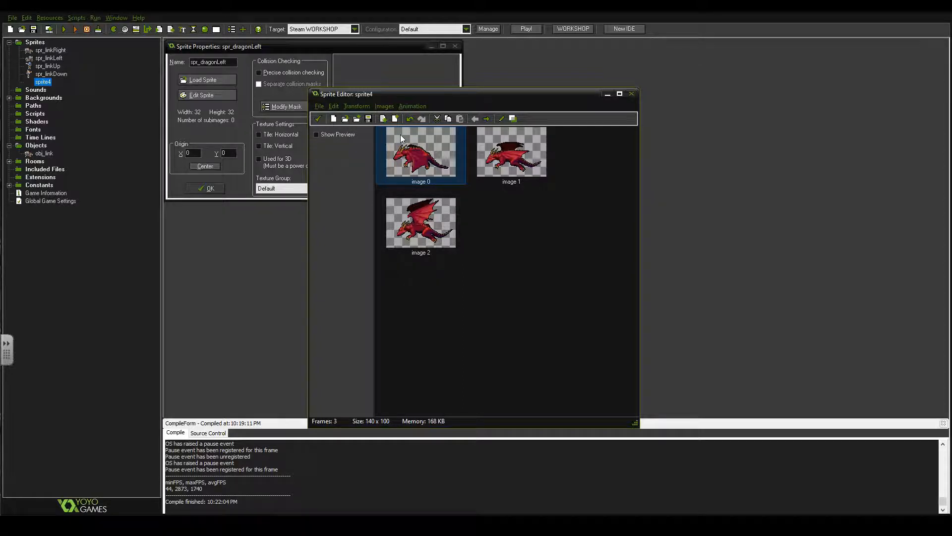
key("ctrl+alt+c")
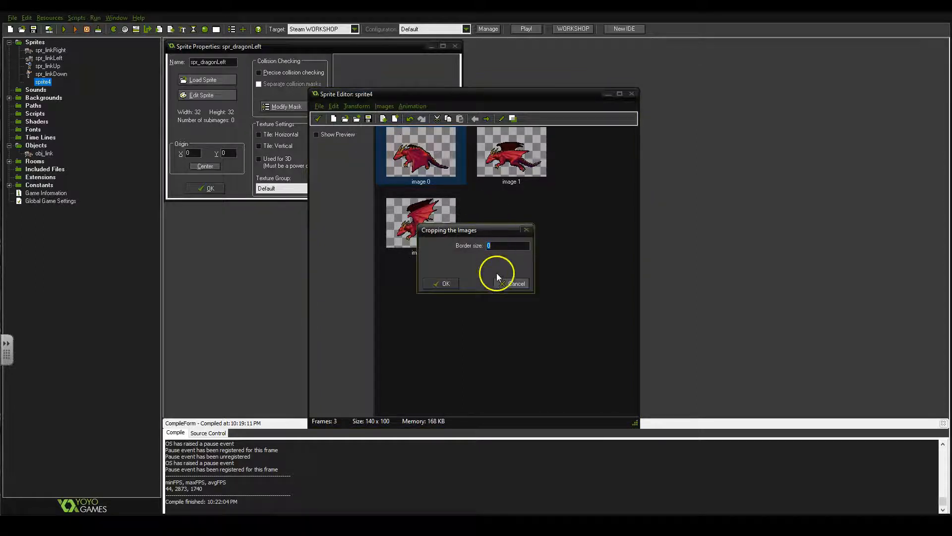
left_click(446, 287)
left_click(335, 135)
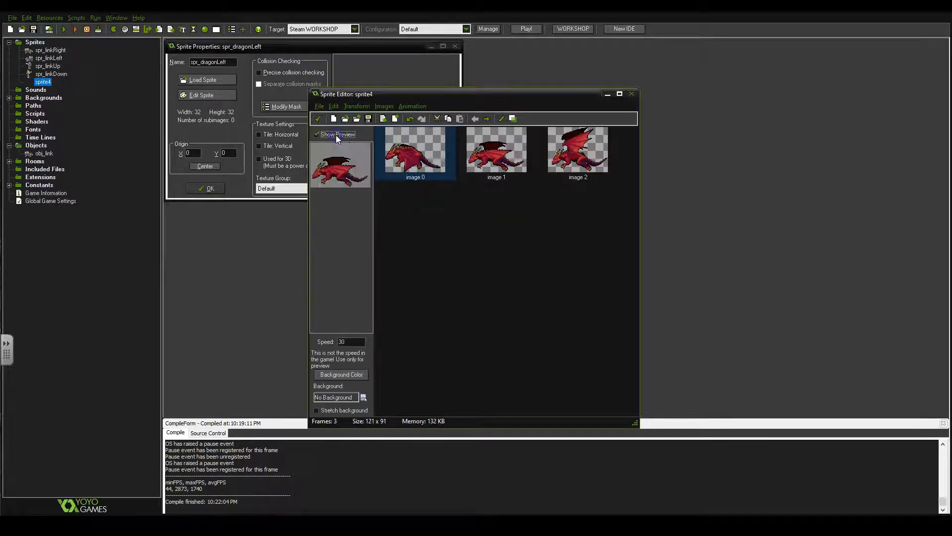
Try animation preview speeds of 10 and 5, and settle on a speed of 8
double_click(350, 341)
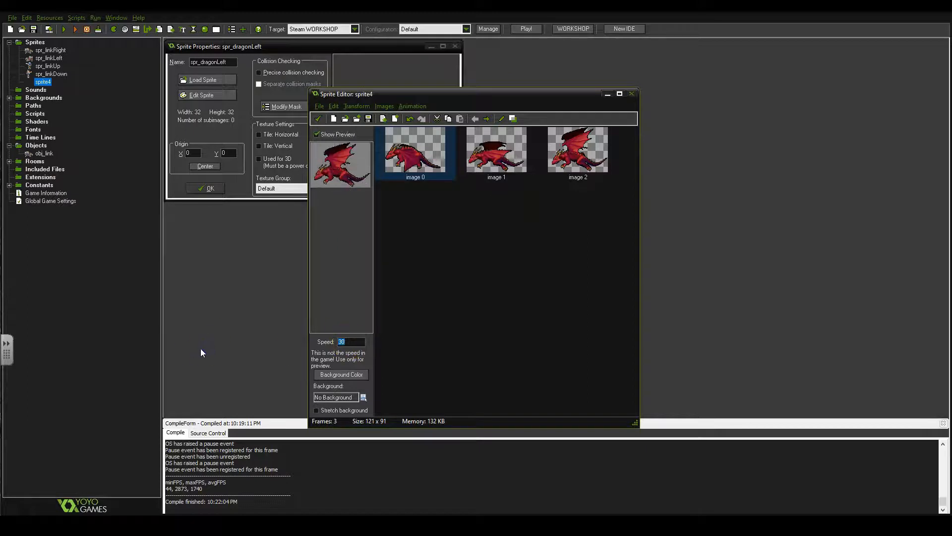
type("10")
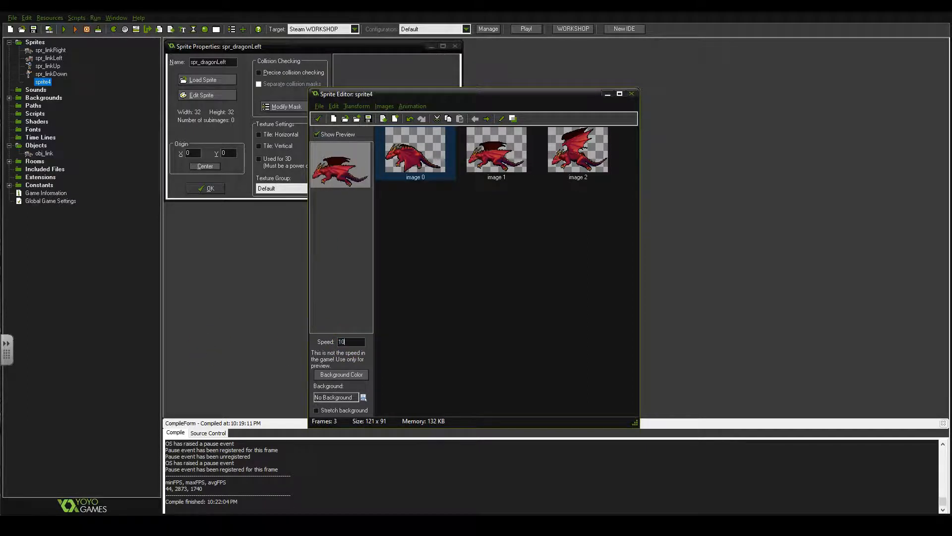
left_click(350, 341)
key("BackSpace")
key("BackSpace")
type("5")
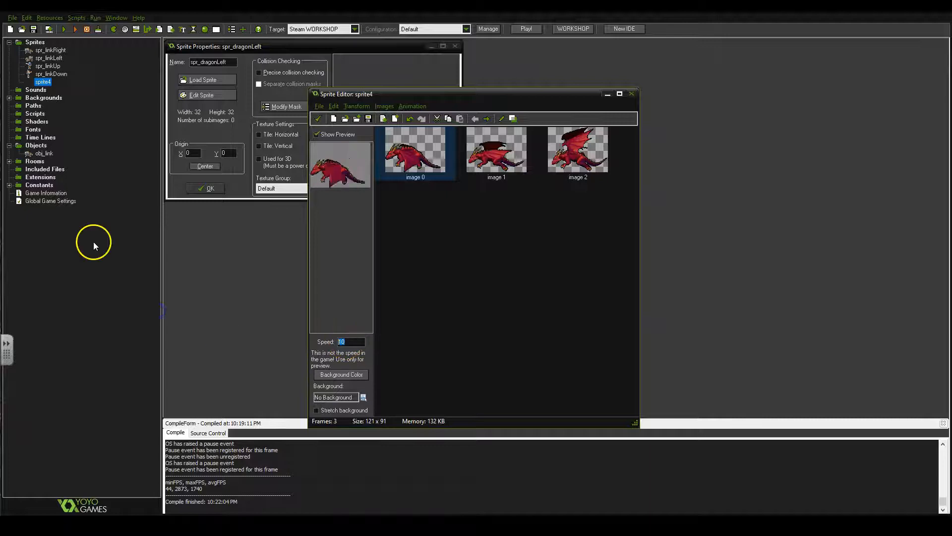
left_click(351, 342)
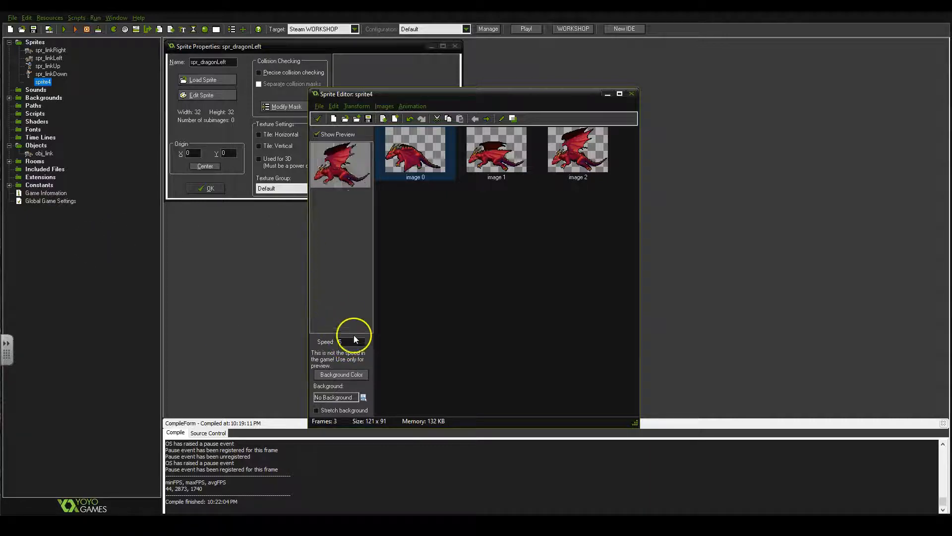
key("BackSpace")
type("8")
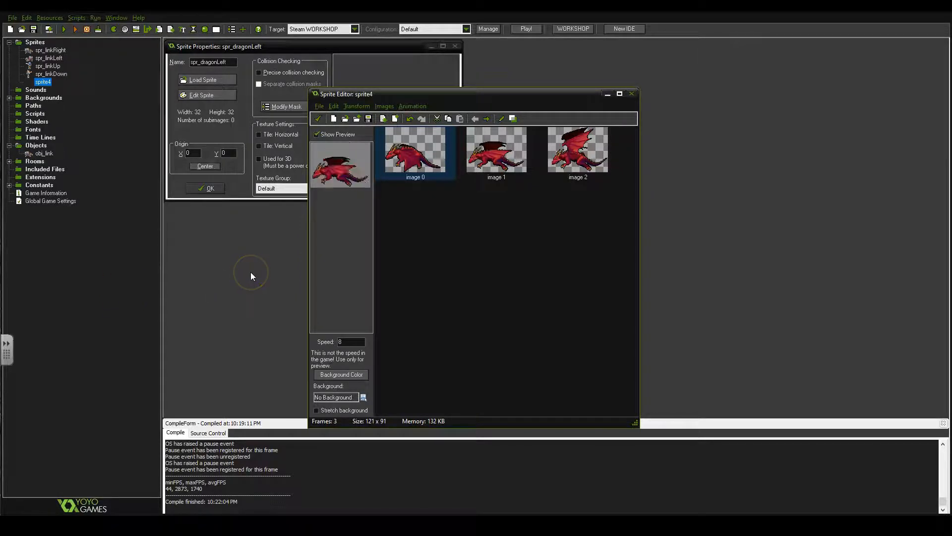
Accept the edited frames, center the origin of spr_dragonLeft and save the sprite
left_click(318, 119)
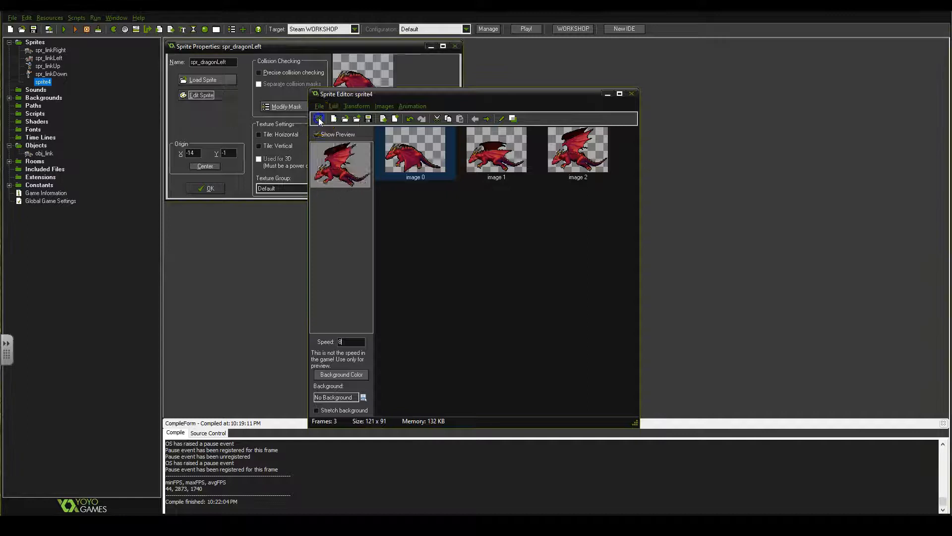
left_click(206, 166)
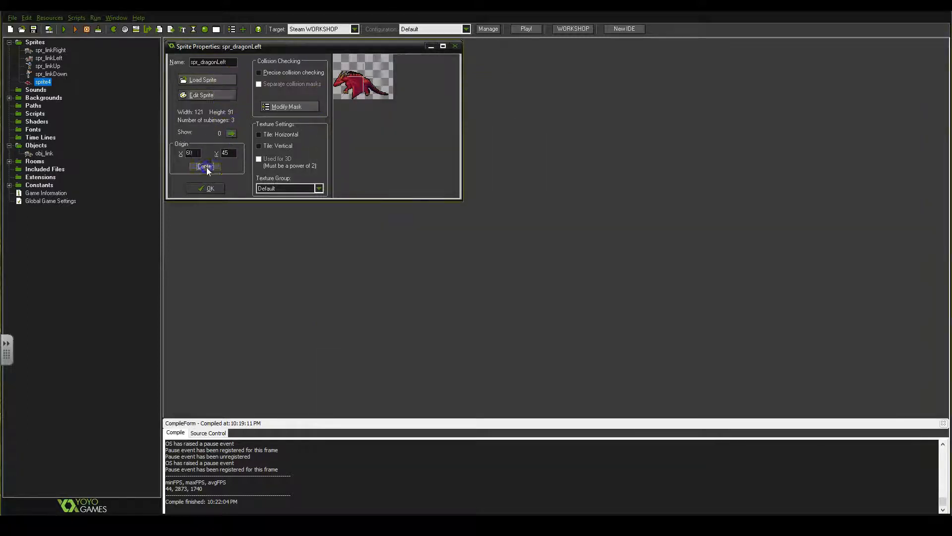
left_click(206, 164)
left_click(210, 188)
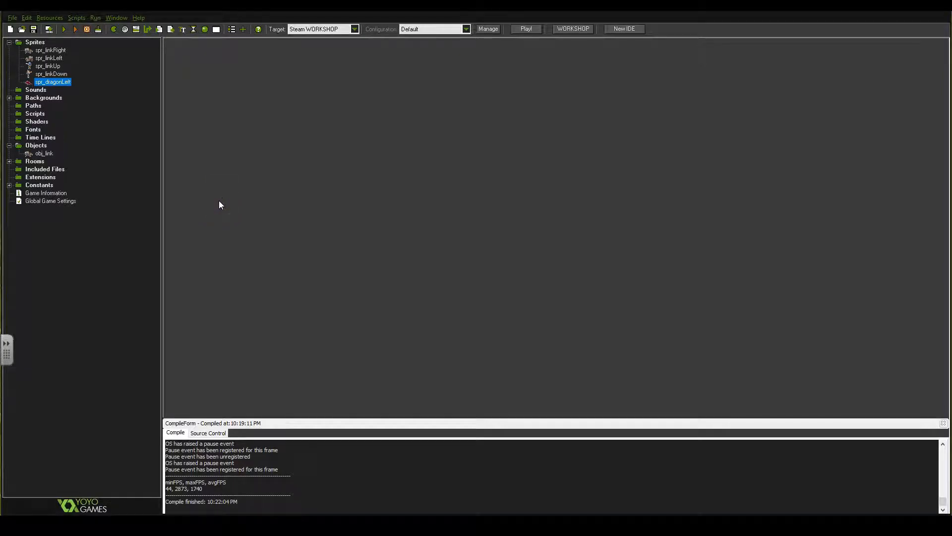
Duplicate the spr_dragonLeft sprite and name the copy spr_dragonRight
right_click(63, 86)
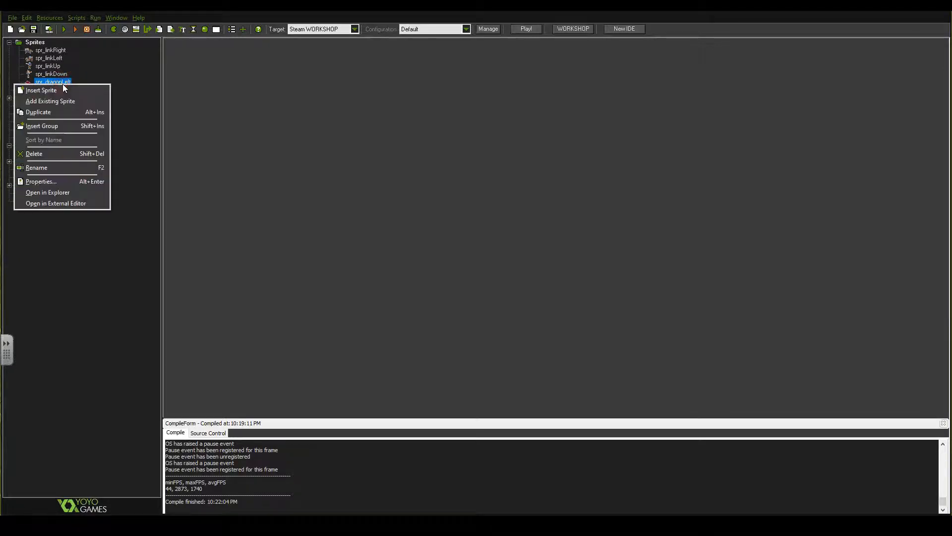
left_click(60, 112)
left_click(41, 114)
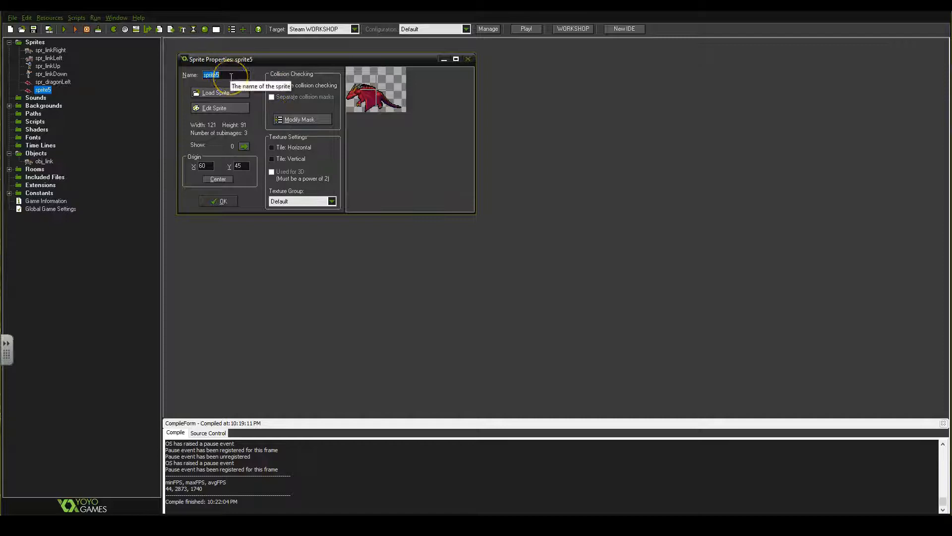
type("spr_dragonRigh")
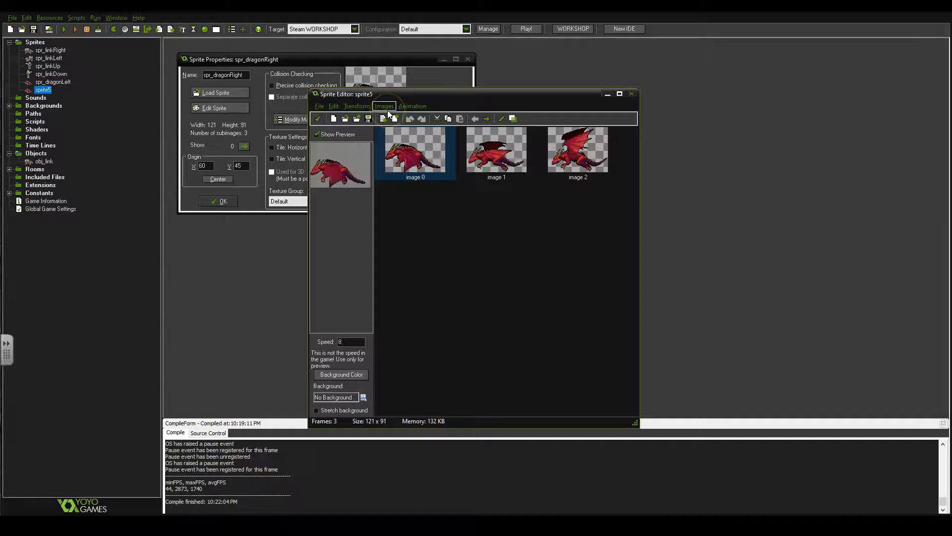
Mirror all images of spr_dragonRight horizontally and save the sprite
left_click(386, 109)
mouse_move(359, 110)
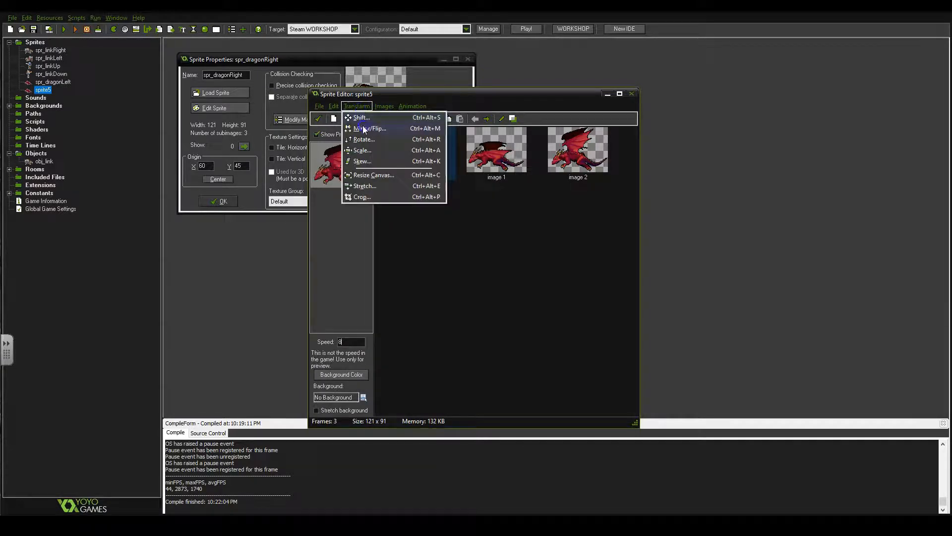
left_click(370, 129)
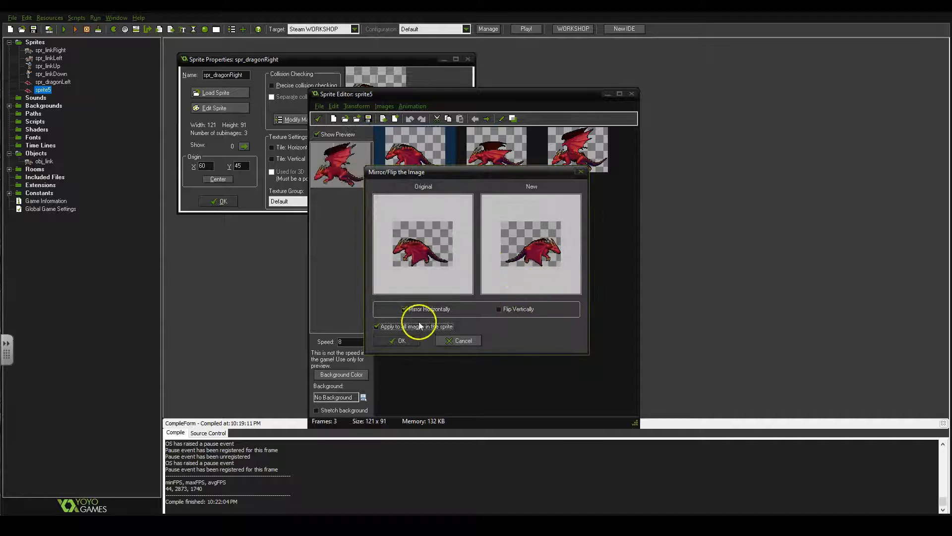
left_click(415, 341)
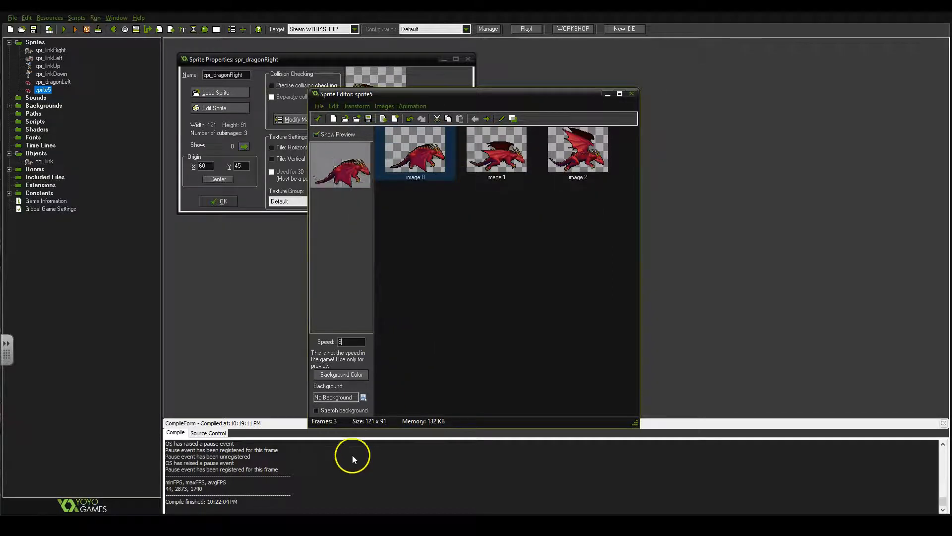
left_click(318, 118)
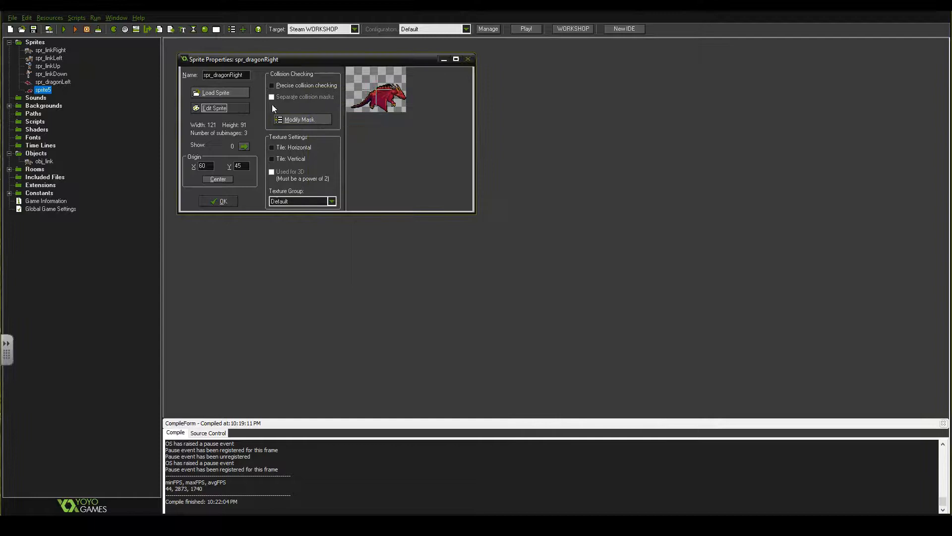
left_click(219, 201)
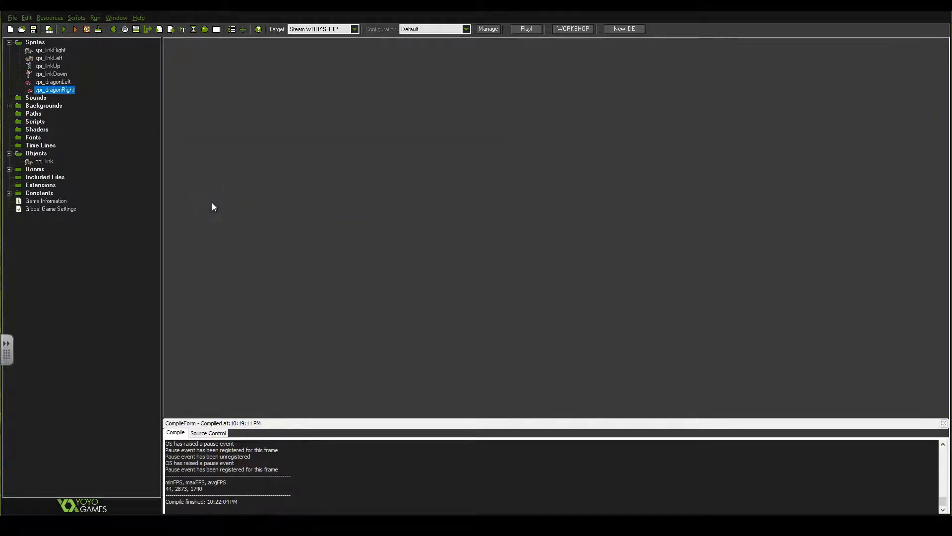
Save the project
left_click(33, 28)
left_click(12, 18)
left_click(13, 19)
Create a new sprite and name it spr_dragonUp
right_click(33, 44)
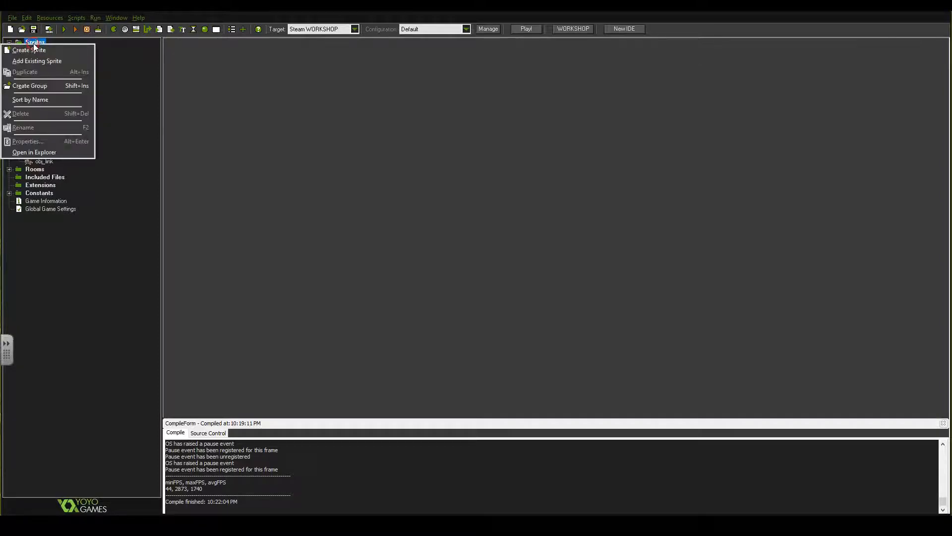
left_click(37, 51)
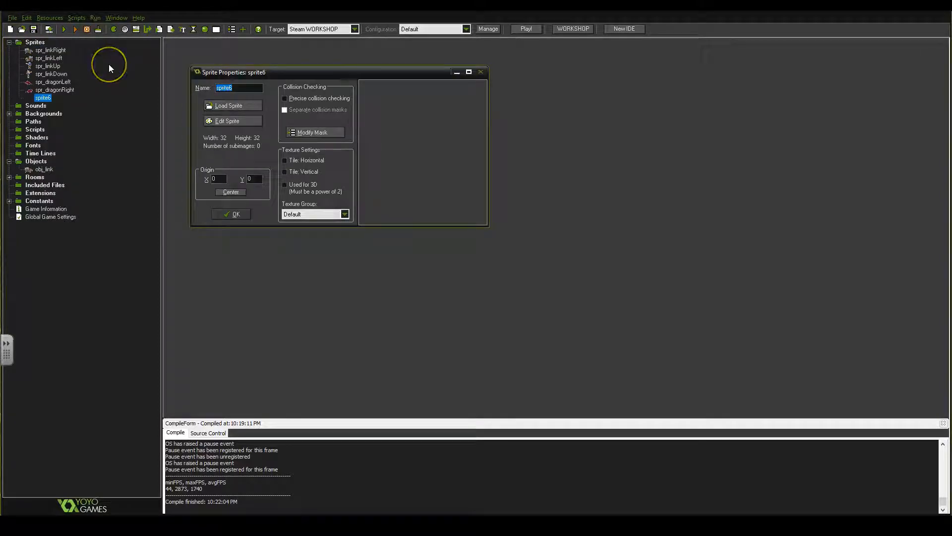
type("dragon")
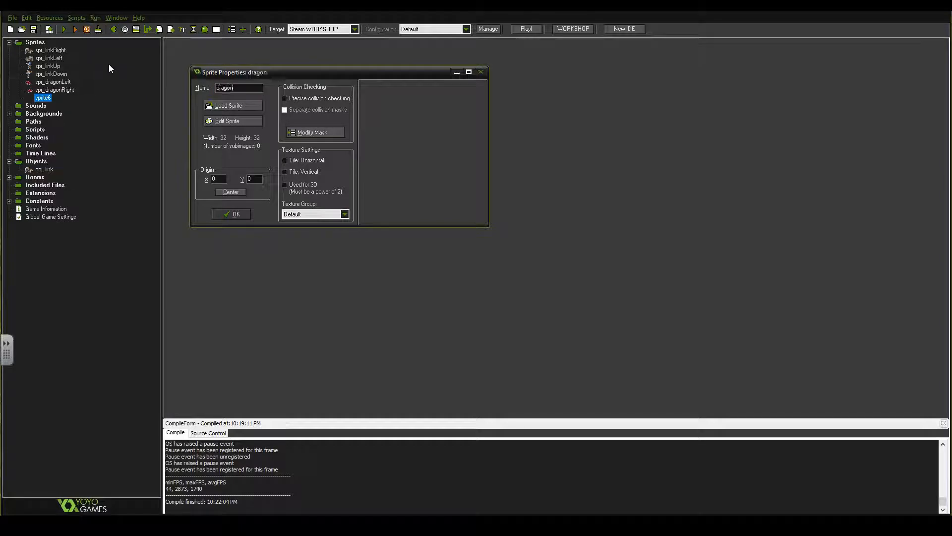
key("BackSpace")
key("BackSpace")
key("BackSpace")
key("BackSpace")
key("BackSpace")
key("BackSpace")
type("spr_dragonUp")
Start creating the frames of spr_dragonUp from the flying_dragon-red.png strip
left_click(231, 121)
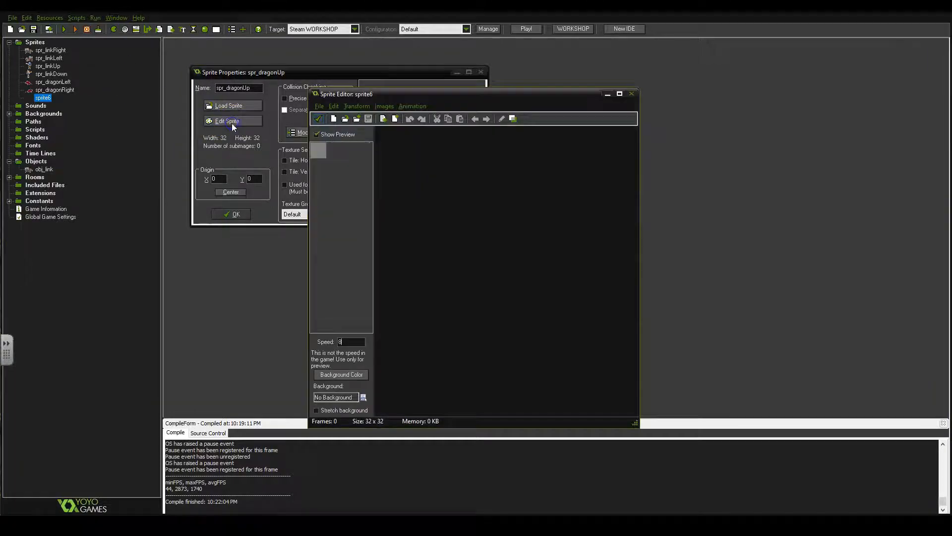
left_click(319, 106)
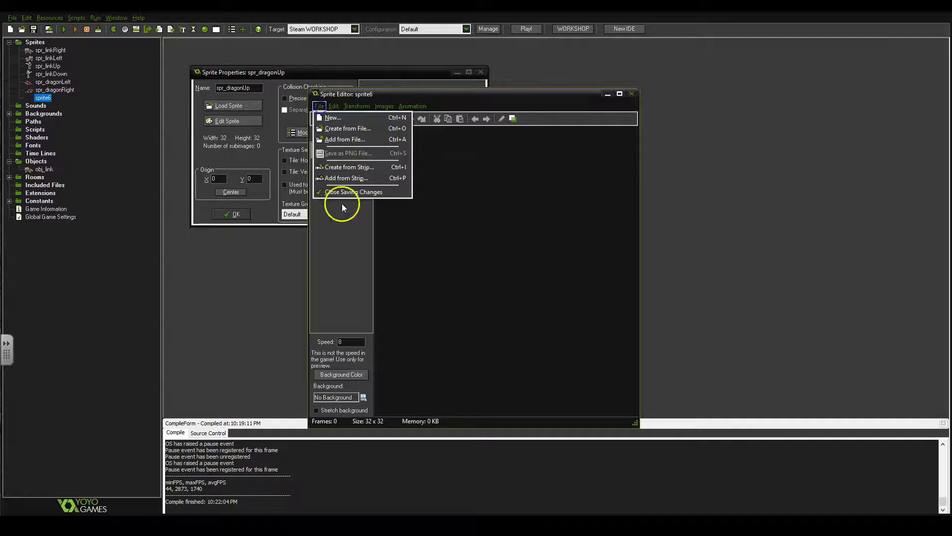
left_click(342, 159)
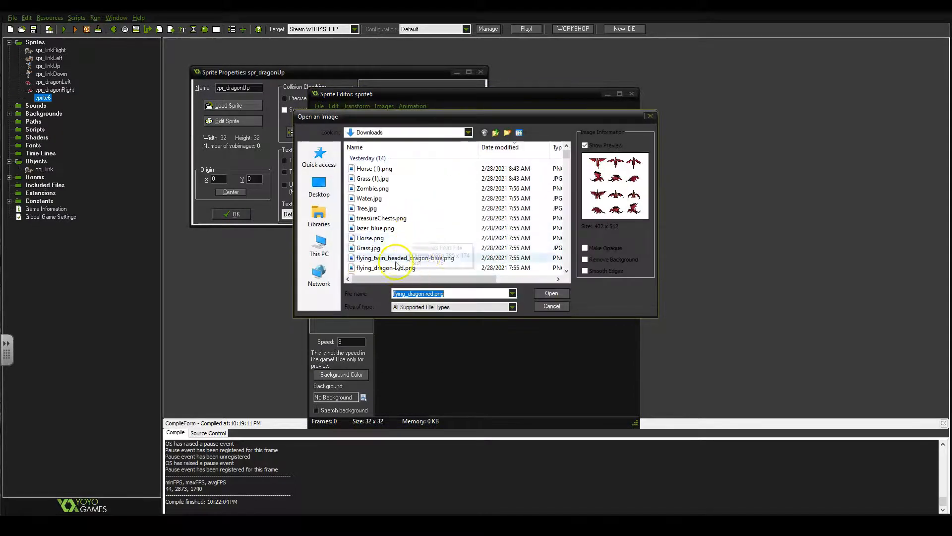
left_click(399, 268)
double_click(399, 268)
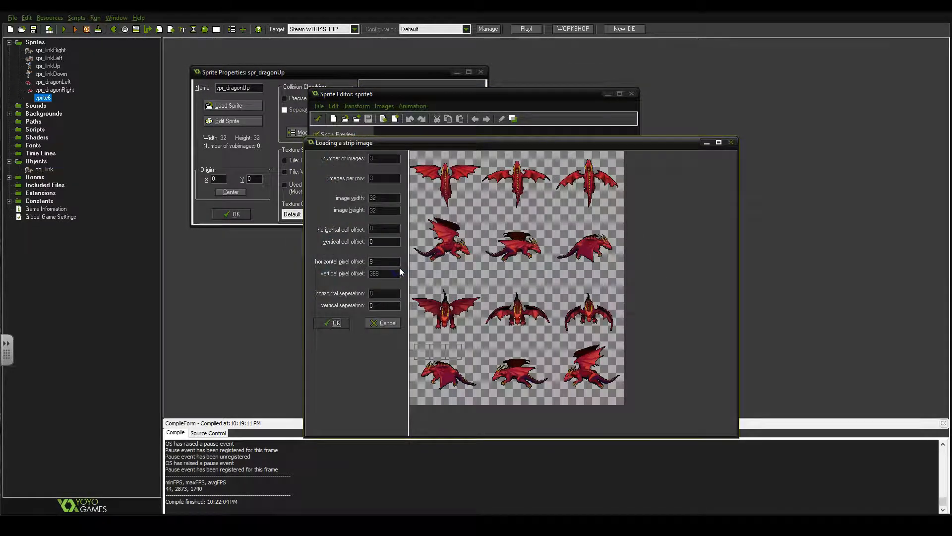
Try an image width of 150 and height of 110 with the selection at pixel offsets of about 2 and 19
left_click(474, 243)
left_click(421, 168)
left_click_drag(421, 168, 412, 162)
left_click_drag(387, 200, 252, 197)
type("150")
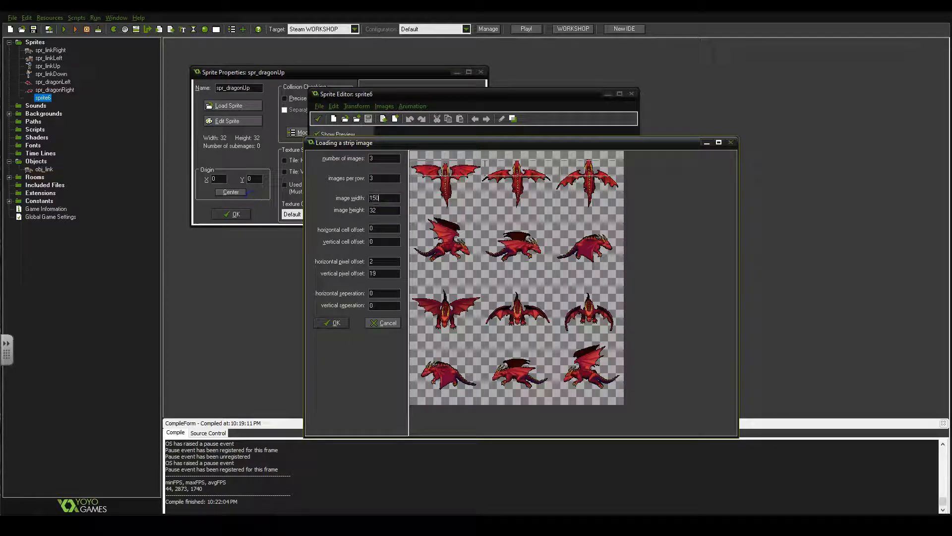
left_click_drag(383, 211, 320, 214)
type("110")
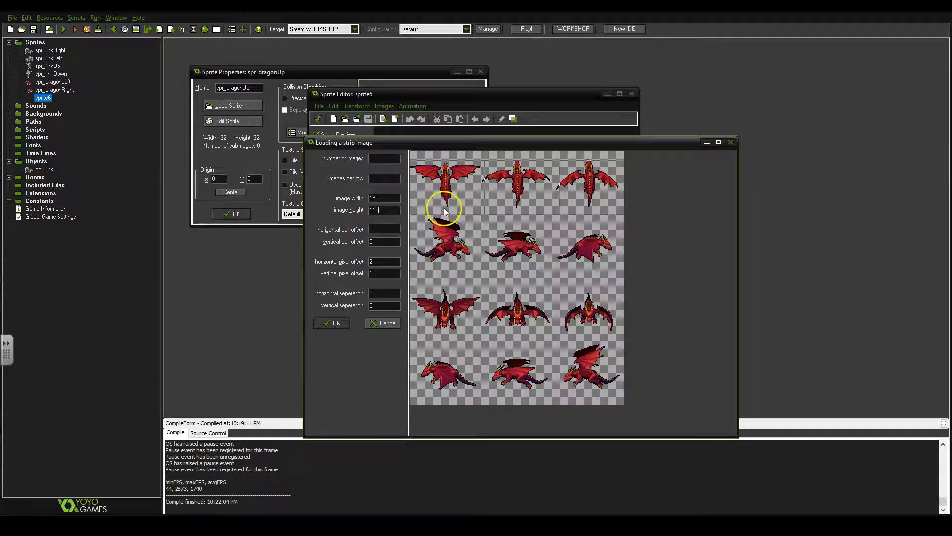
Place the selection at pixel offsets of about -1 and 4, set the images to 145 by 115, and load the top-row dragons as frames
left_click(531, 195)
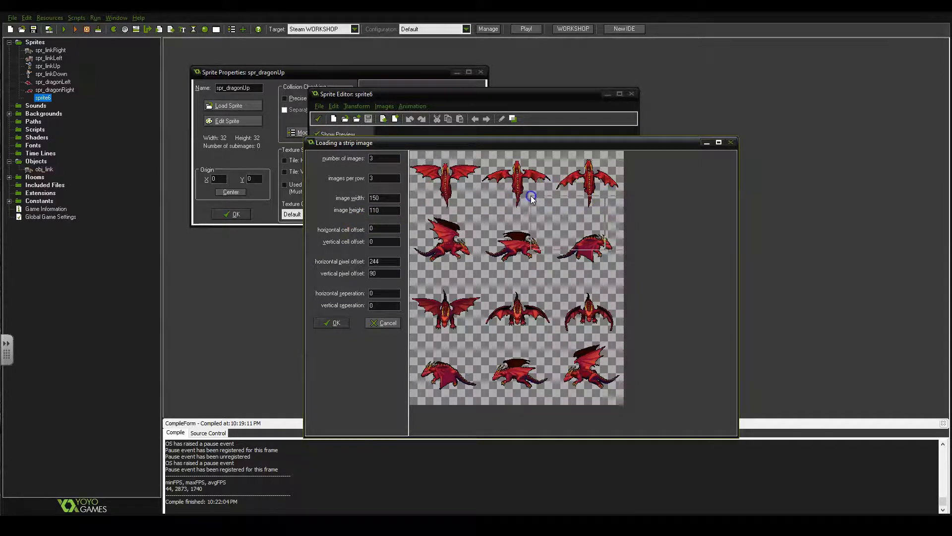
left_click(409, 152)
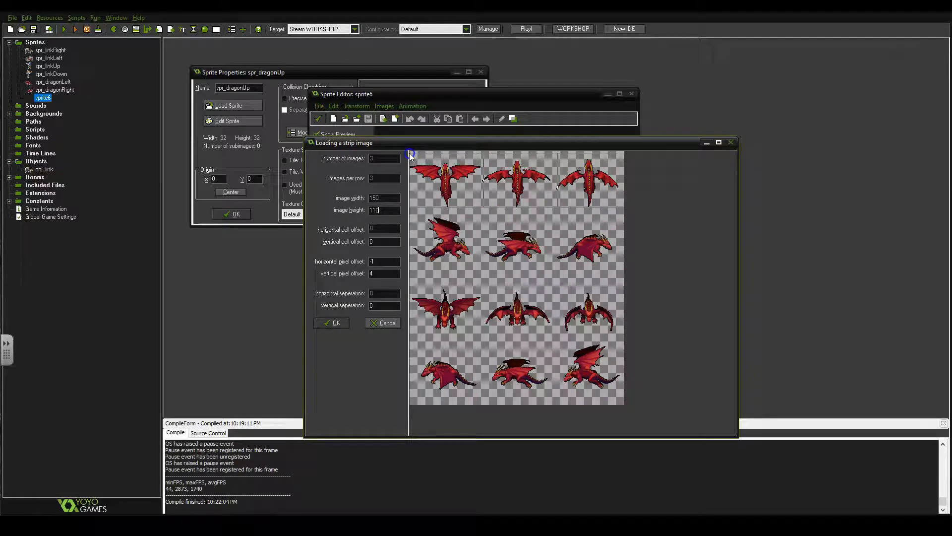
left_click_drag(388, 196, 306, 195)
type("145")
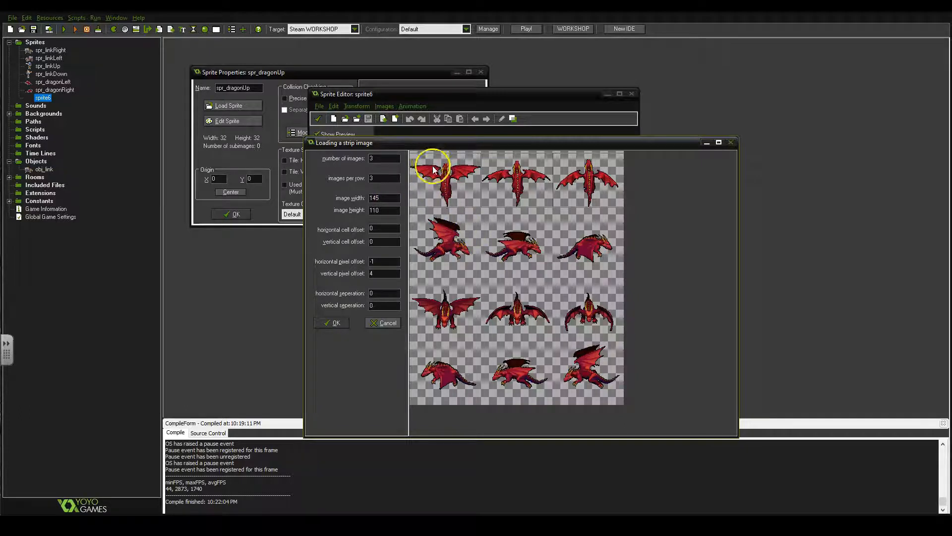
double_click(380, 210)
type("115")
left_click(345, 323)
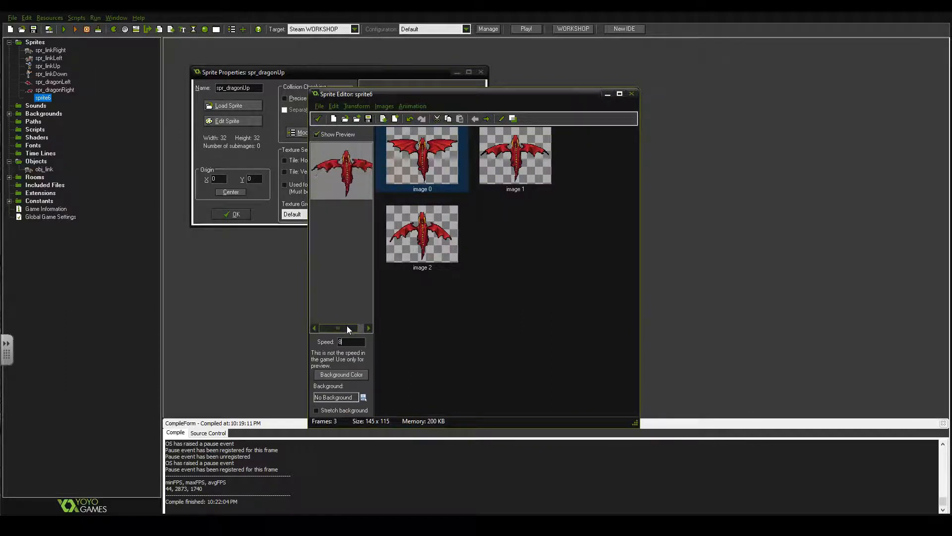
Crop the upward-facing dragon frames with the default border size, then center the origin of spr_dragonUp and save it
key("ctrl+alt+c")
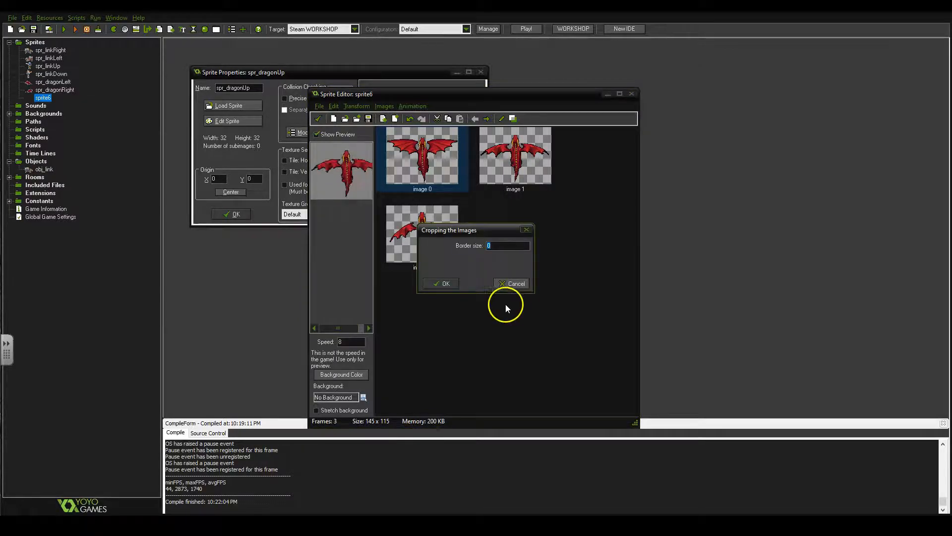
left_click(446, 283)
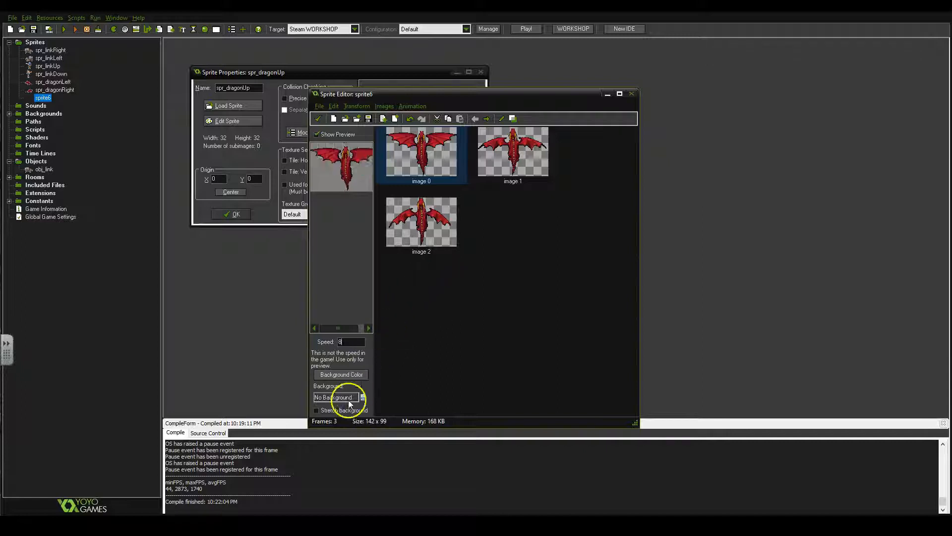
left_click(318, 119)
left_click(233, 193)
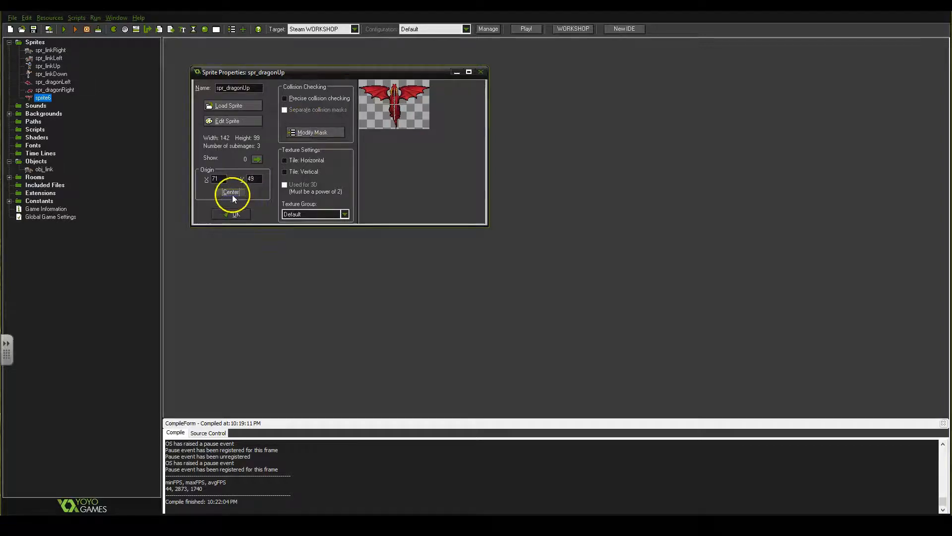
left_click(237, 216)
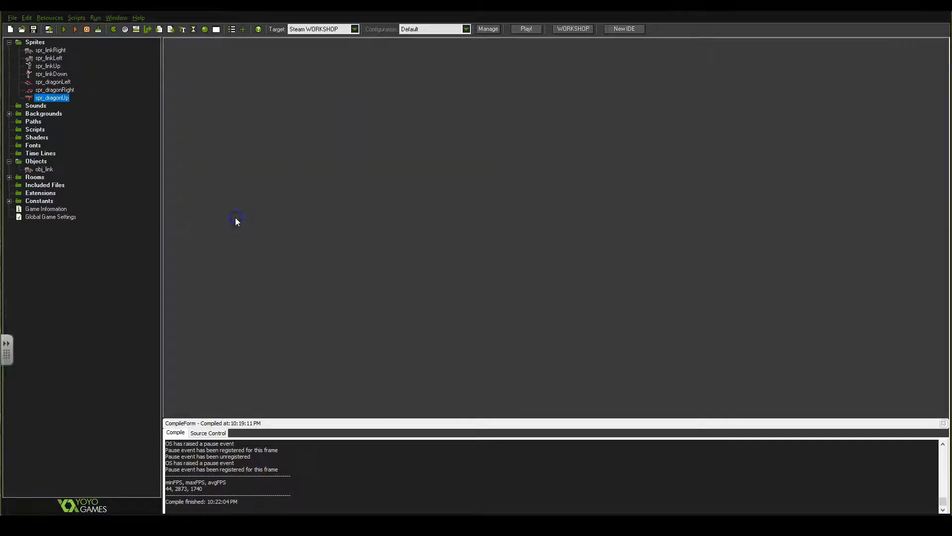
right_click(55, 99)
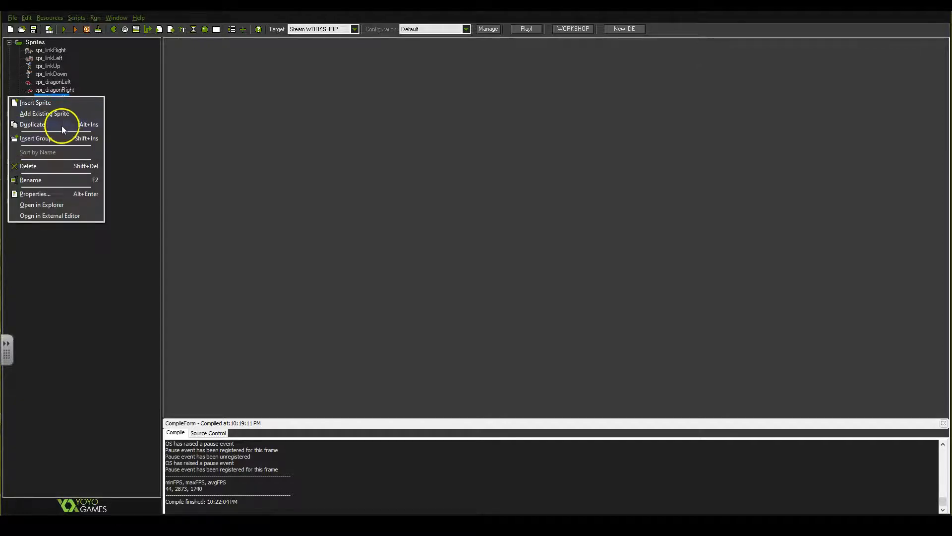
left_click(55, 98)
left_click(61, 97)
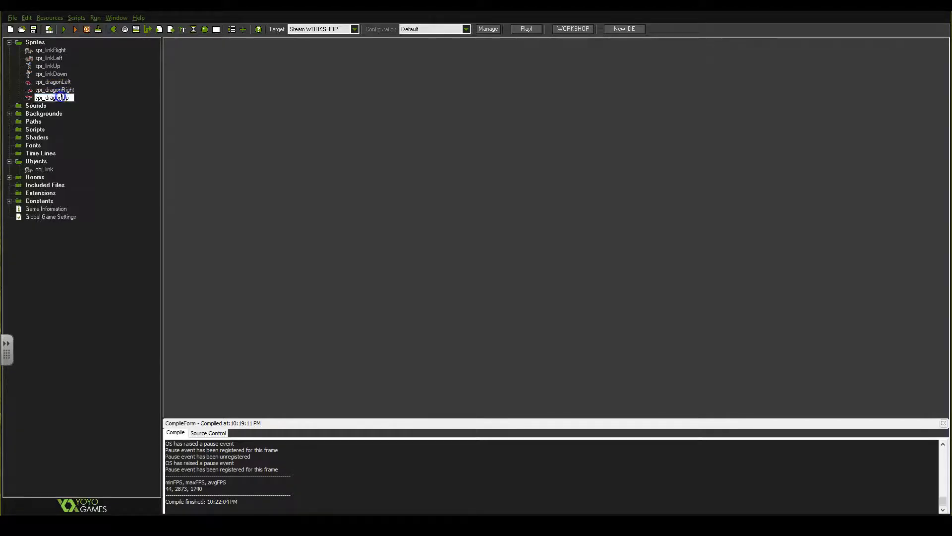
Try mirroring all frames of spr_dragonUp horizontally and flipping them vertically
double_click(28, 98)
left_click(243, 138)
left_click(362, 106)
left_click(365, 127)
left_click(530, 309)
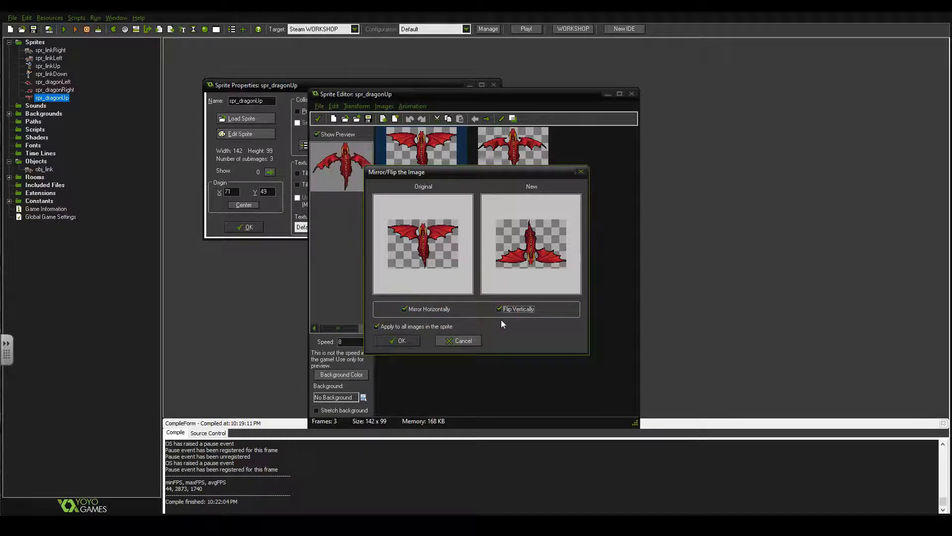
left_click(429, 310)
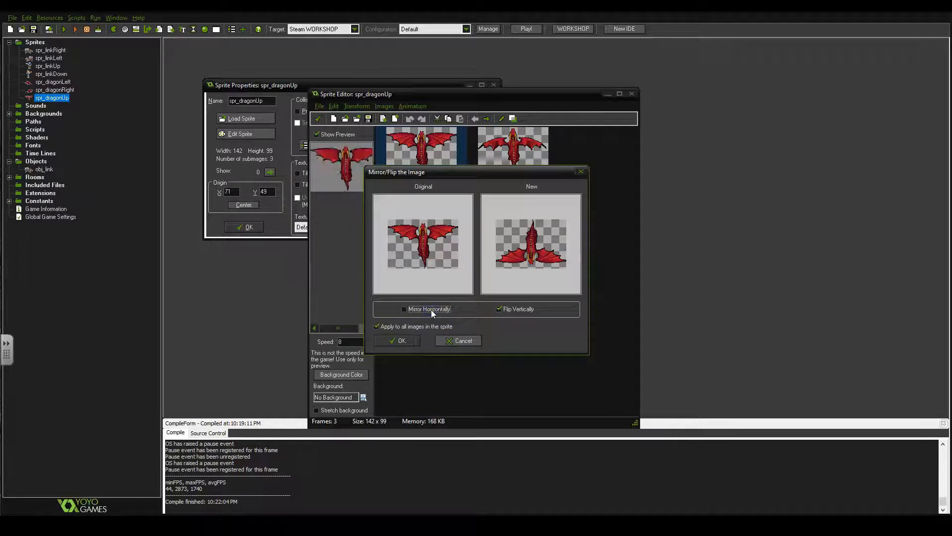
left_click(430, 310)
left_click_drag(479, 174, 559, 189)
left_click(486, 365)
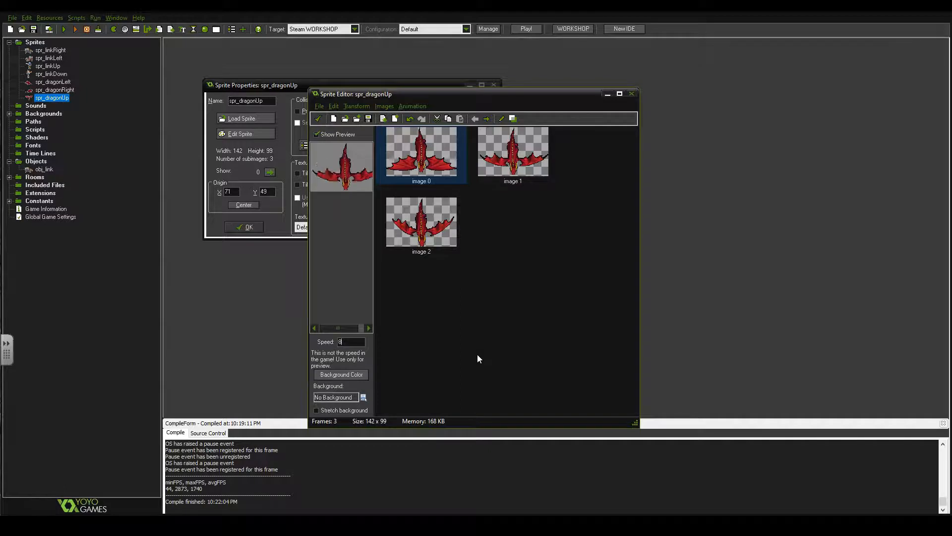
Undo the mirror and flip of the spr_dragonUp frames and close the sprite
key("ctrl+z")
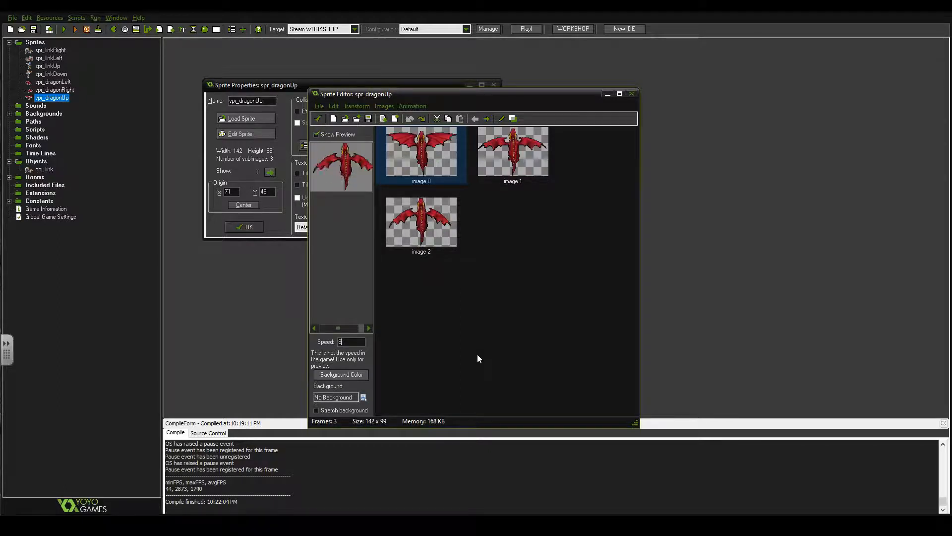
left_click(318, 118)
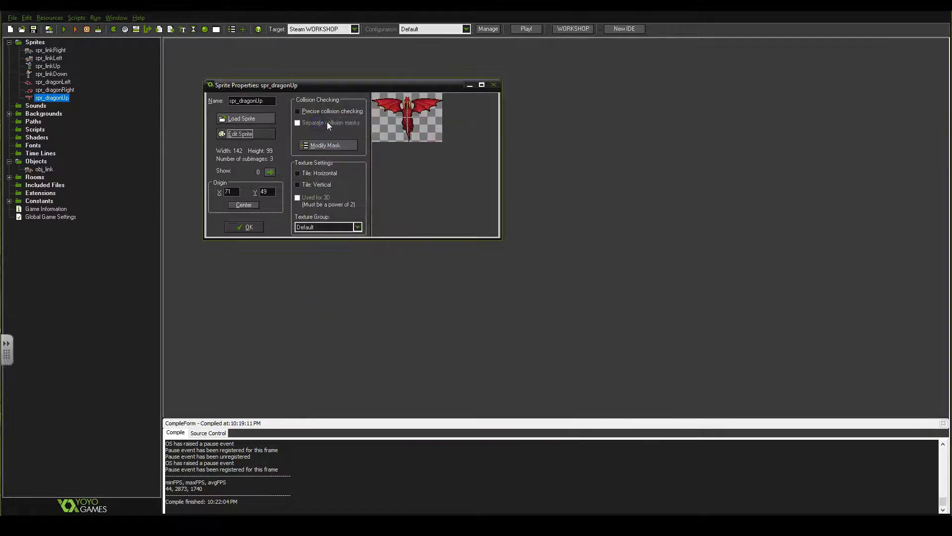
left_click(243, 226)
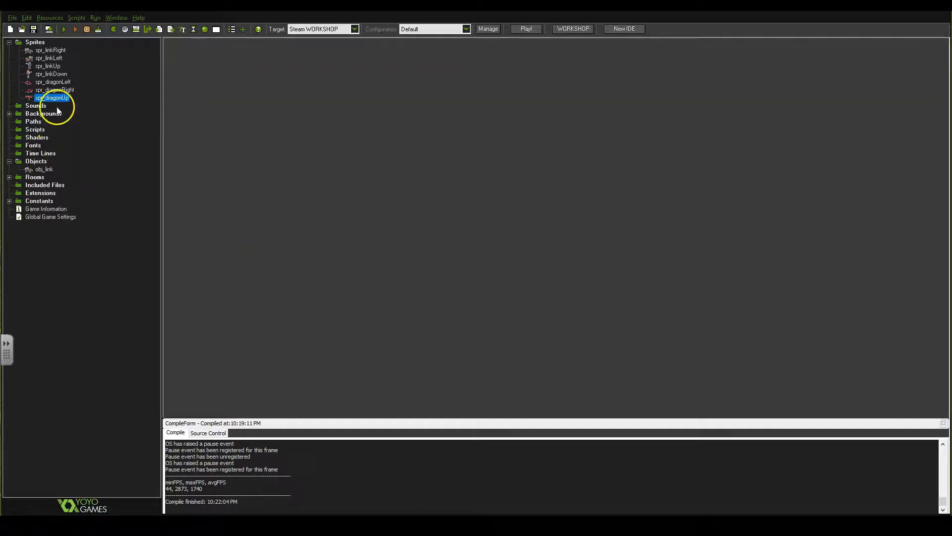
Insert a new sprite named spr_dragonUp and start adding frames from the flying_dragon-red.png strip
left_click_drag(57, 102, 36, 45)
right_click(35, 45)
left_click(43, 52)
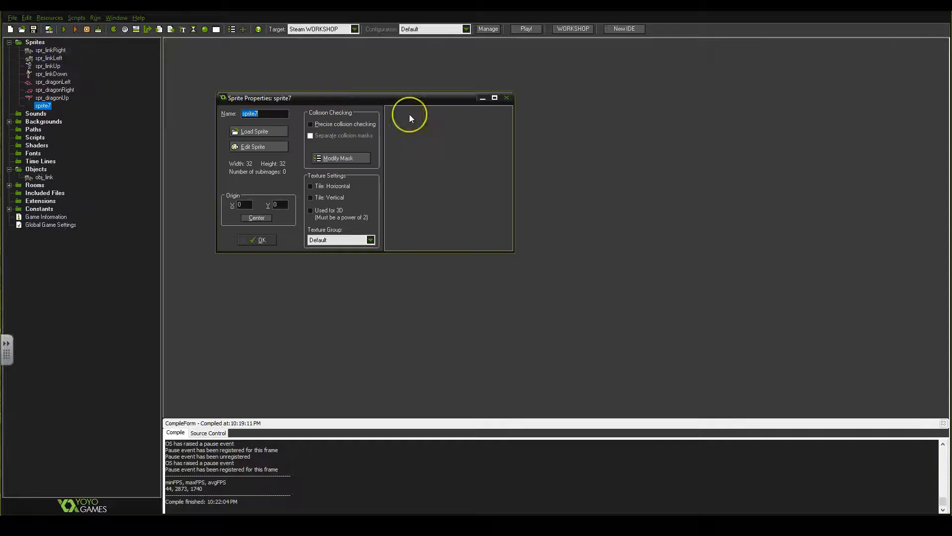
type("spr_dragonUp")
left_click(274, 146)
left_click(319, 106)
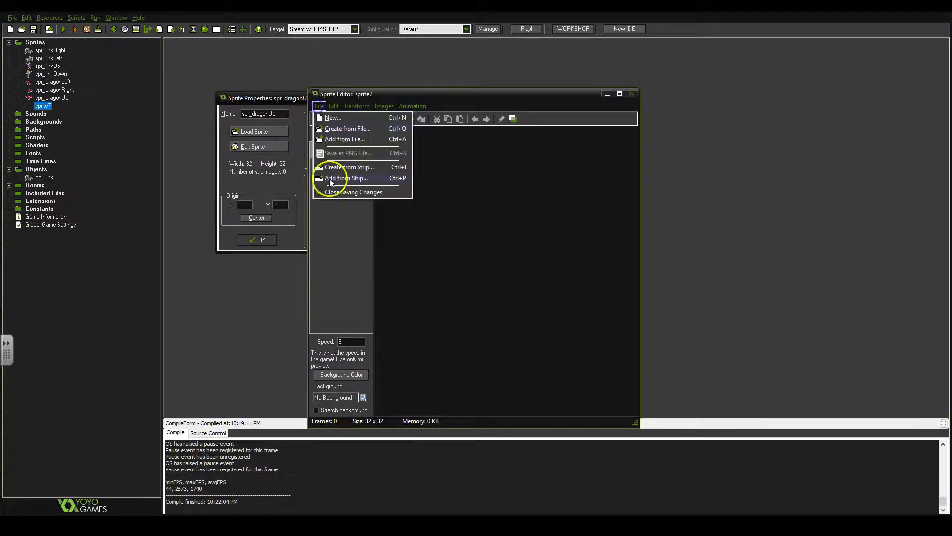
left_click(330, 179)
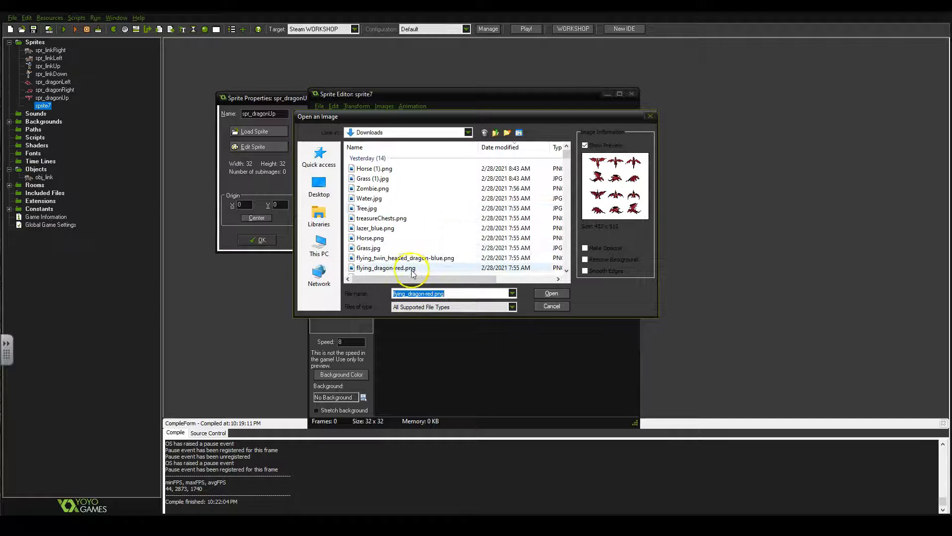
double_click(397, 269)
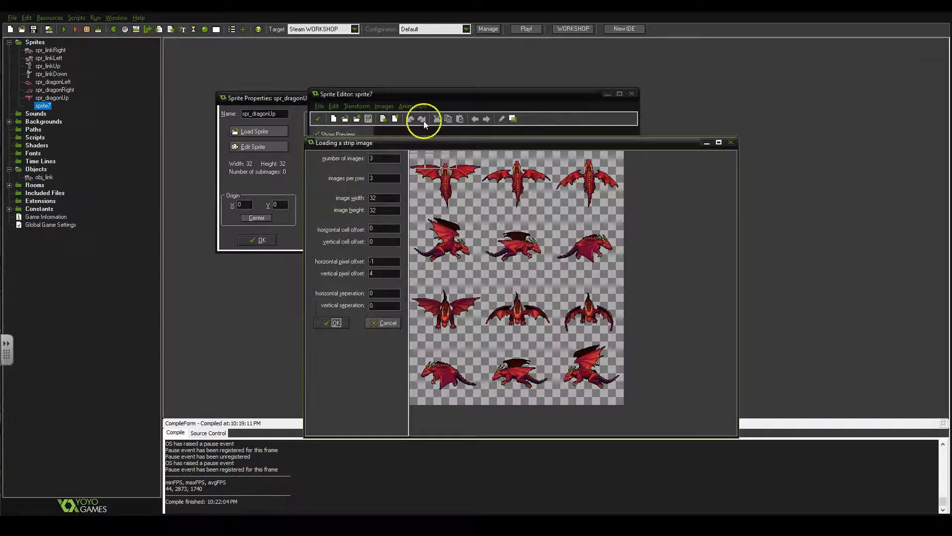
Place the strip selection on the third row at pixel offsets 0 and 279, with images 150 wide and 100 high
left_click(430, 297)
left_click(411, 291)
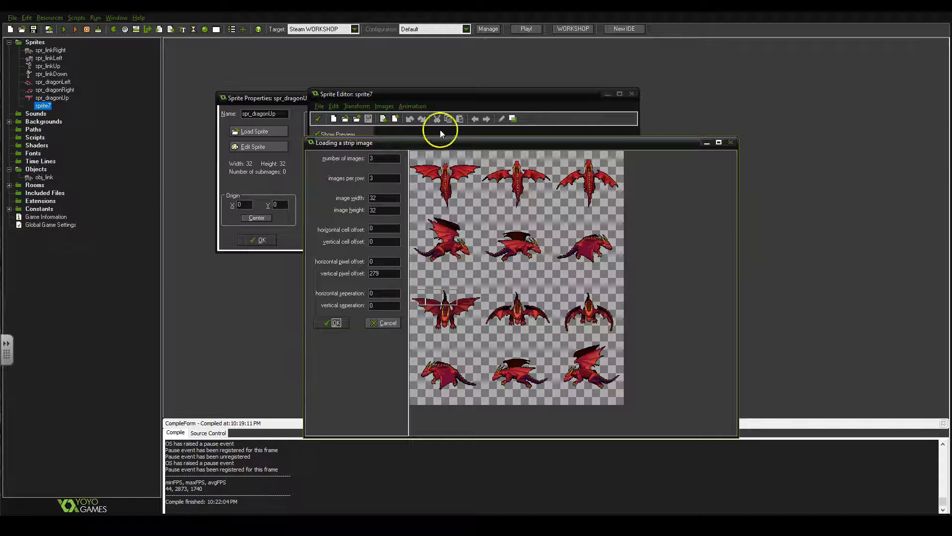
double_click(385, 200)
type("150")
double_click(377, 211)
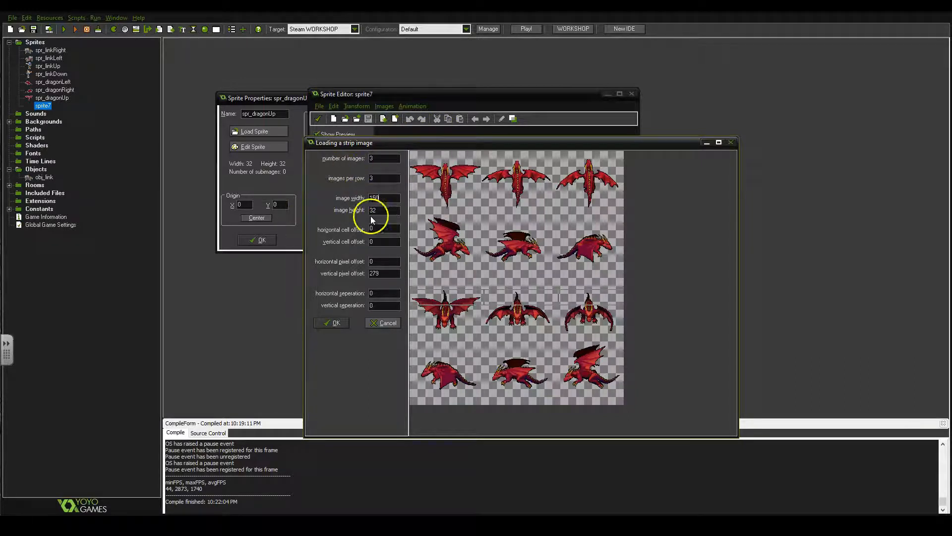
type("120")
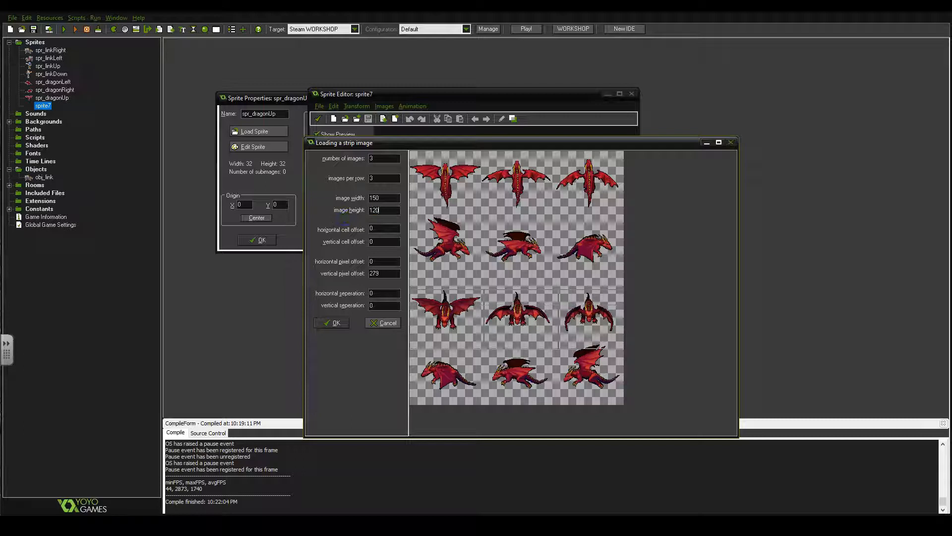
double_click(382, 210)
type("100")
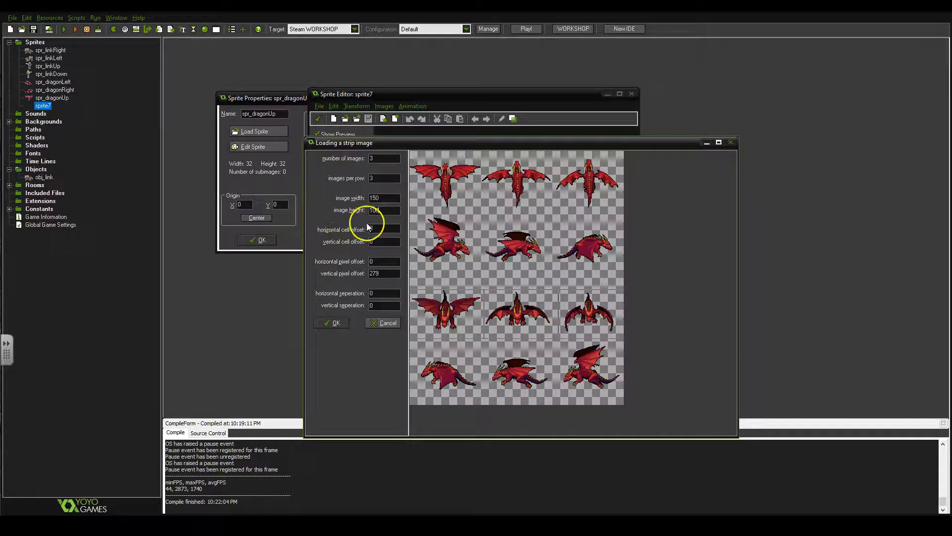
Fine-tune the selection, load the three third-row dragons as frames, and crop them with a border size of 0
left_click(406, 292)
left_click(411, 285)
left_click(334, 321)
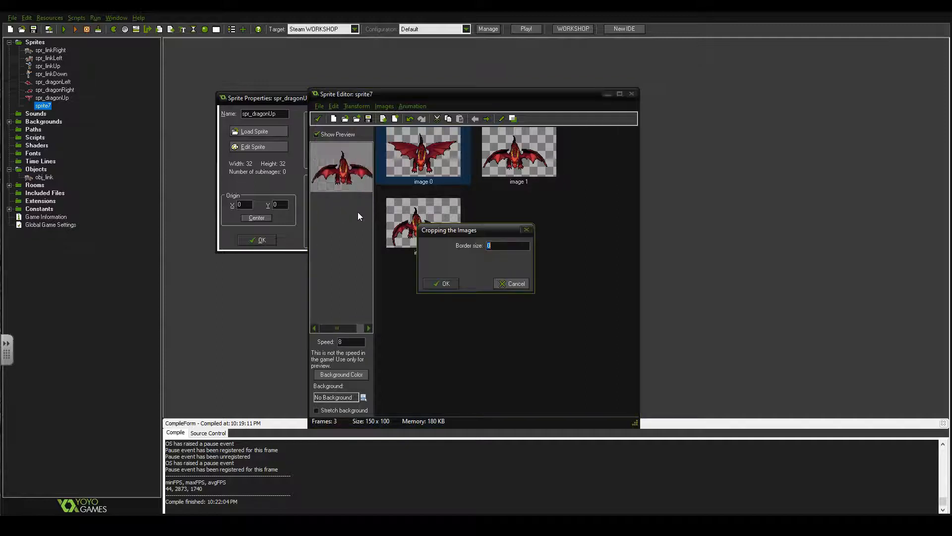
left_click(452, 282)
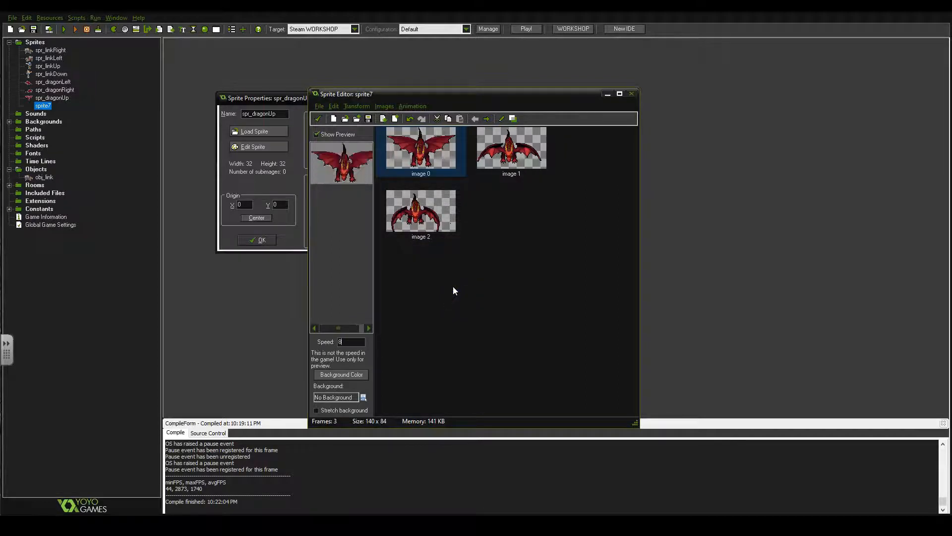
Examine the three cropped frames and the animation preview for how well the dragon's body lines up
left_click(419, 242)
left_click(426, 153)
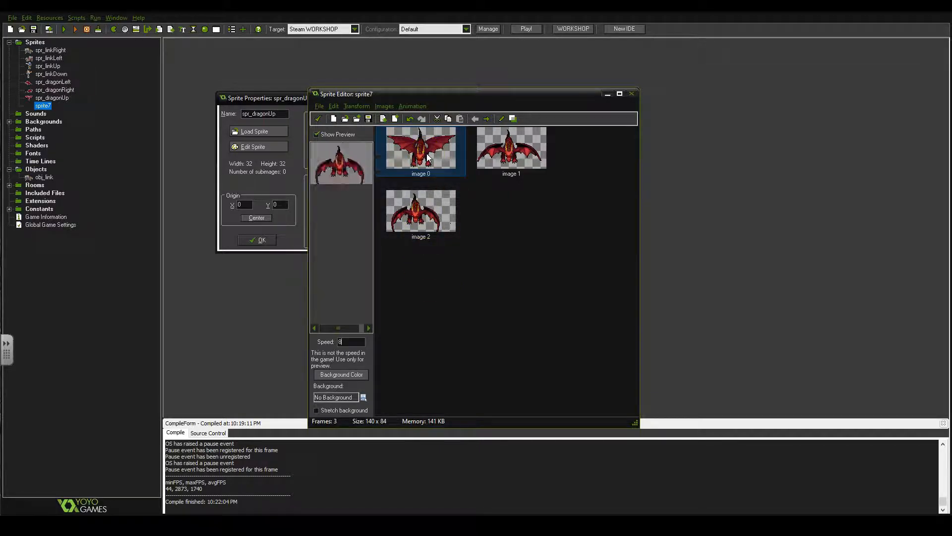
left_click(438, 156)
left_click(444, 201)
left_click(373, 168)
left_click(420, 168)
left_click(510, 150)
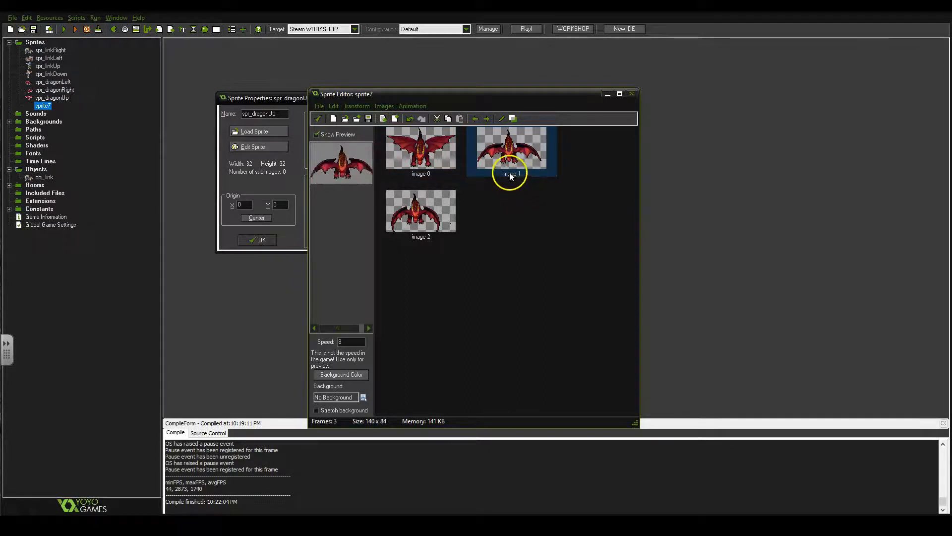
left_click(419, 221)
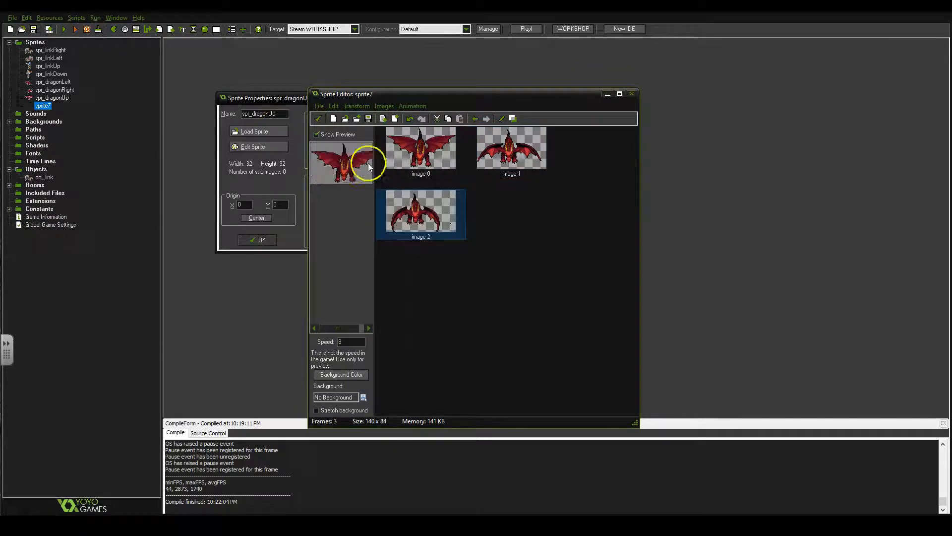
Shift the dragon in image 2 horizontally by about 11 pixels to line it up with the other frames
double_click(414, 227)
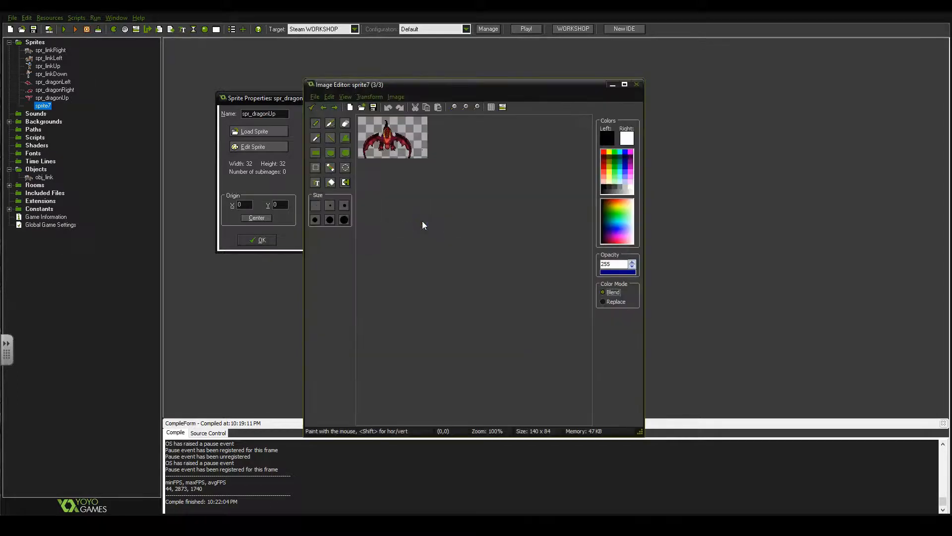
left_click(374, 97)
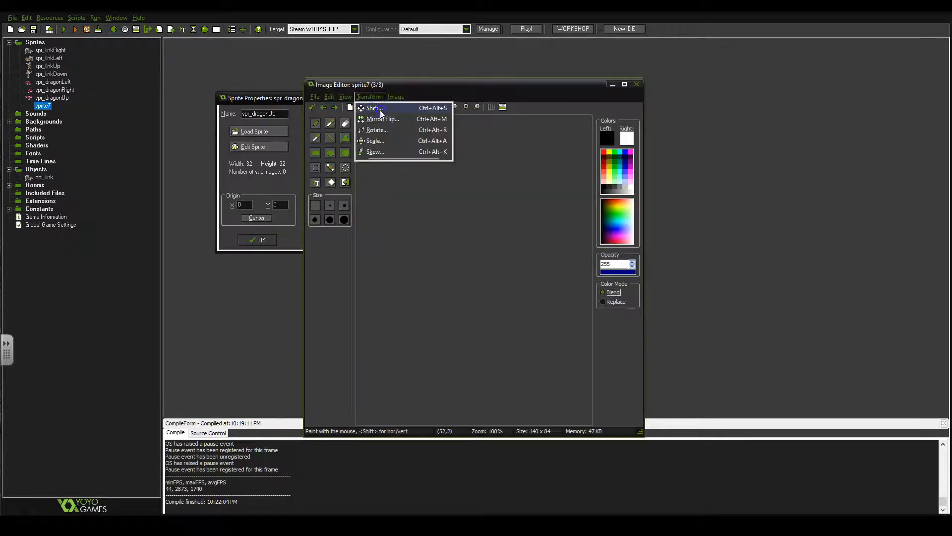
left_click(379, 109)
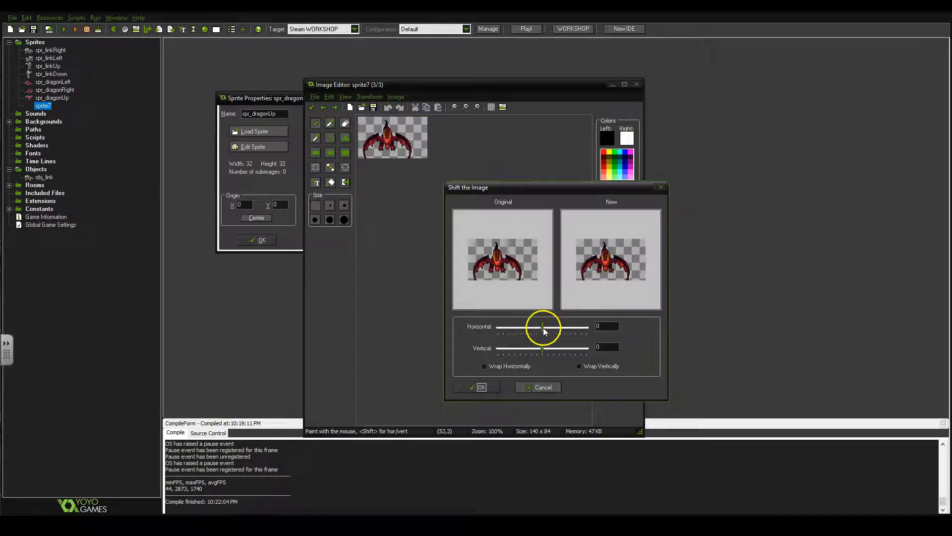
left_click_drag(545, 329, 546, 329)
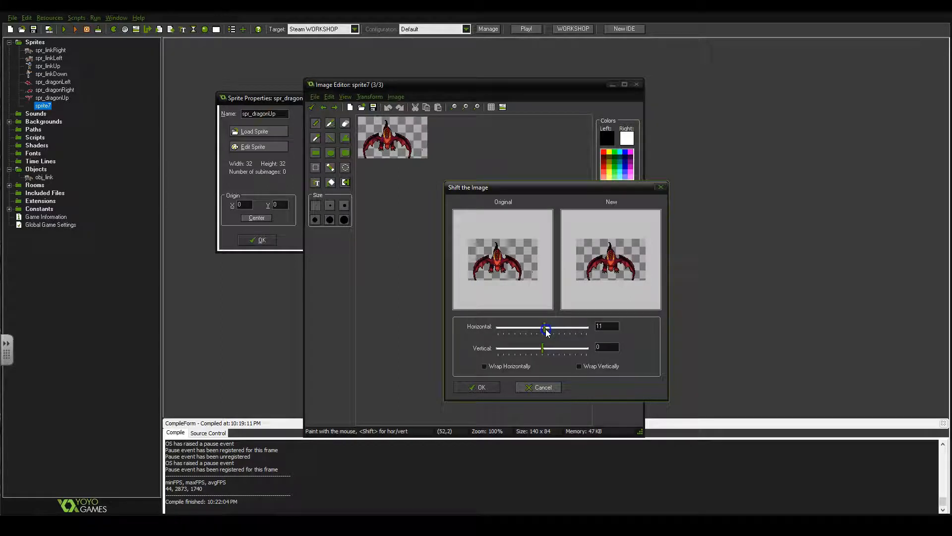
left_click_drag(545, 329, 546, 329)
left_click(477, 387)
left_click(312, 107)
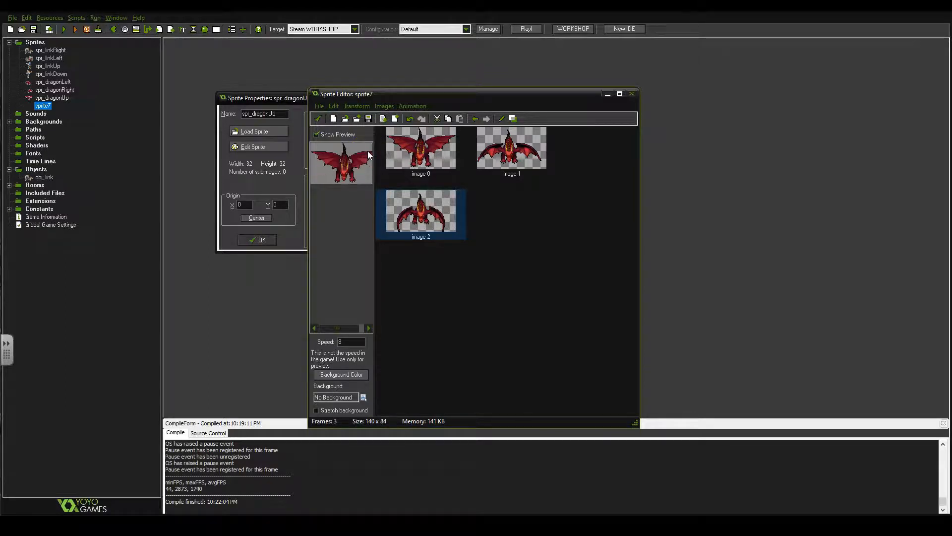
Keep the edited frames, rename the new sprite spr_dragonDown, center its origin, and save it
left_click(317, 120)
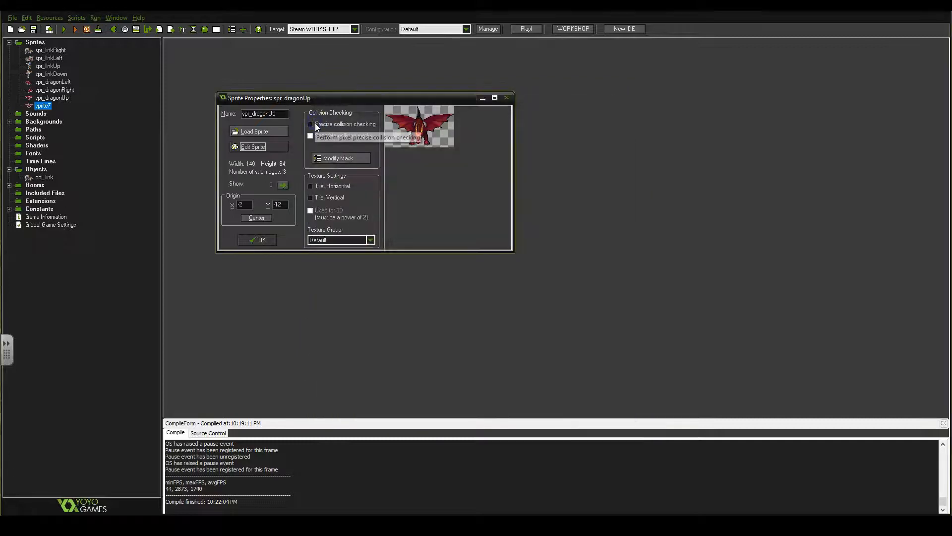
left_click(280, 113)
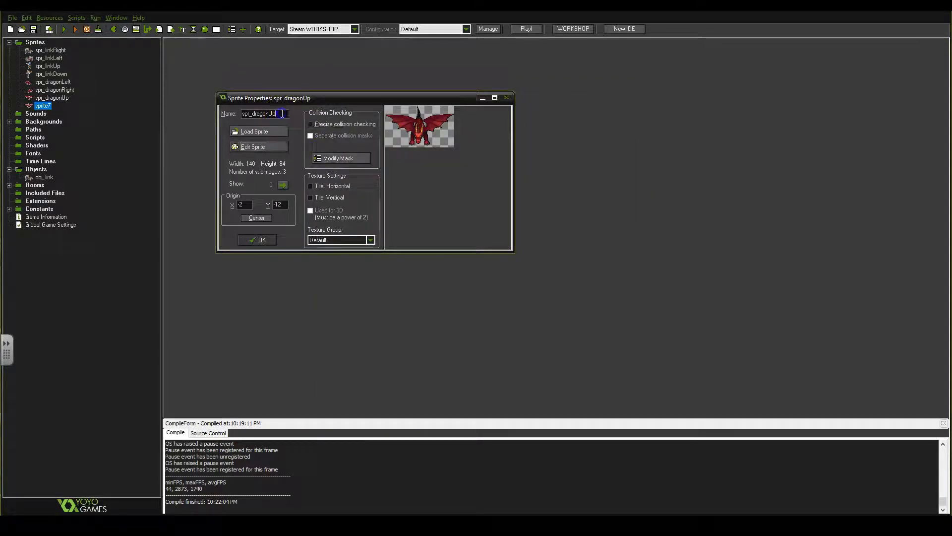
key("BackSpace")
key("BackSpace")
type("Down")
left_click(268, 218)
left_click(260, 239)
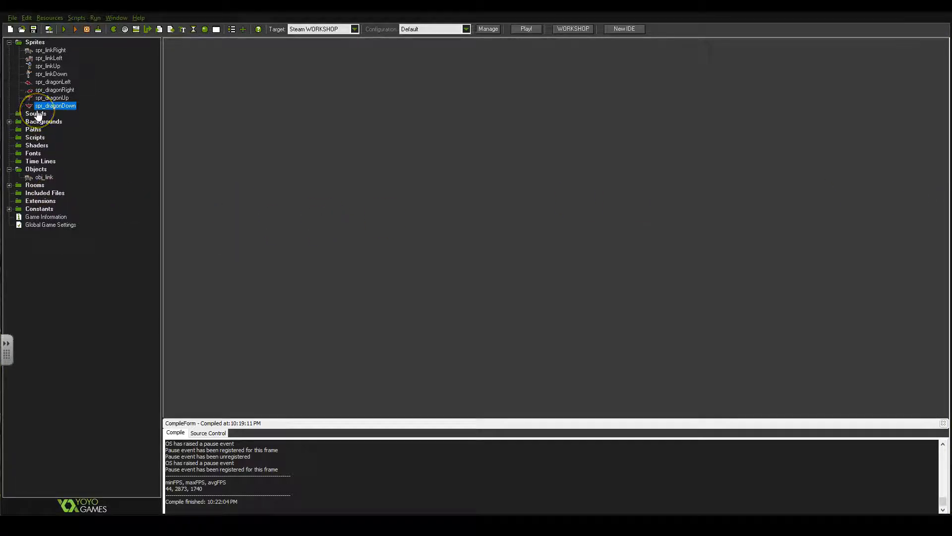
Create a new object named obj_dragon
right_click(40, 169)
left_click(47, 178)
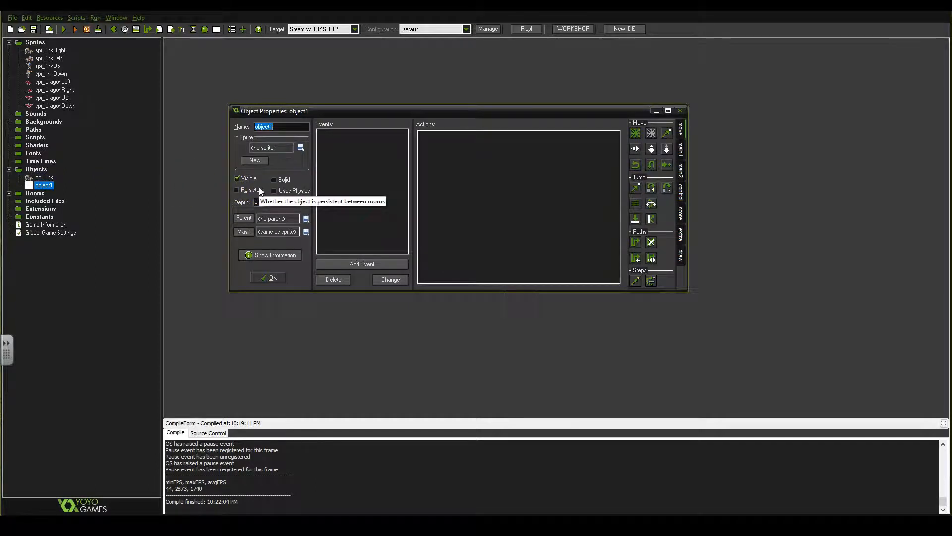
type("obj_")
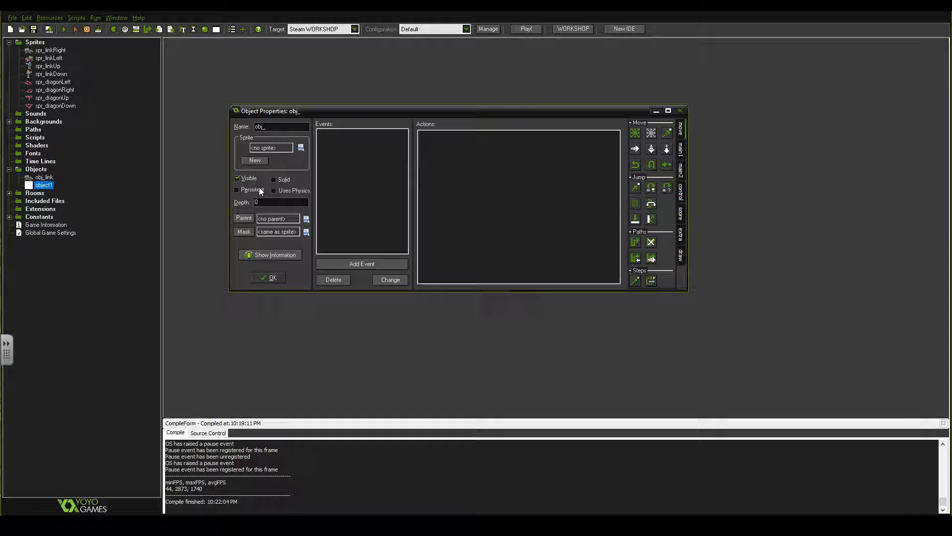
type("dragon")
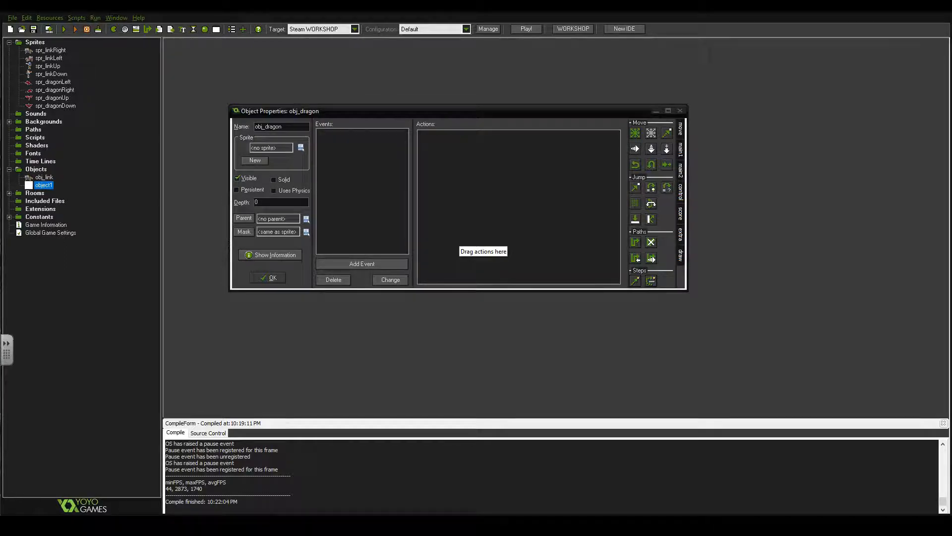
Add a Create event to obj_dragon with a Set Variable action that sets dragon_health to 5
left_click(362, 264)
left_click(440, 212)
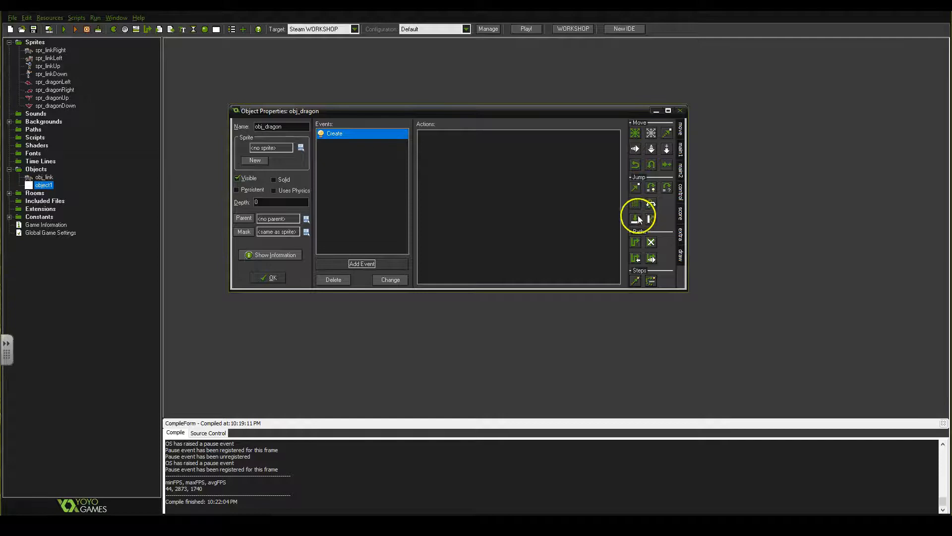
left_click(682, 192)
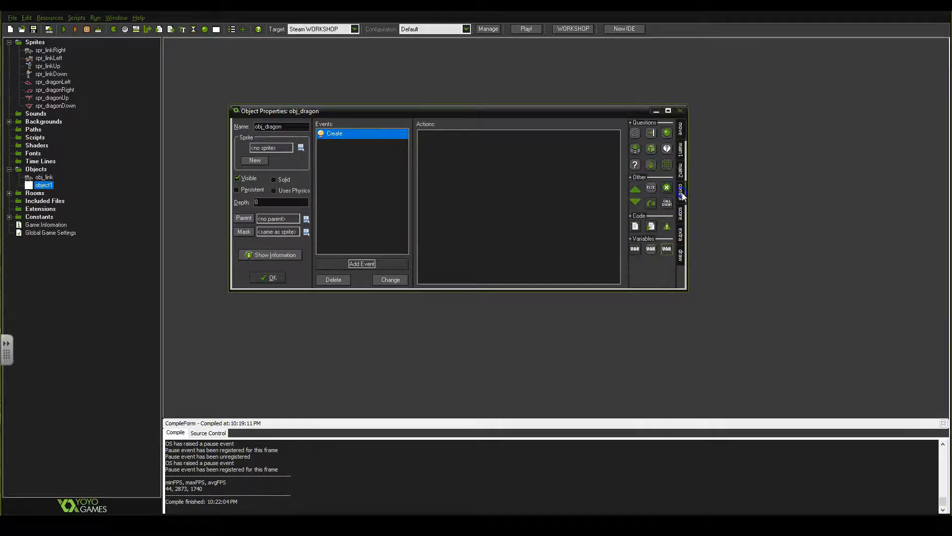
left_click_drag(635, 249, 499, 154)
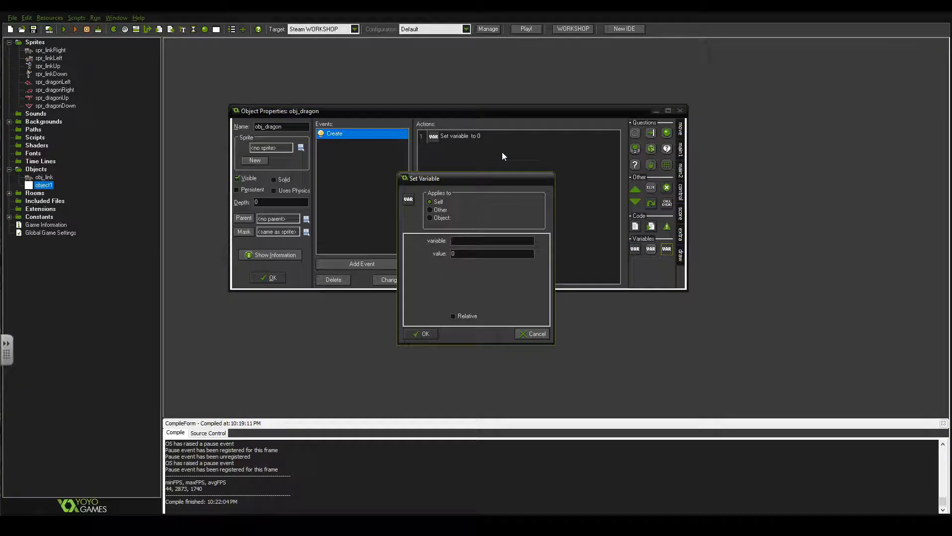
left_click(487, 237)
type("dragon_health")
left_click_drag(461, 253, 364, 254)
type("5")
left_click(422, 334)
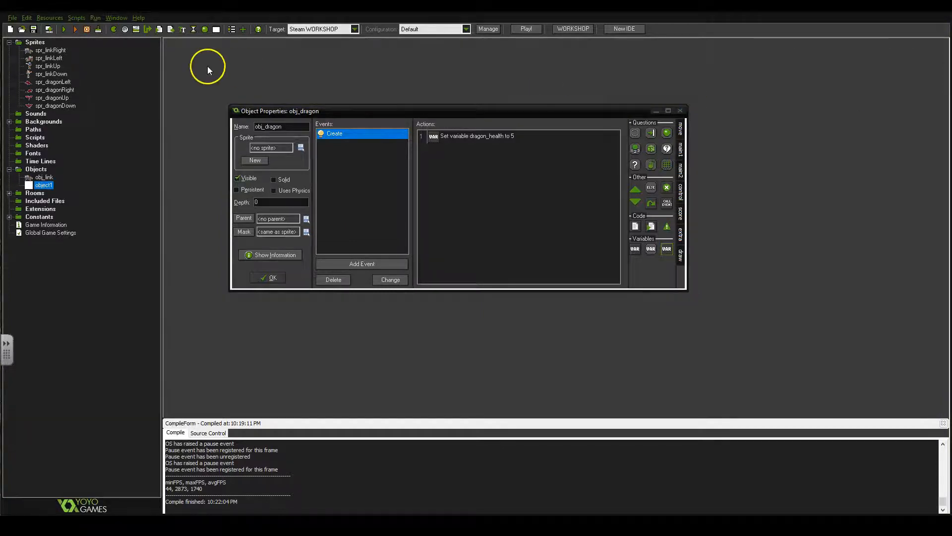
Add a Move Fixed action to the Create event with all nine directions selected and speed 5
left_click(680, 127)
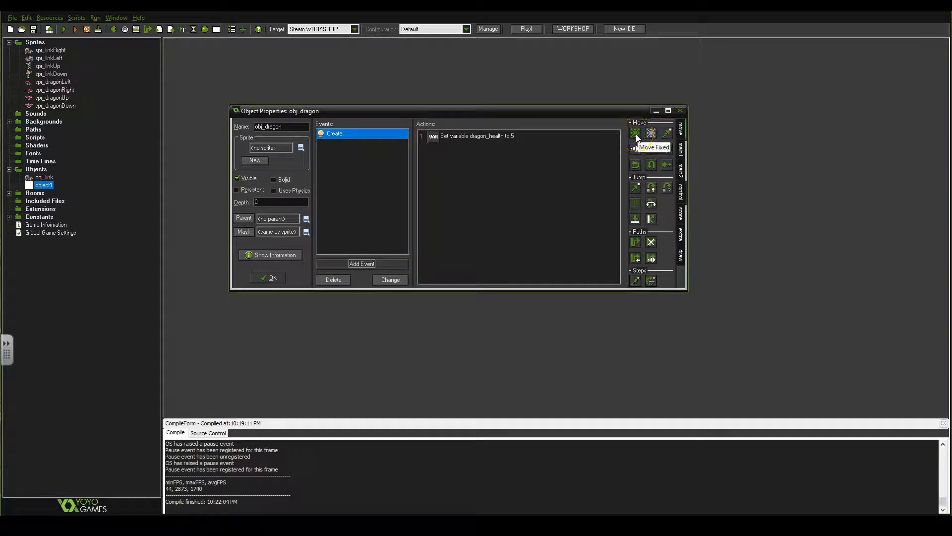
left_click_drag(635, 133, 490, 186)
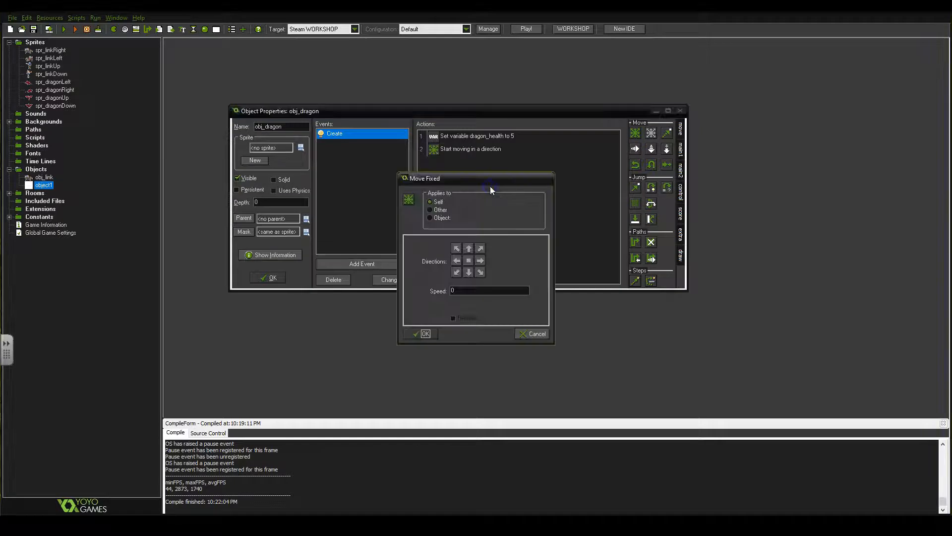
left_click(457, 249)
left_click(480, 272)
left_click(481, 261)
left_click(480, 249)
left_click(468, 261)
double_click(472, 292)
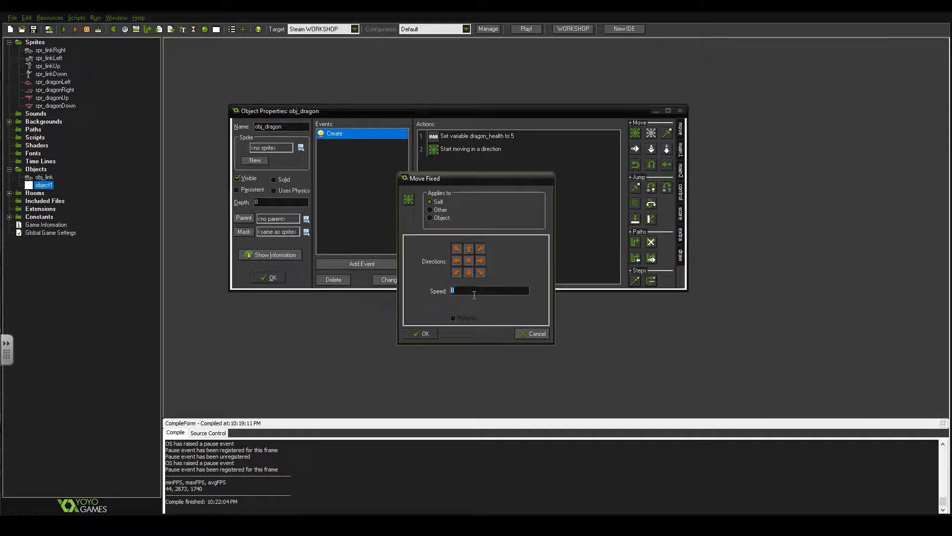
type("5")
left_click(421, 335)
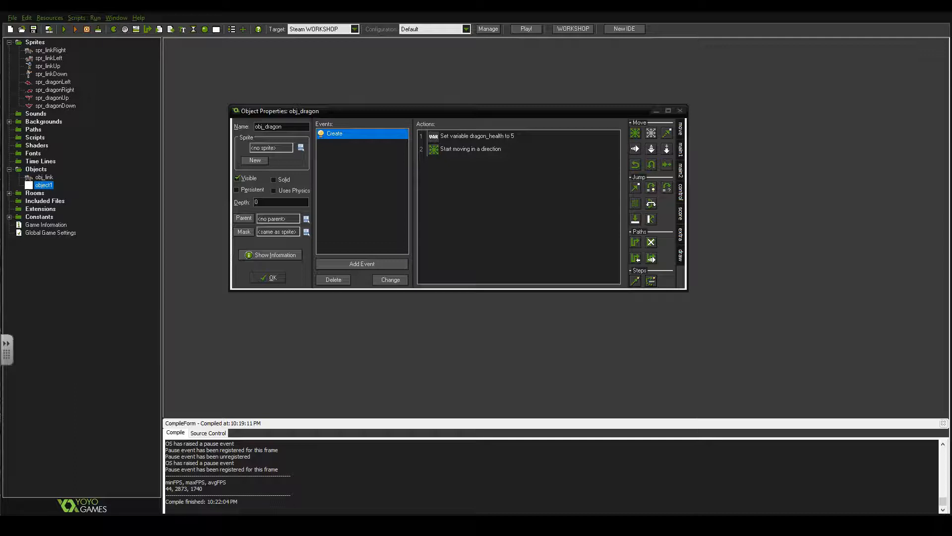
left_click(652, 190)
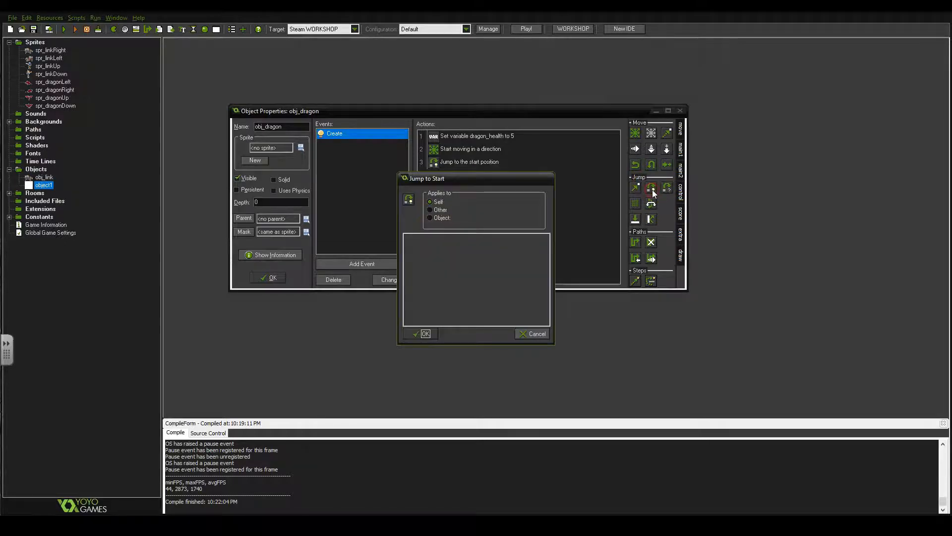
left_click(531, 334)
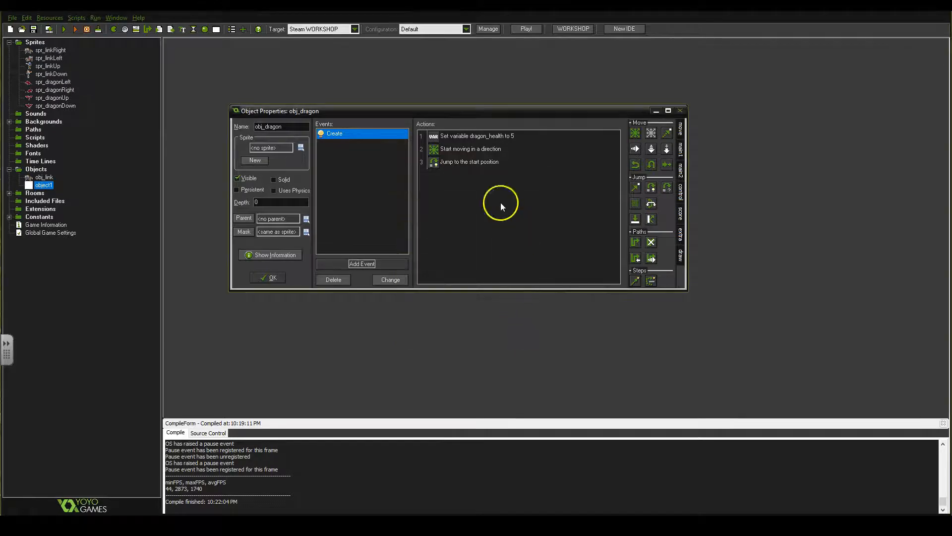
right_click(481, 166)
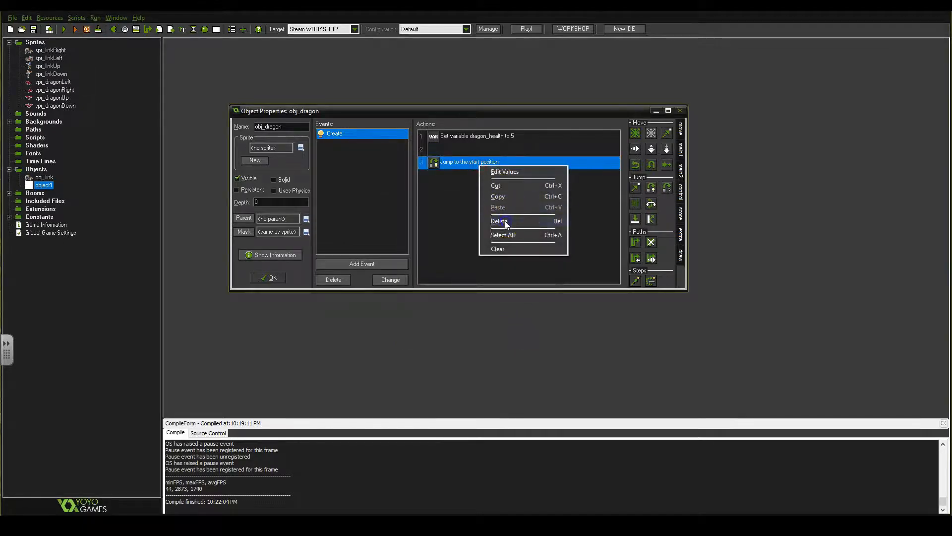
left_click(501, 221)
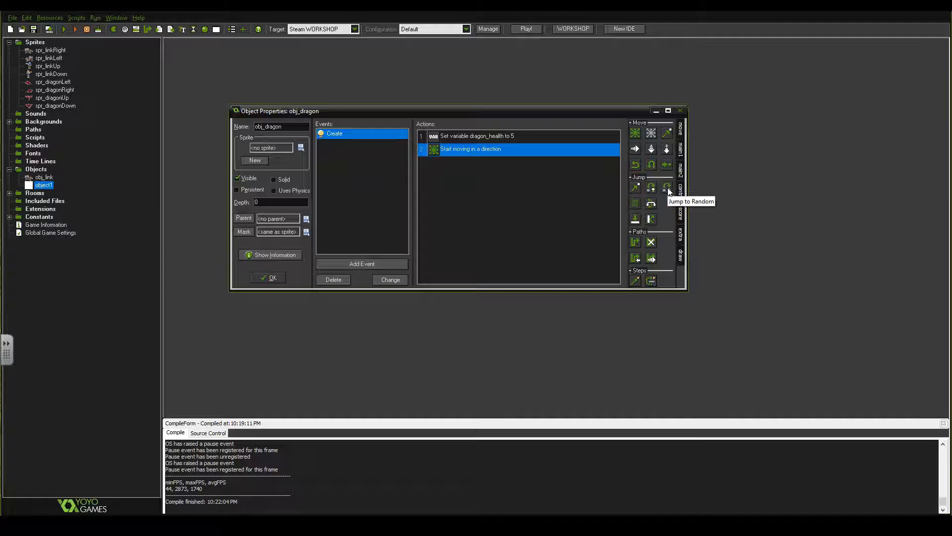
Insert a Jump to Random action between the dragon_health and movement actions, keeping both snap values at 0
left_click_drag(667, 191, 595, 184)
left_click_drag(451, 141, 452, 142)
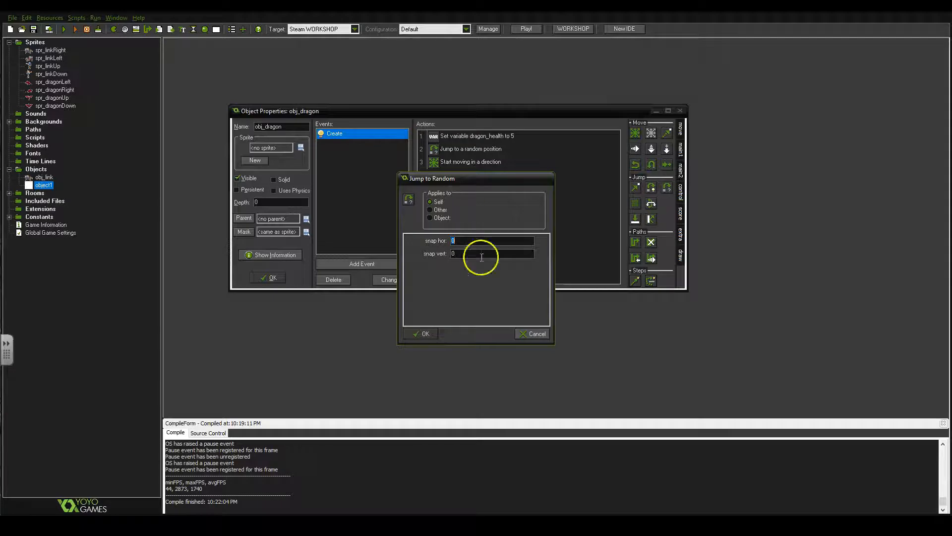
left_click(421, 335)
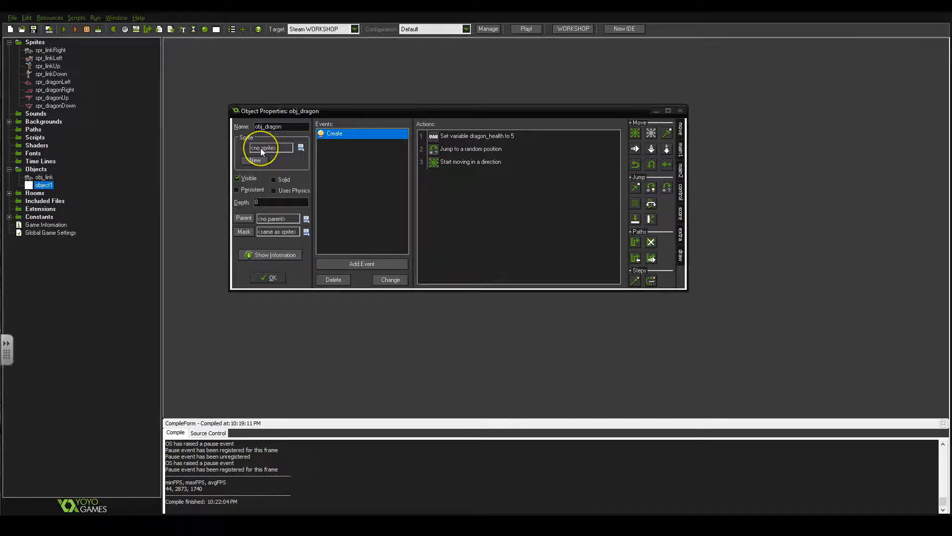
Assign the spr_dragonRight sprite to obj_dragon and save the object
left_click(303, 148)
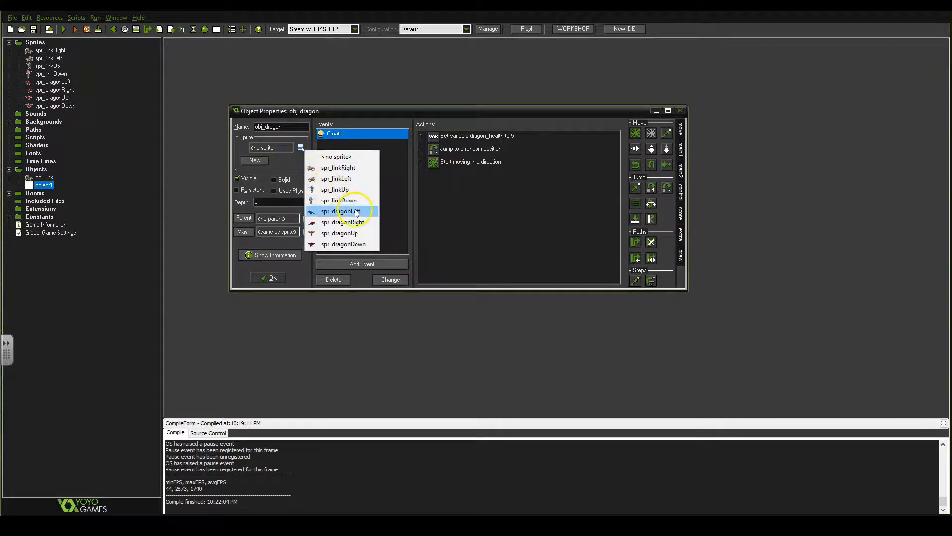
left_click(366, 222)
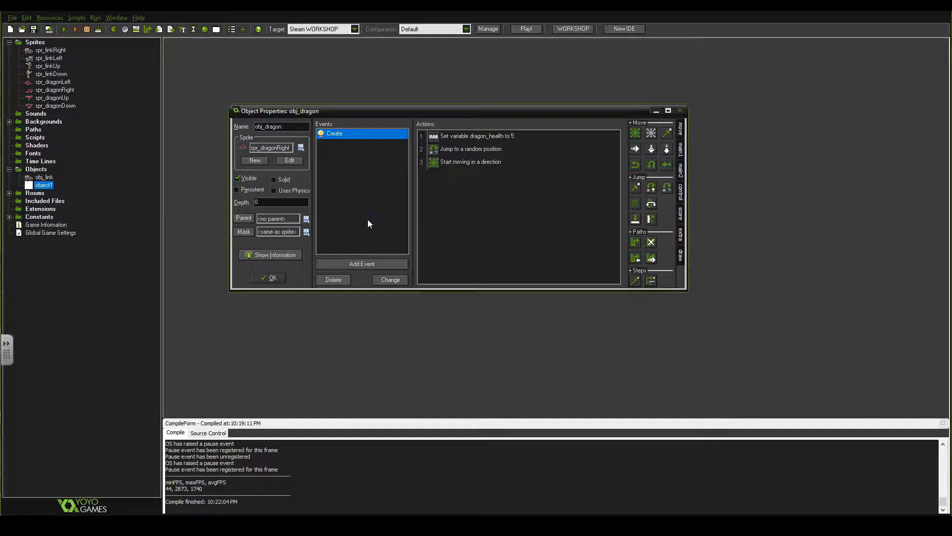
left_click(276, 277)
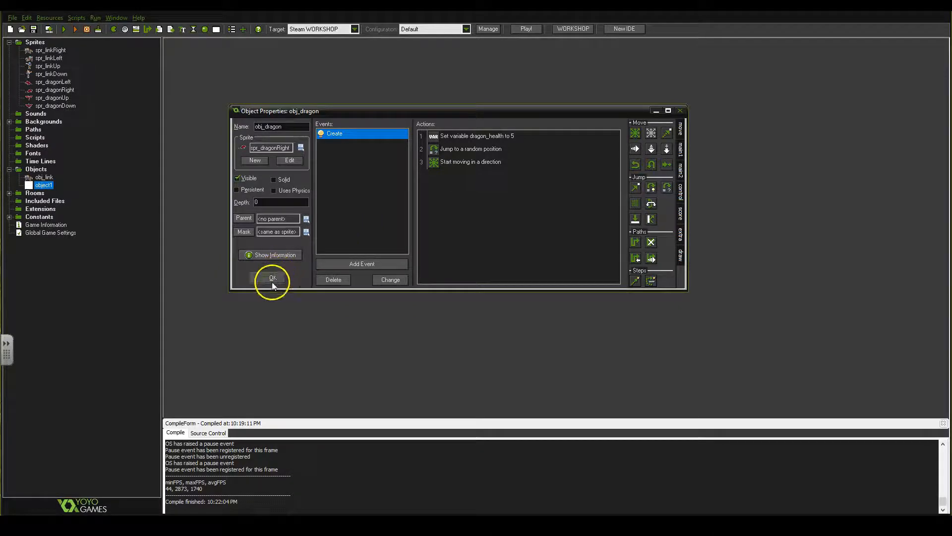
left_click(272, 278)
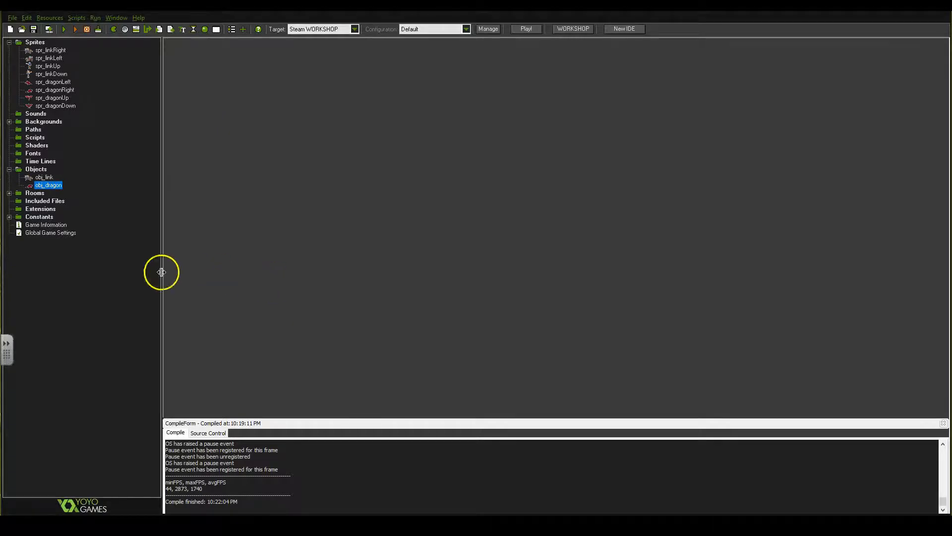
Create a new object named obj_hyruleMain_controller
left_click(9, 193)
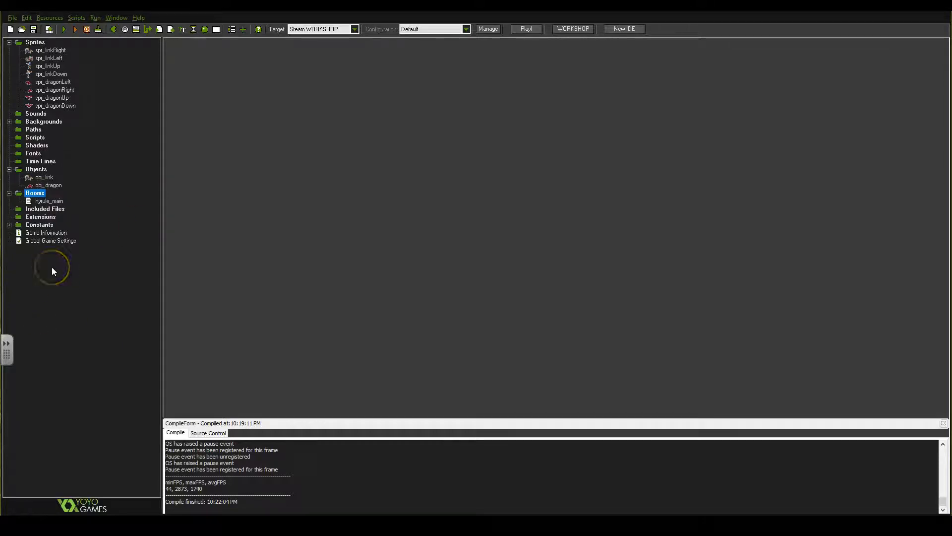
left_click(38, 170)
right_click(37, 173)
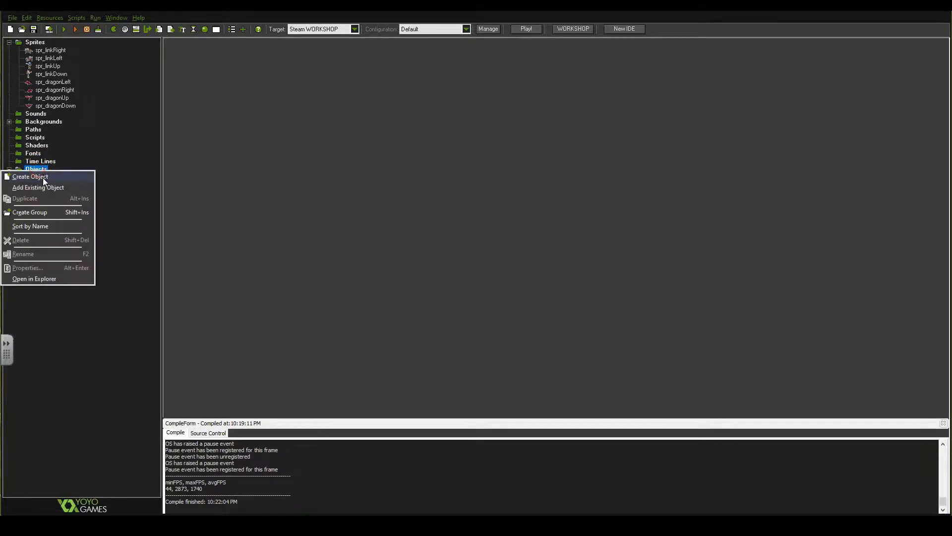
left_click(42, 178)
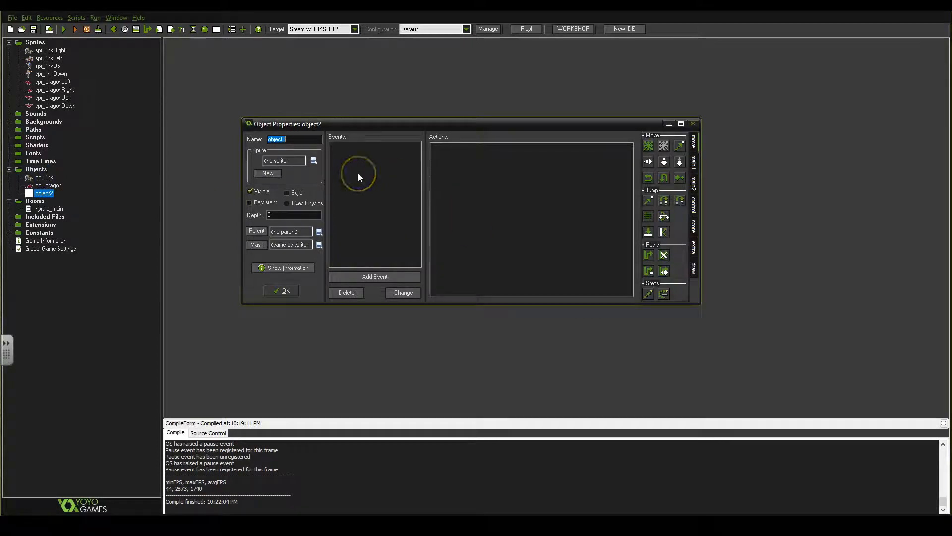
type("obj_hy")
key("BackSpace")
type("yruleMa")
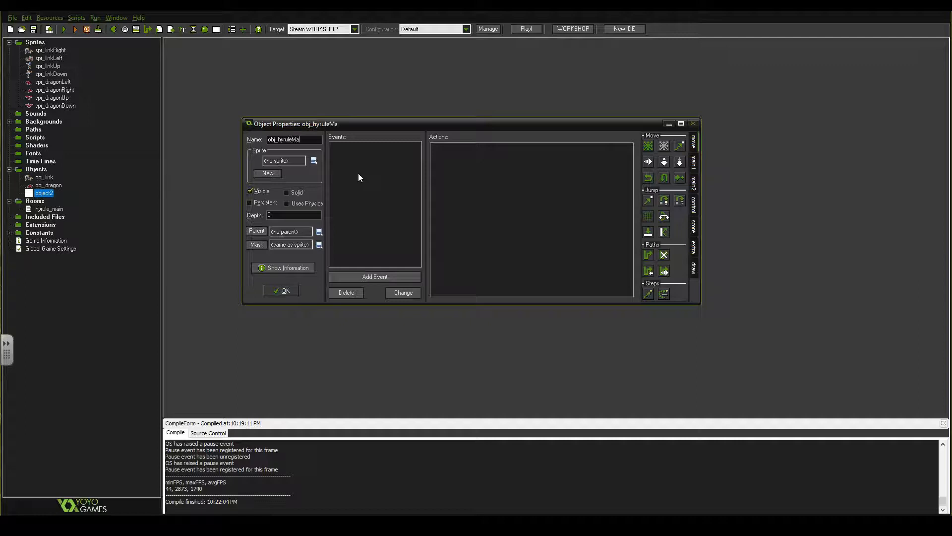
type("in_controller")
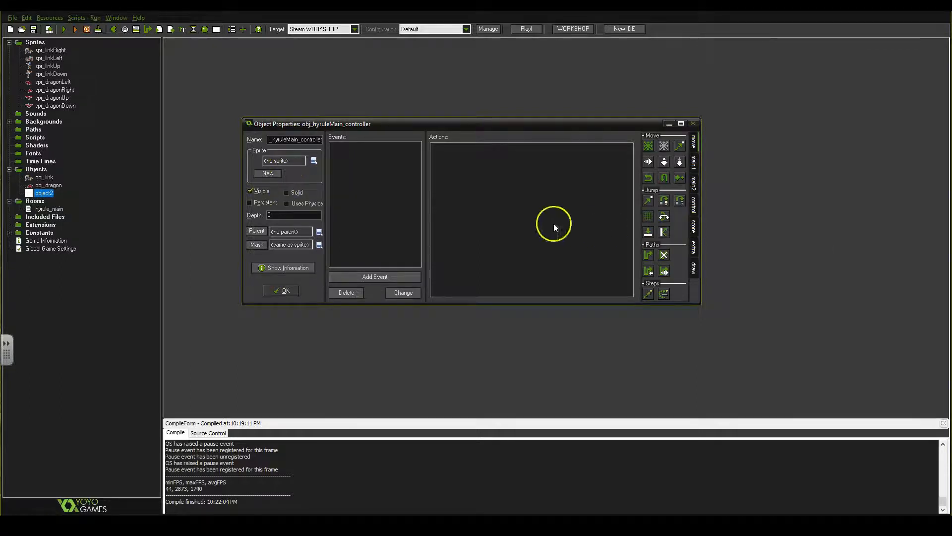
Add a normal Step event to the controller with a Test Chance action of 50 sides
left_click(388, 275)
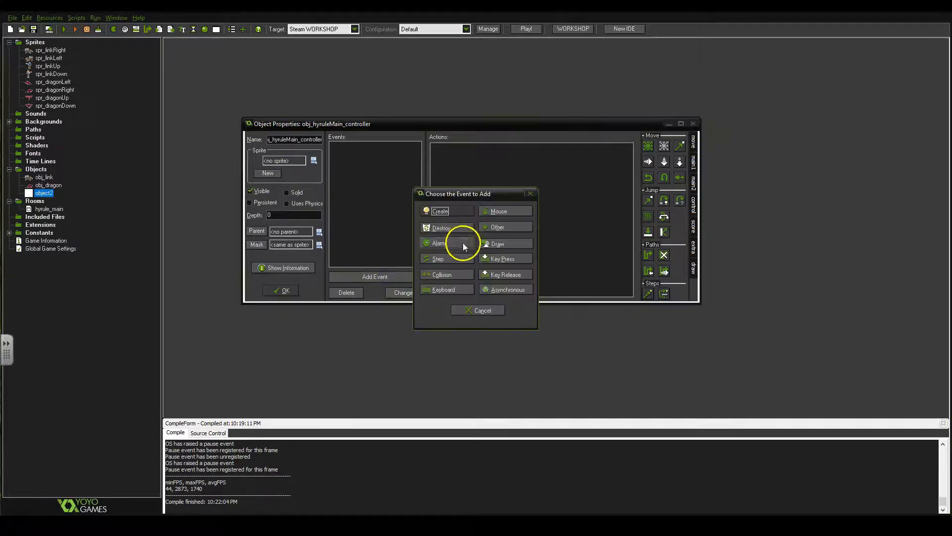
left_click(459, 259)
left_click(469, 261)
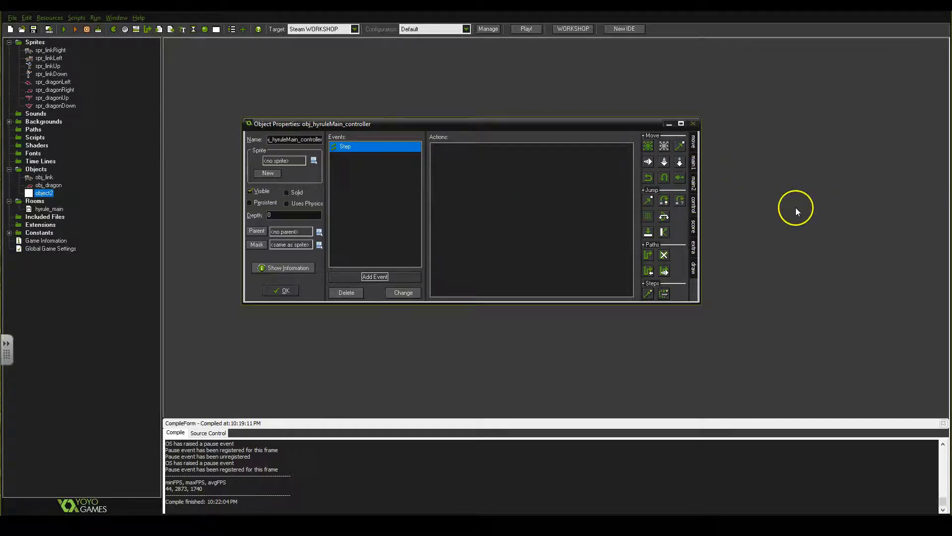
left_click(695, 210)
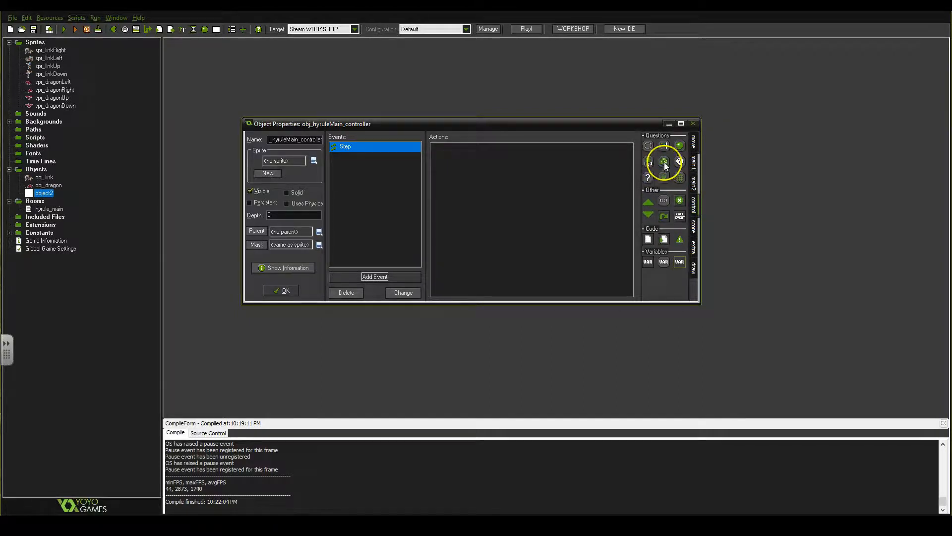
left_click_drag(664, 165, 460, 177)
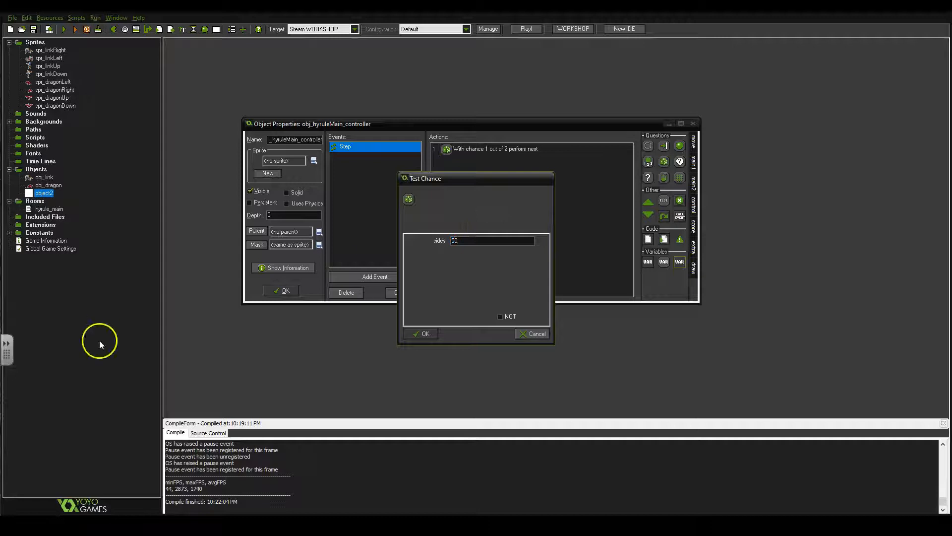
type("50")
left_click(432, 334)
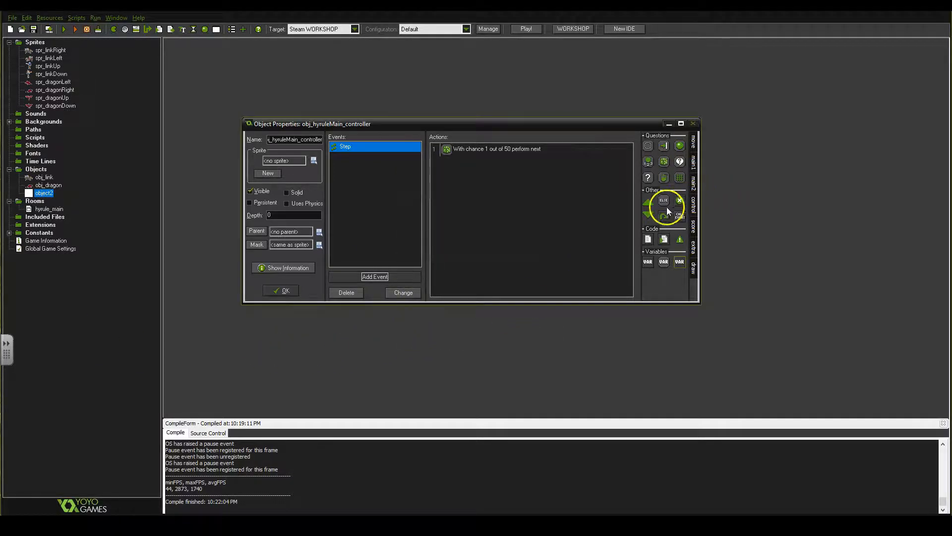
Add a block start and a block end beneath the chance test
left_click_drag(584, 204, 525, 200)
left_click_drag(652, 217, 529, 212)
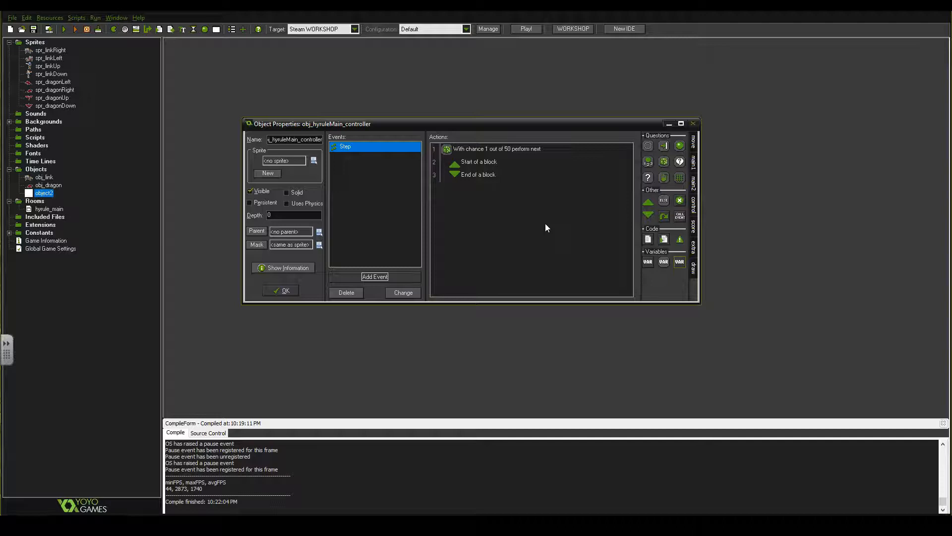
left_click(611, 210)
Add a Create Instance action for obj_dragon at x 0, y 0 inside the controller's chance block and save the controller
left_click(694, 164)
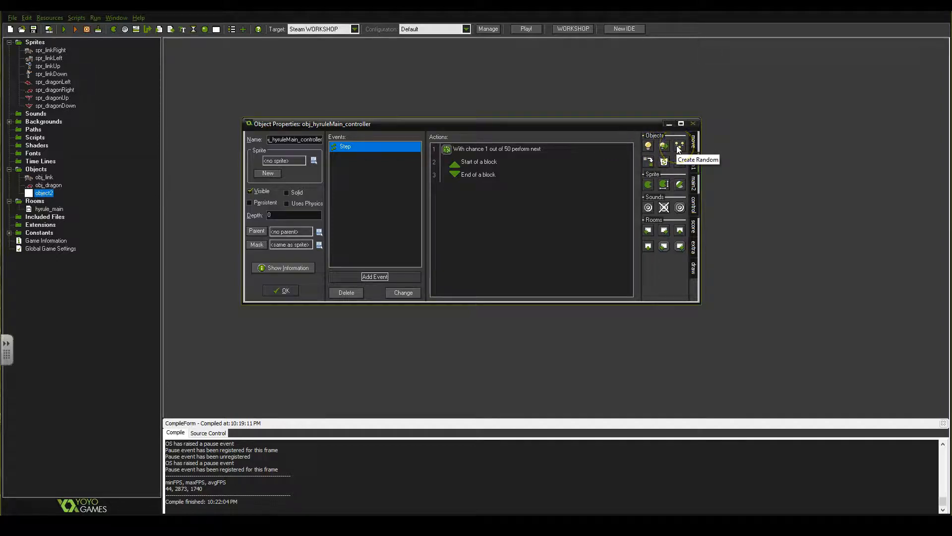
left_click_drag(502, 177, 490, 171)
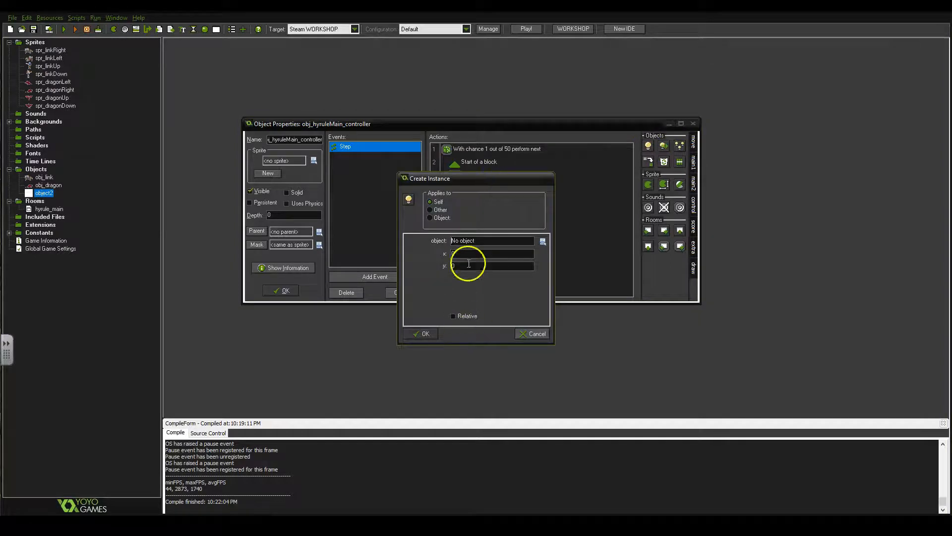
left_click(542, 241)
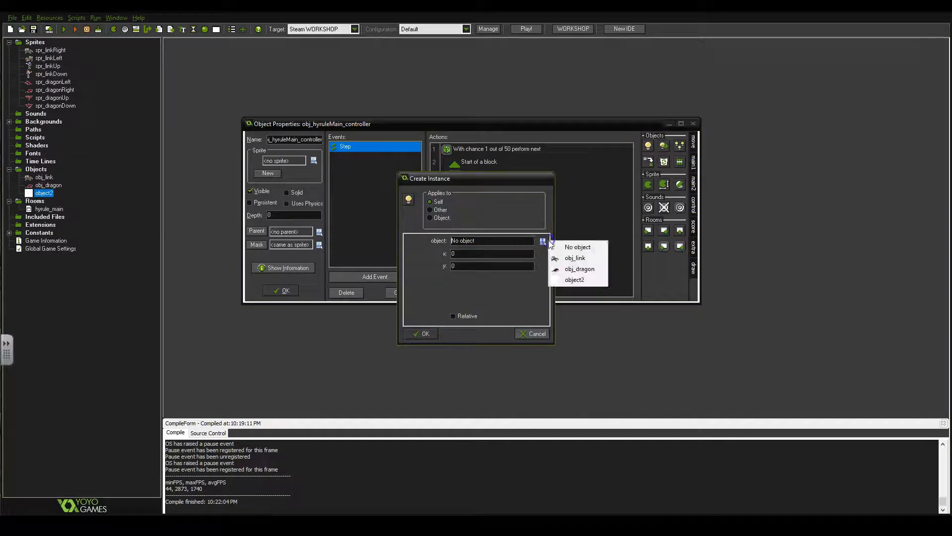
left_click(568, 270)
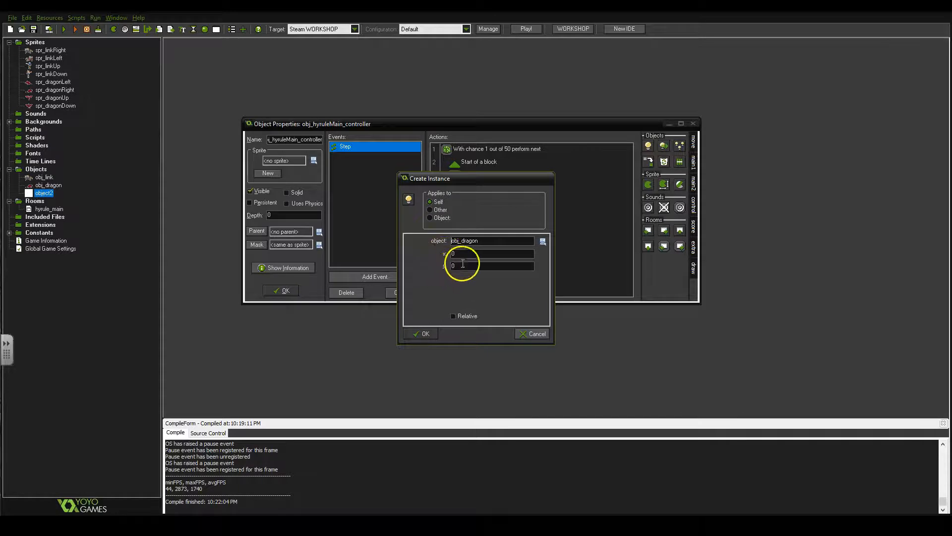
double_click(447, 267)
left_click(468, 276)
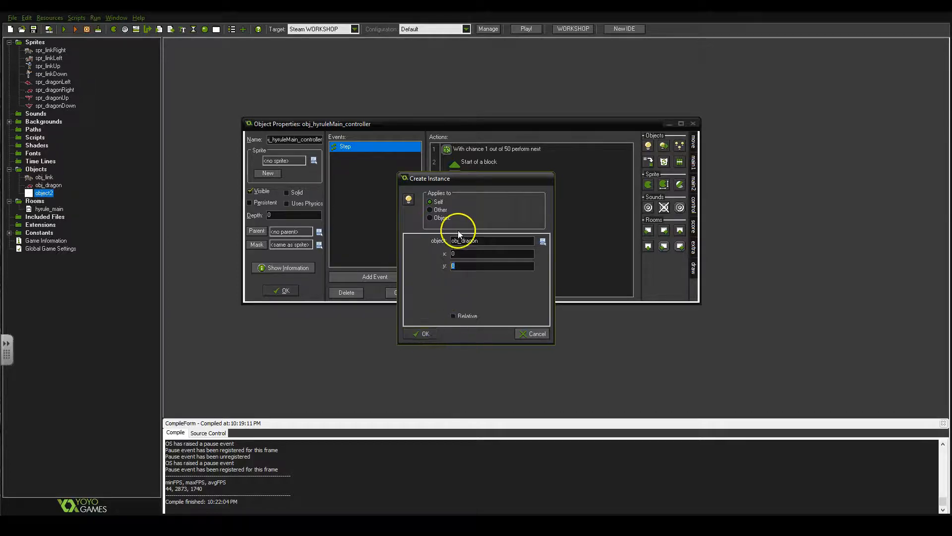
left_click(419, 334)
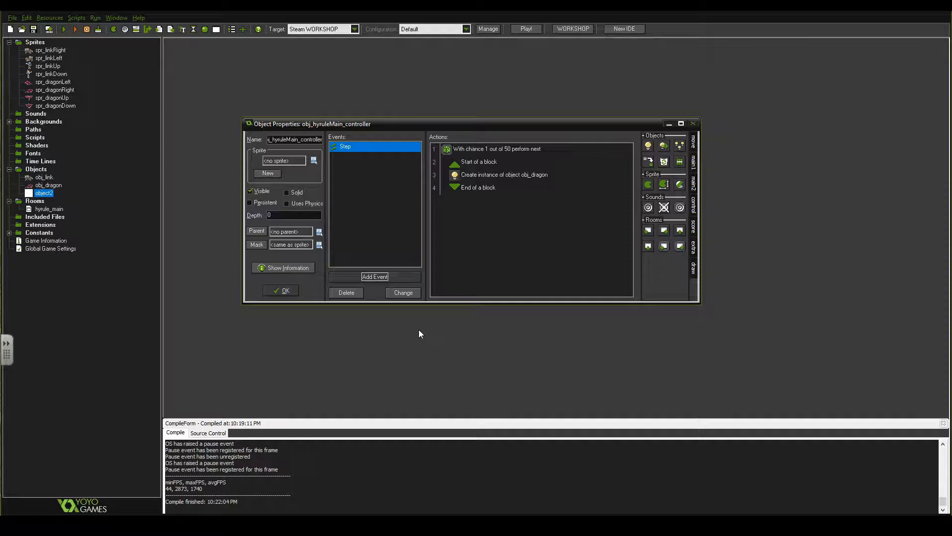
left_click(414, 327)
left_click(280, 290)
Place obj_hyruleMain_controller in the upper-right corner of the hyrule_main room and save the room
left_click(55, 209)
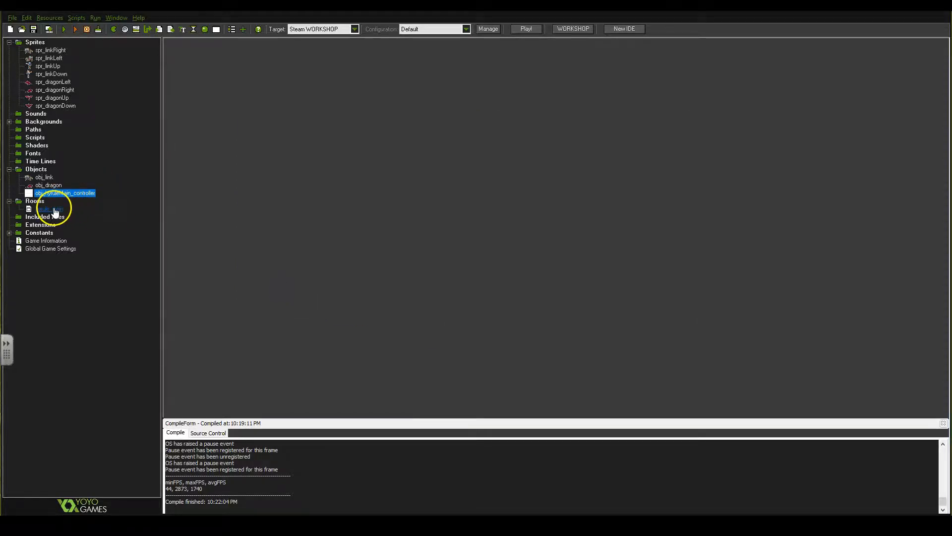
double_click(55, 209)
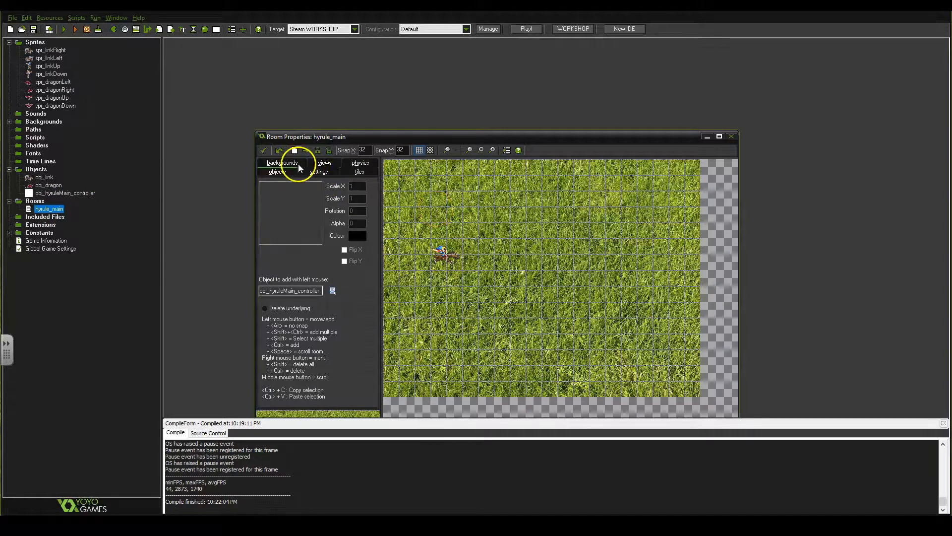
scroll(511, 231, "up", 5)
scroll(512, 234, "down", 9)
scroll(510, 234, "up", 2)
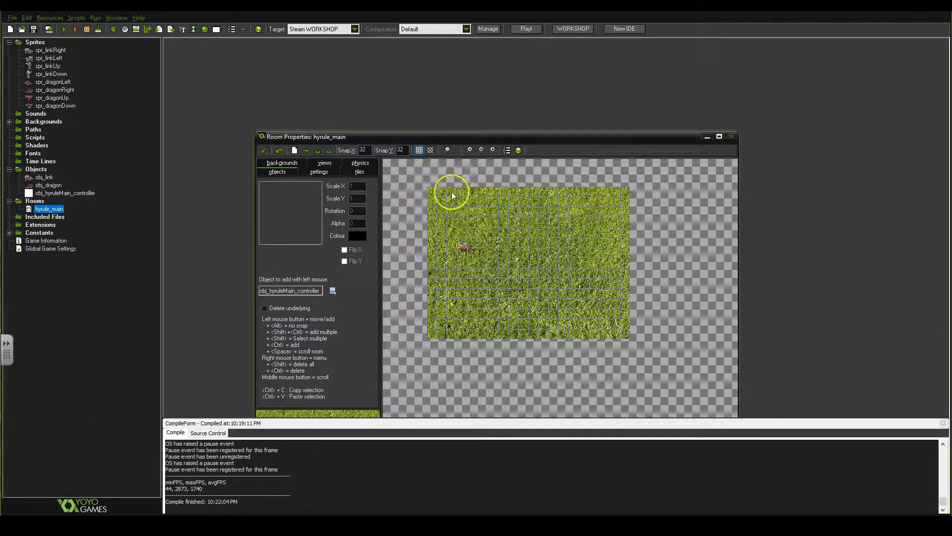
left_click(624, 193)
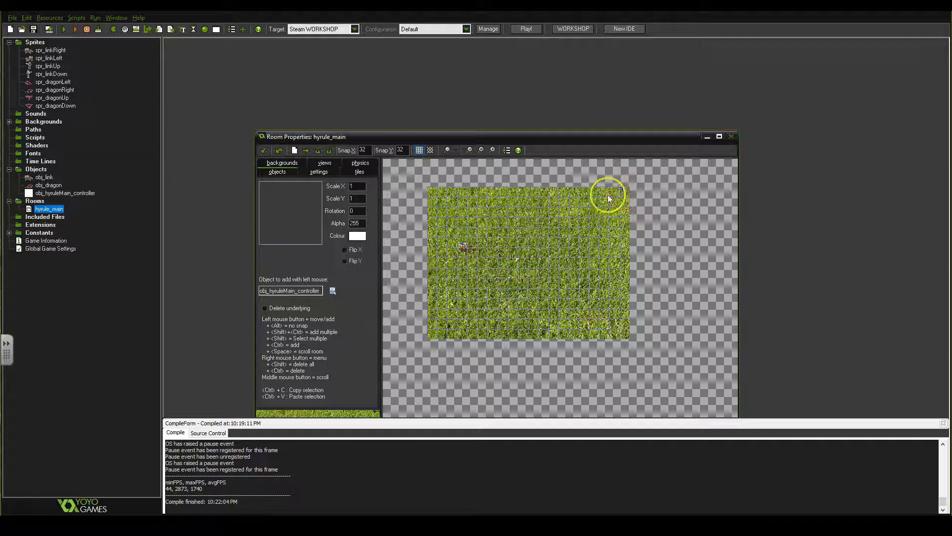
scroll(609, 198, "up", 1)
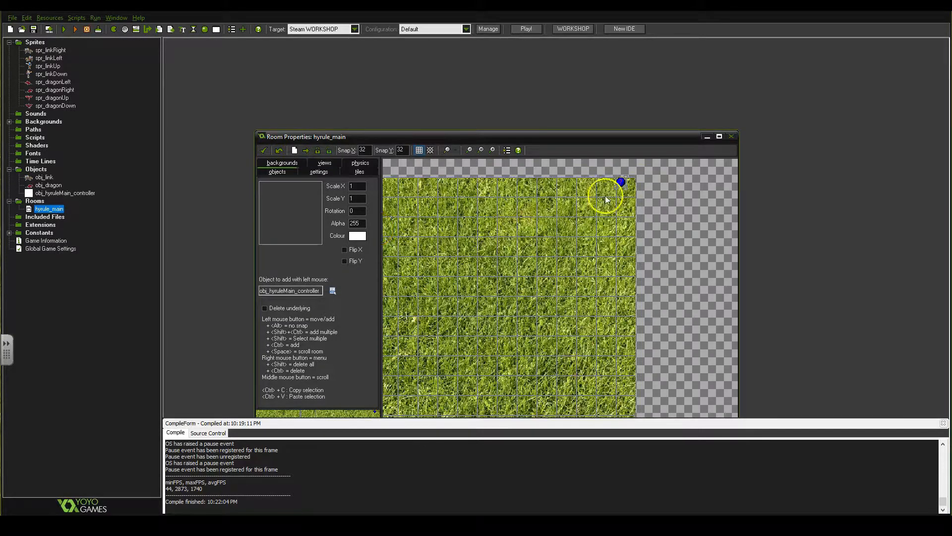
left_click(264, 150)
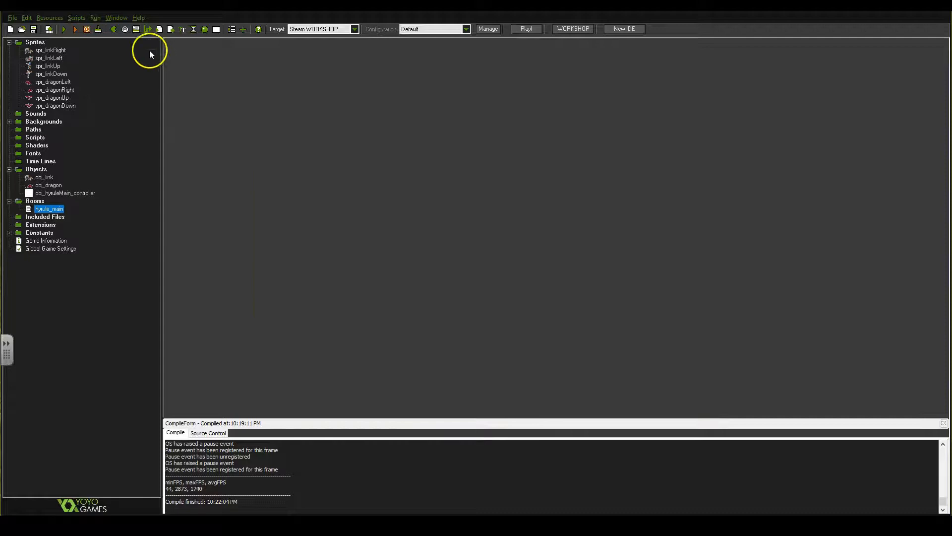
Run the game, walk Link around the field in all directions to test the dragon spawning, and close the game
left_click(64, 28)
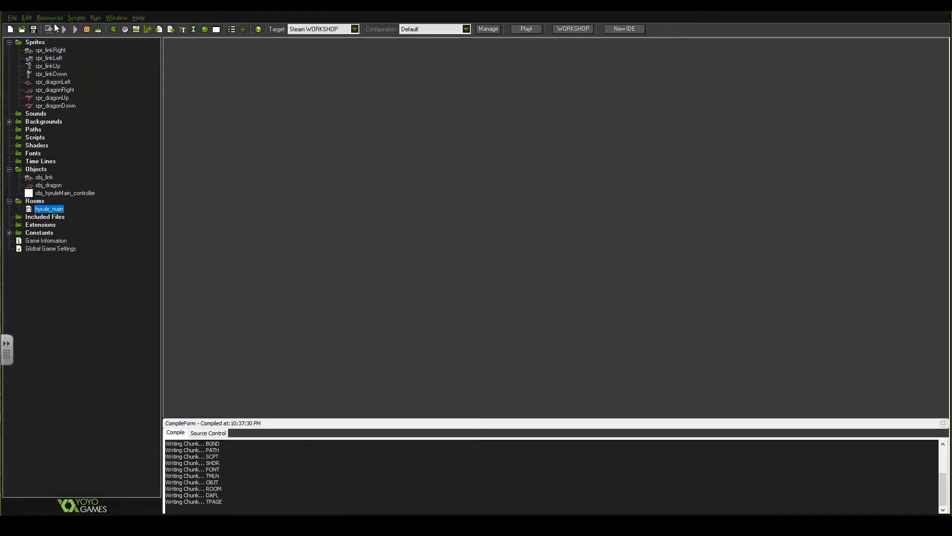
left_click(541, 163)
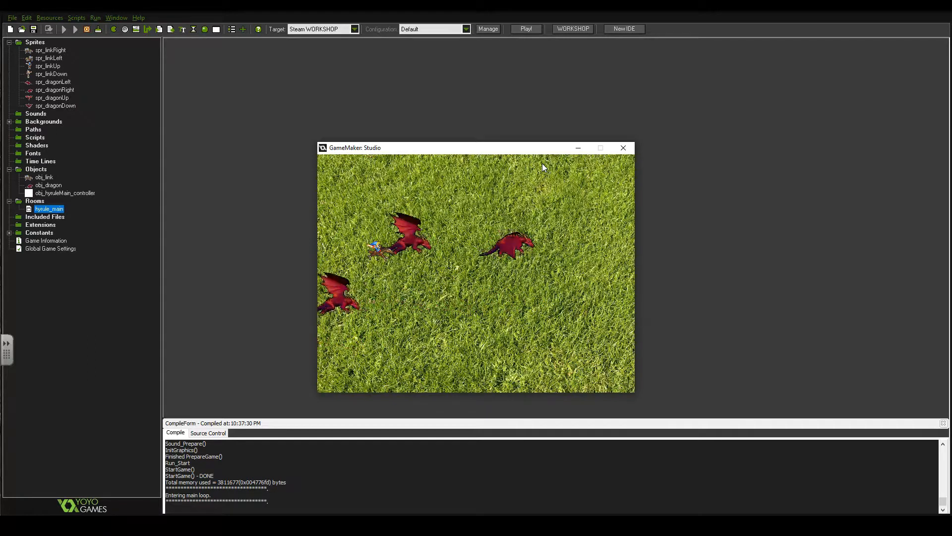
key("Down")
key("Left")
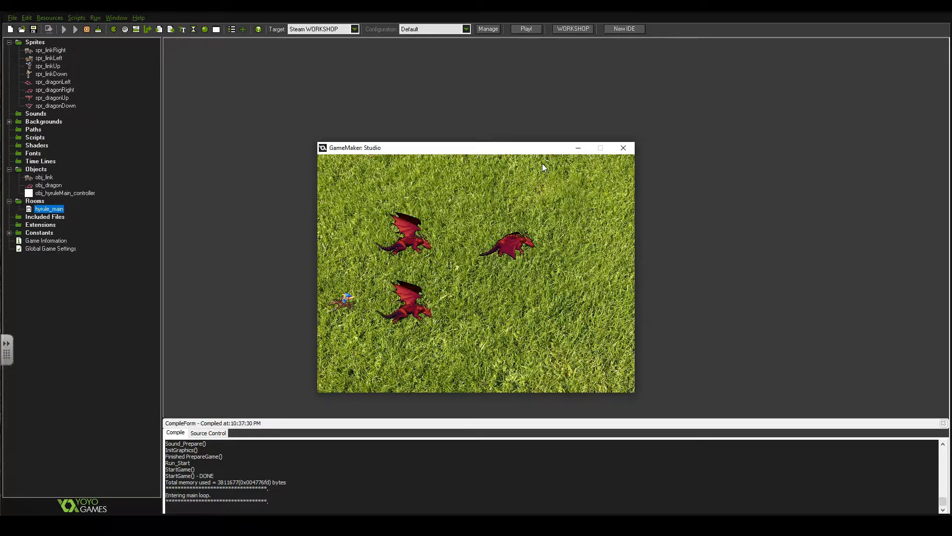
key("Down")
key("Right")
key("Right")
key("Up")
key("Left")
key("Down")
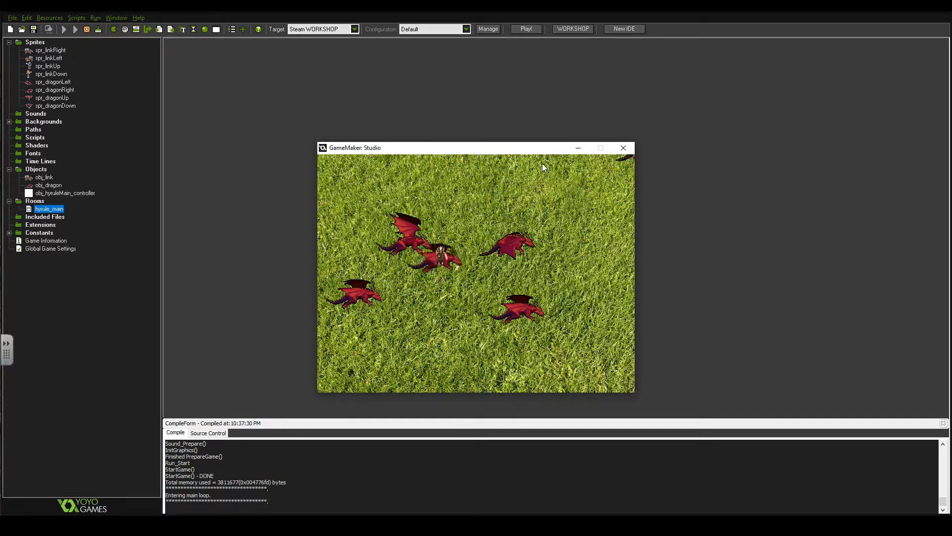
key("Left")
key("Up")
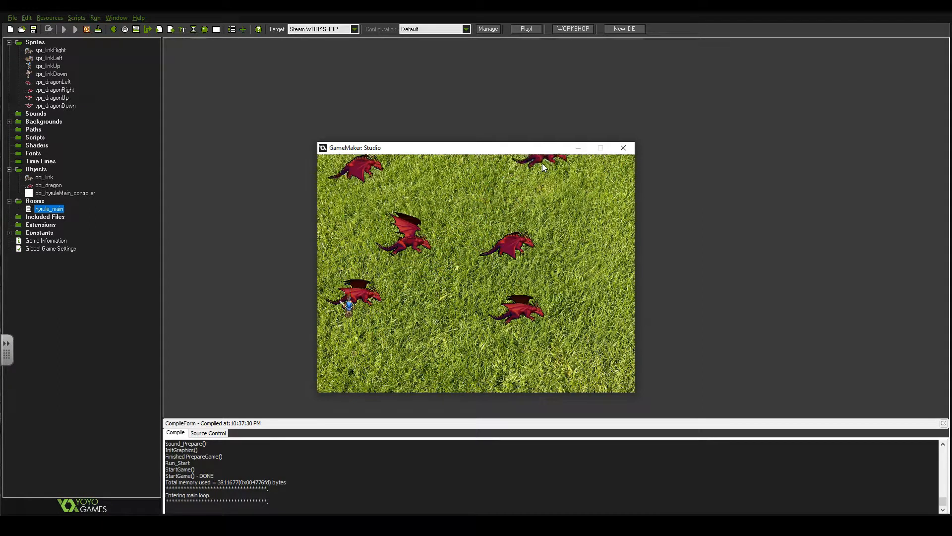
left_click(620, 147)
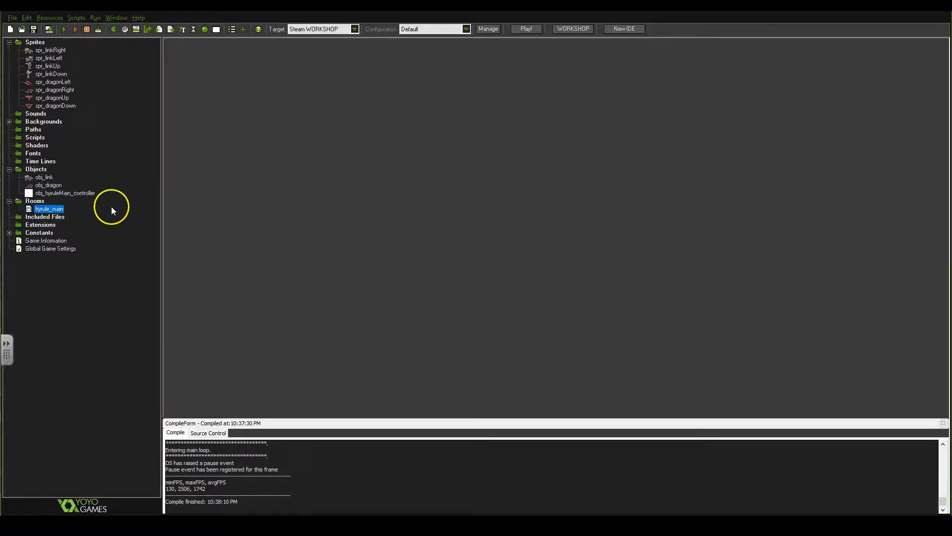
Add a code action with image_speed=.2 to obj_dragon's Create event and test the dragons' animation in the running game
double_click(49, 186)
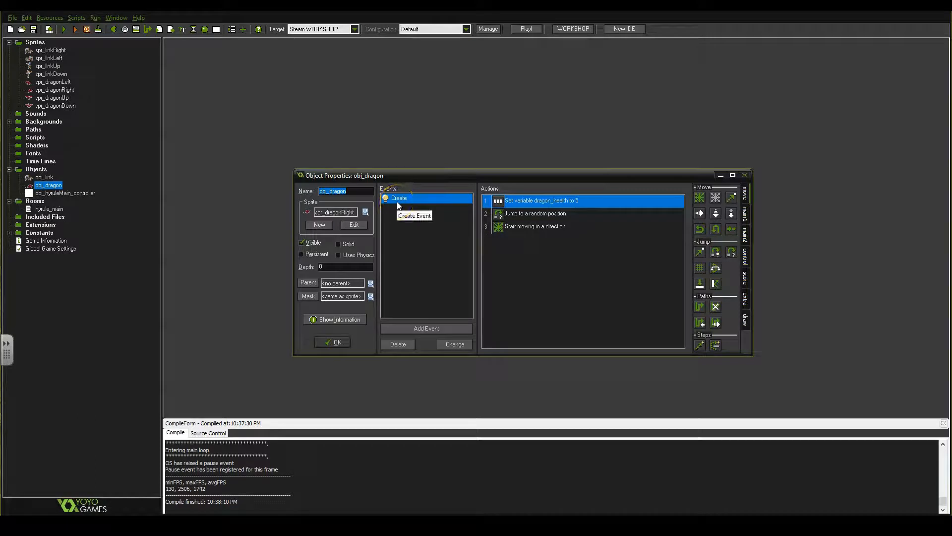
left_click(568, 206)
left_click(745, 238)
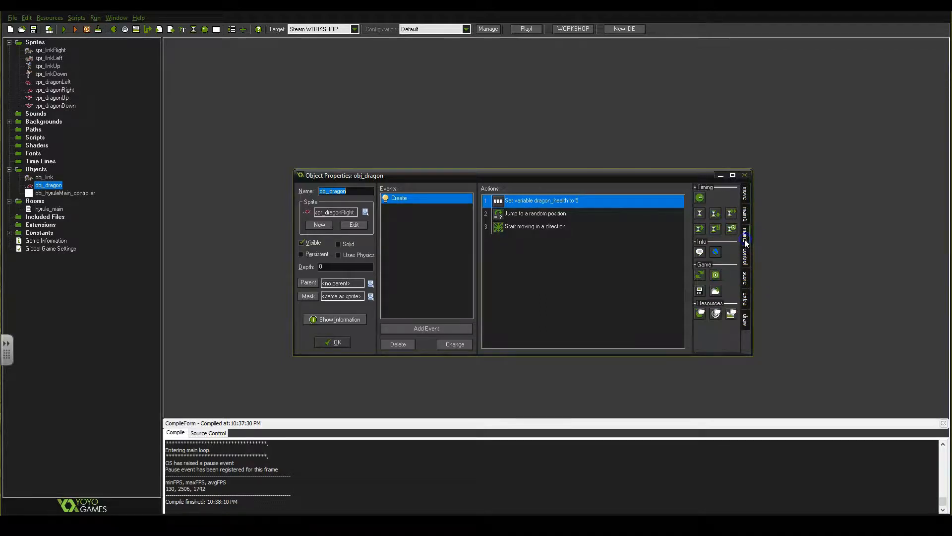
left_click(745, 254)
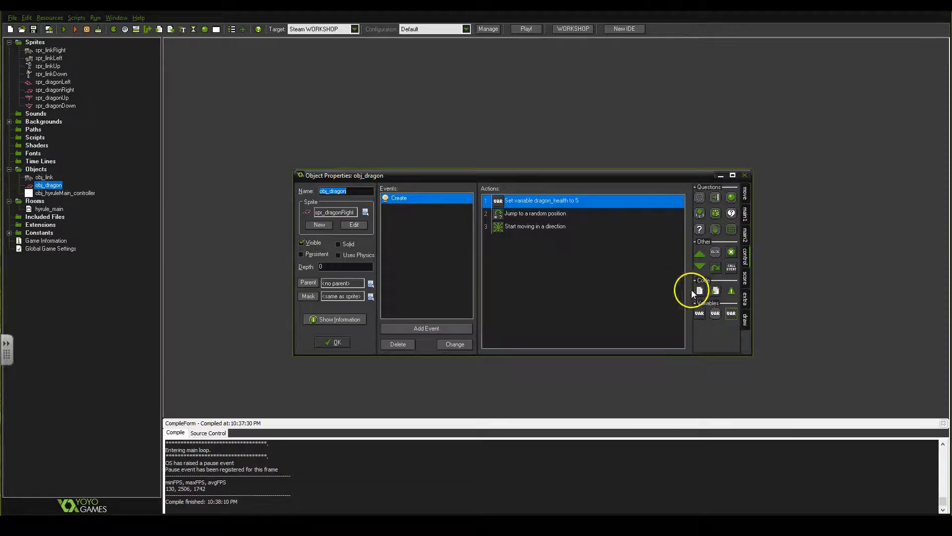
left_click_drag(704, 293, 617, 255)
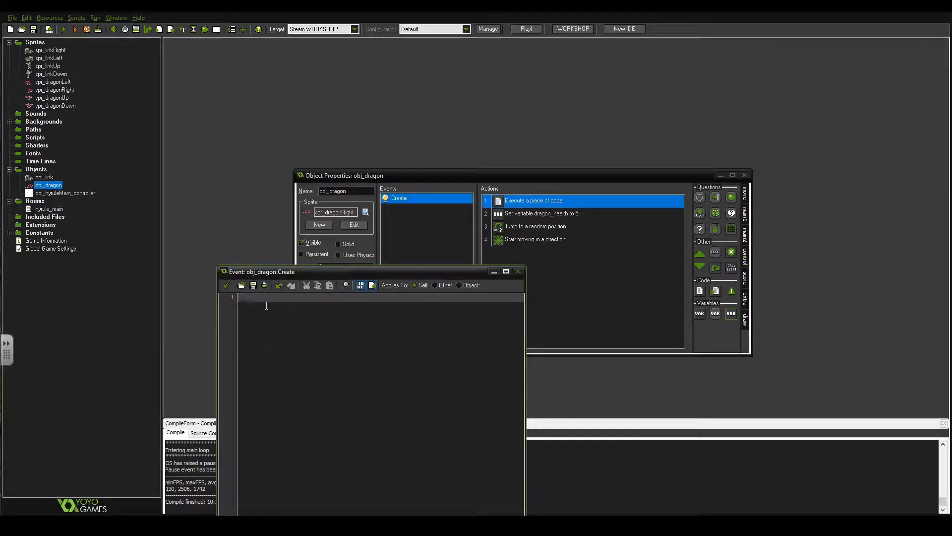
type("image")
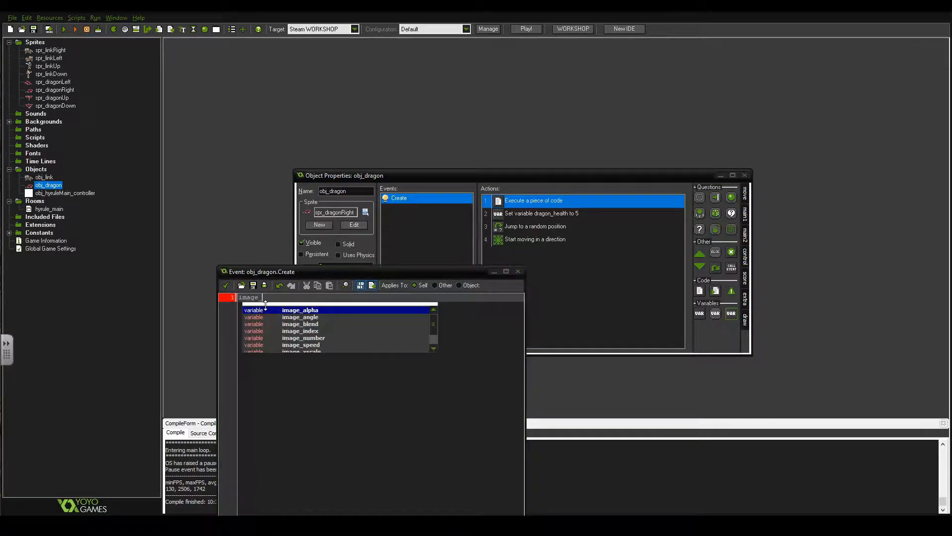
type("_speed=.")
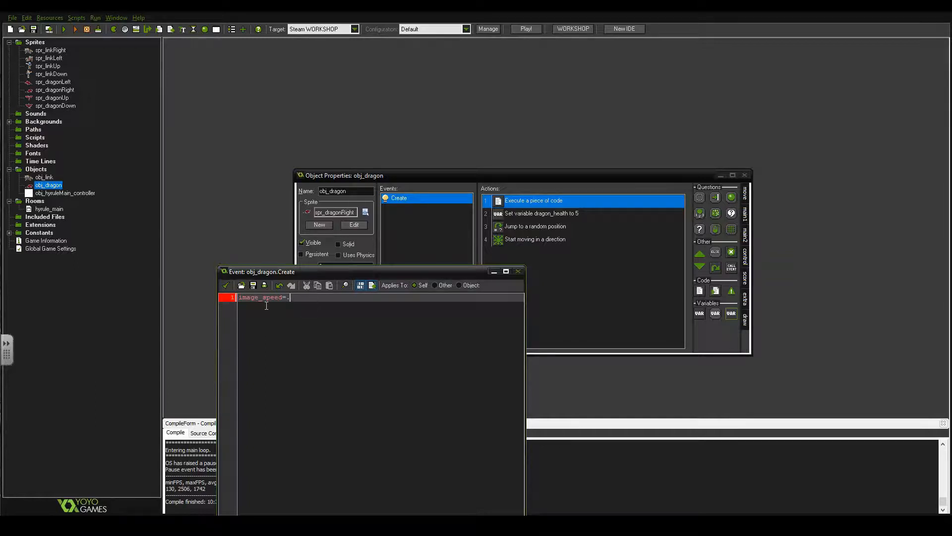
type("2")
left_click(226, 285)
left_click(333, 342)
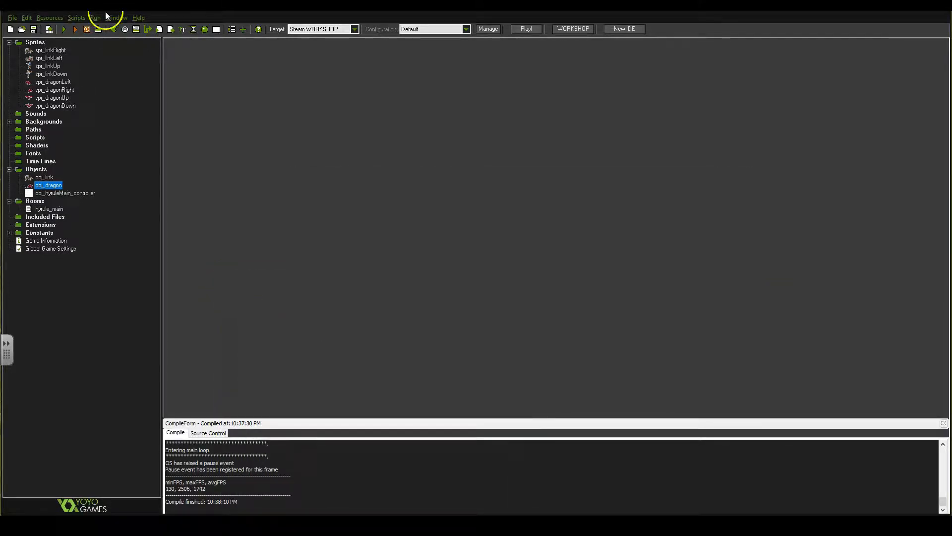
left_click(65, 30)
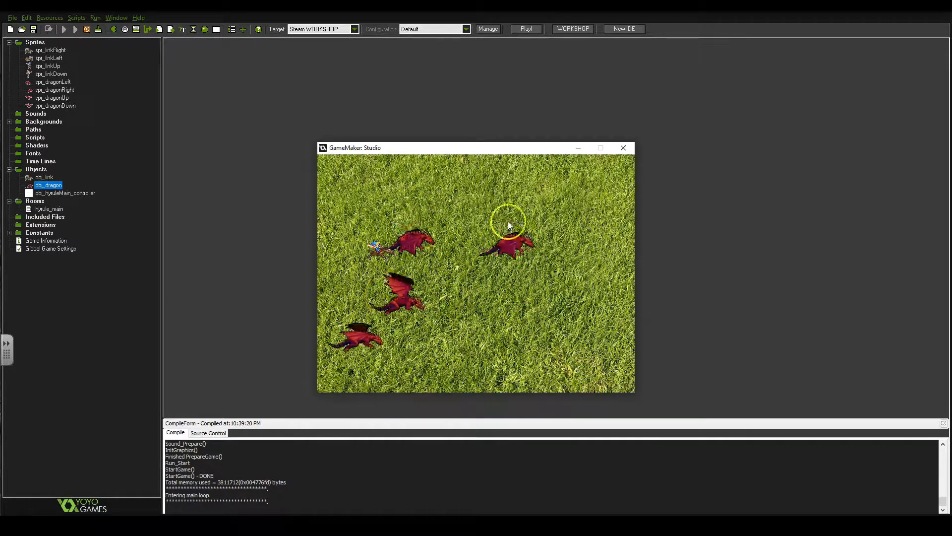
left_click(626, 149)
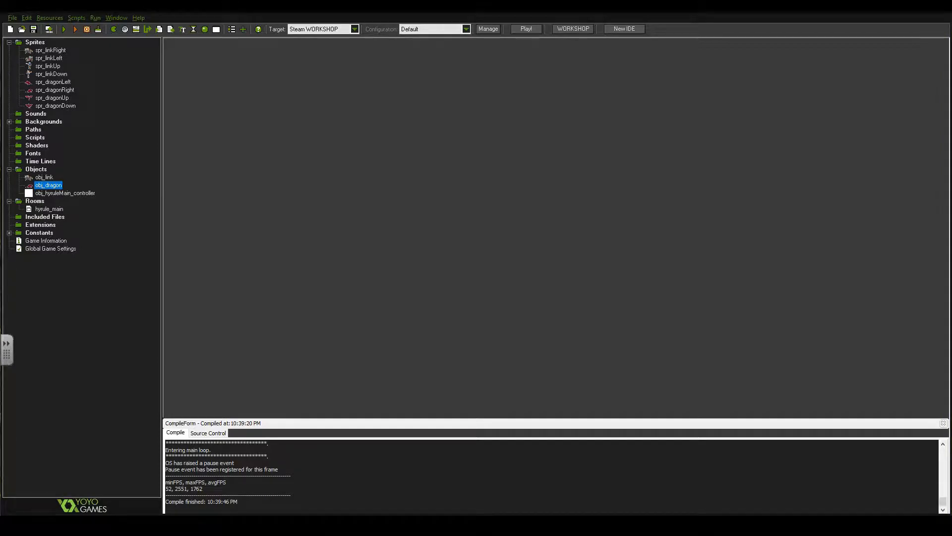
Add a normal Step event to obj_dragon
double_click(48, 185)
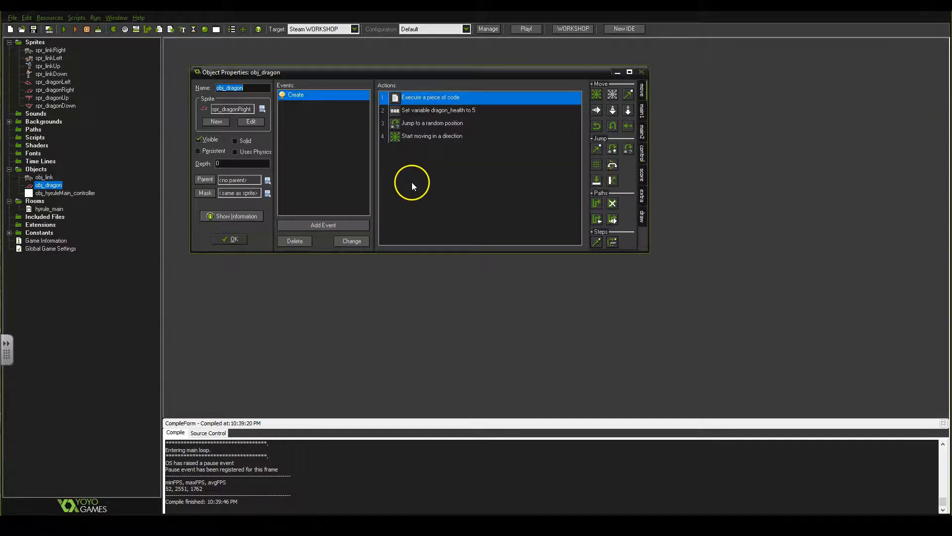
left_click(326, 227)
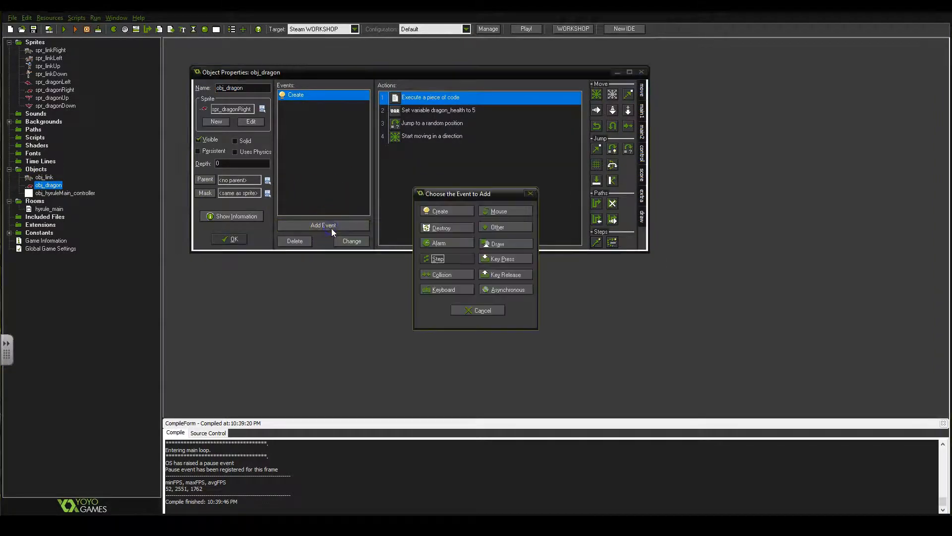
left_click(439, 257)
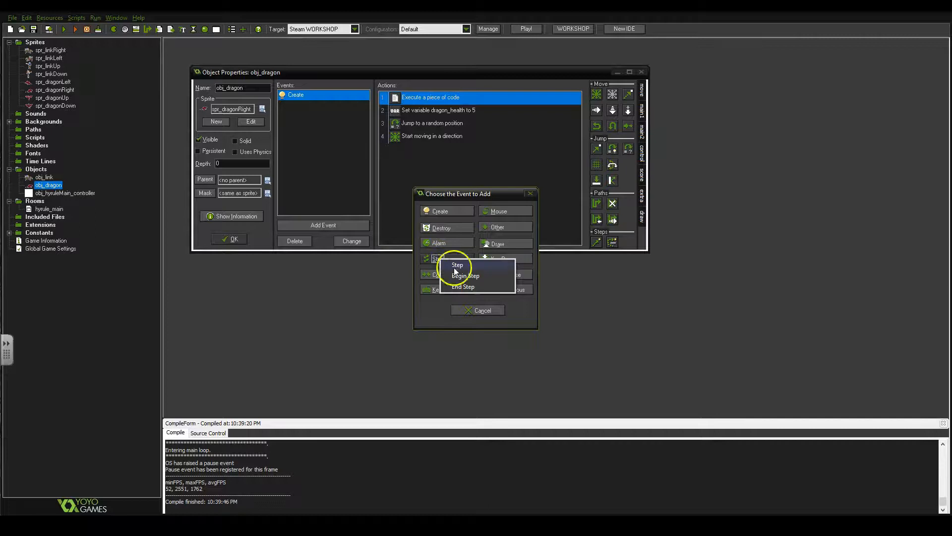
left_click(457, 265)
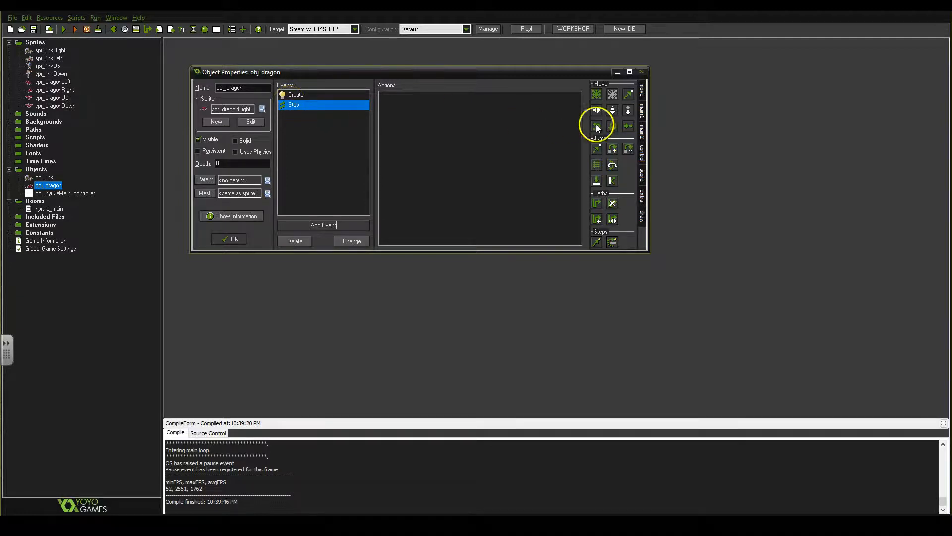
Add a Test Chance action with 200 sides to the Step event, followed by an empty start/end block
left_click(641, 109)
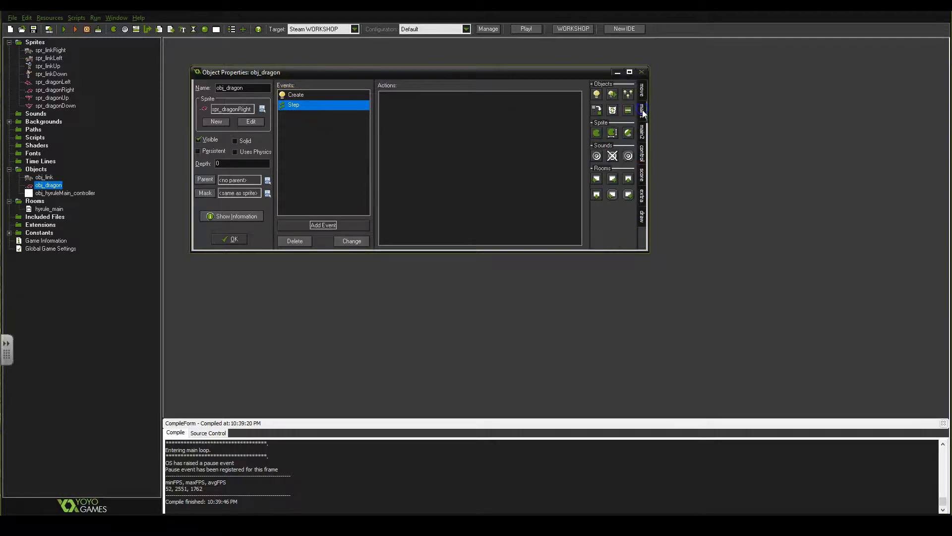
left_click(643, 151)
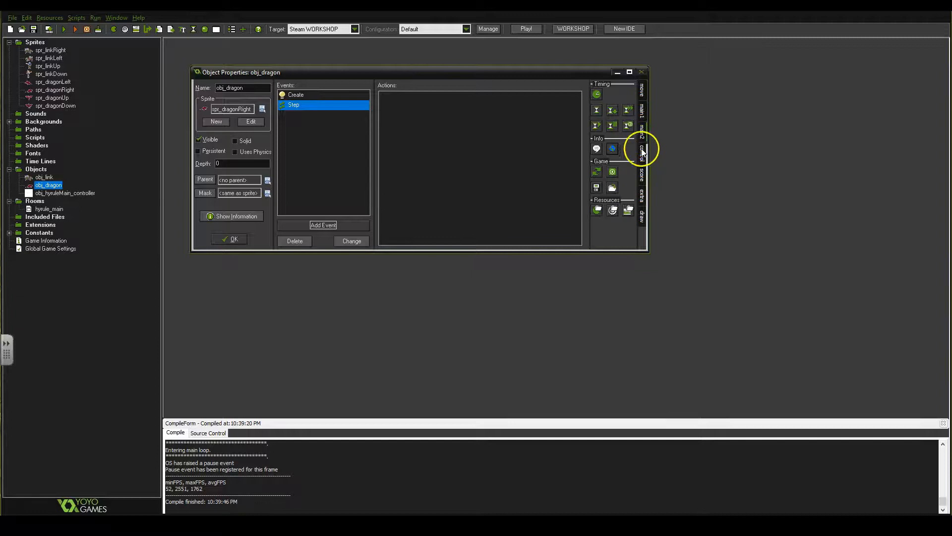
left_click_drag(612, 109, 498, 106)
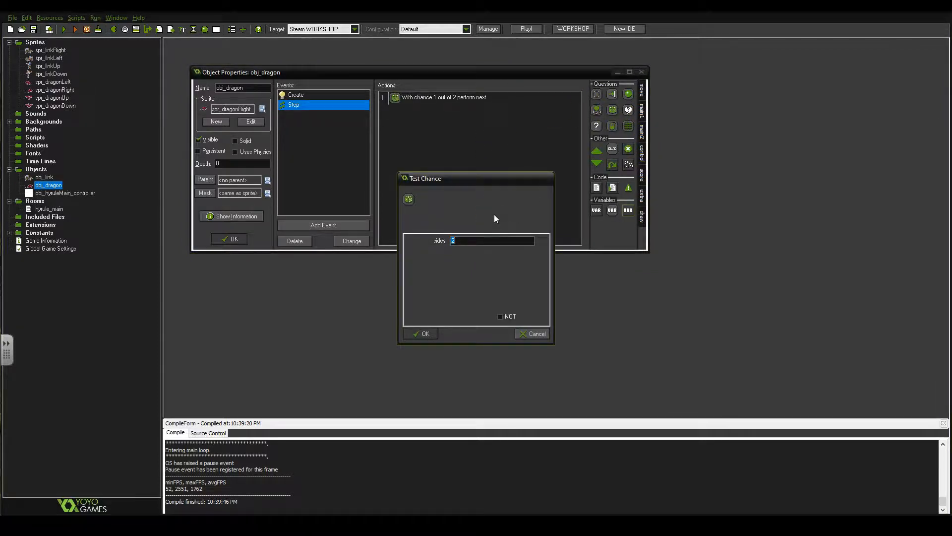
left_click(464, 241)
left_click_drag(467, 243, 436, 248)
type("2")
left_click(419, 335)
left_click_drag(597, 150, 486, 146)
left_click_drag(598, 163, 472, 167)
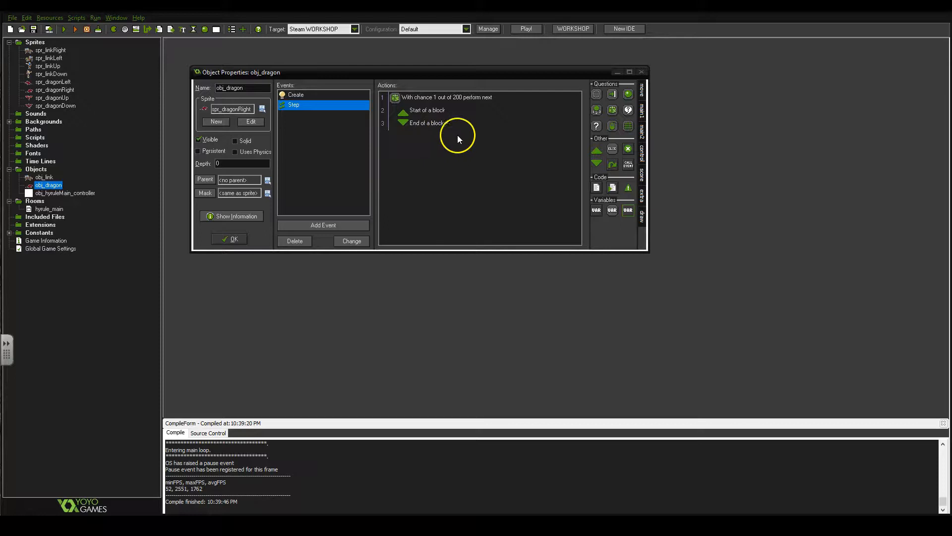
Inside the chance block, add a Move Fixed action with the left, up-left and down-left directions and a speed of 3
left_click(642, 90)
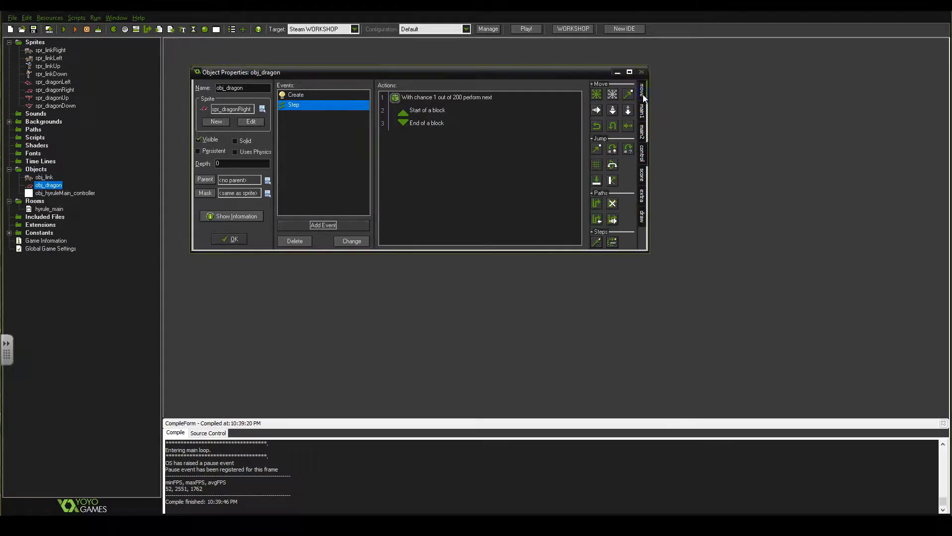
left_click_drag(595, 95, 436, 118)
left_click(457, 261)
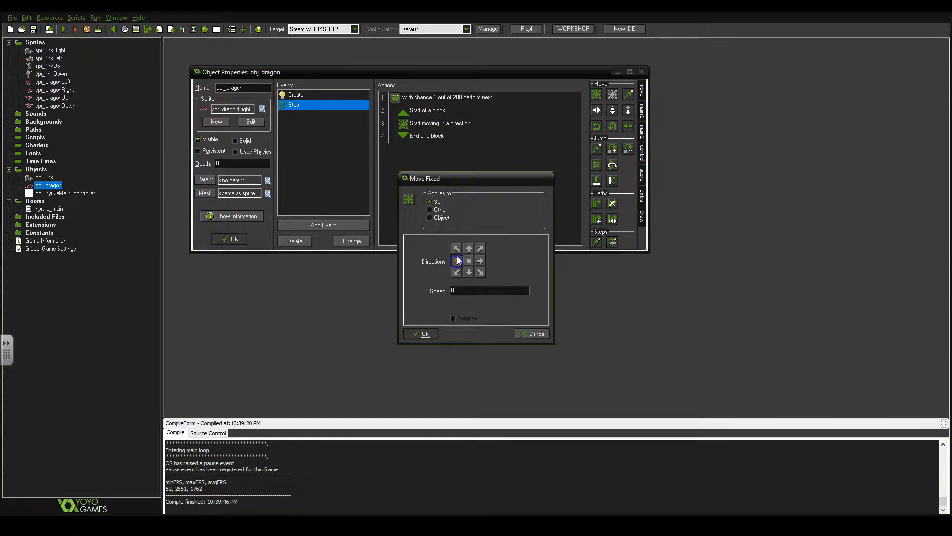
left_click(454, 248)
left_click(457, 275)
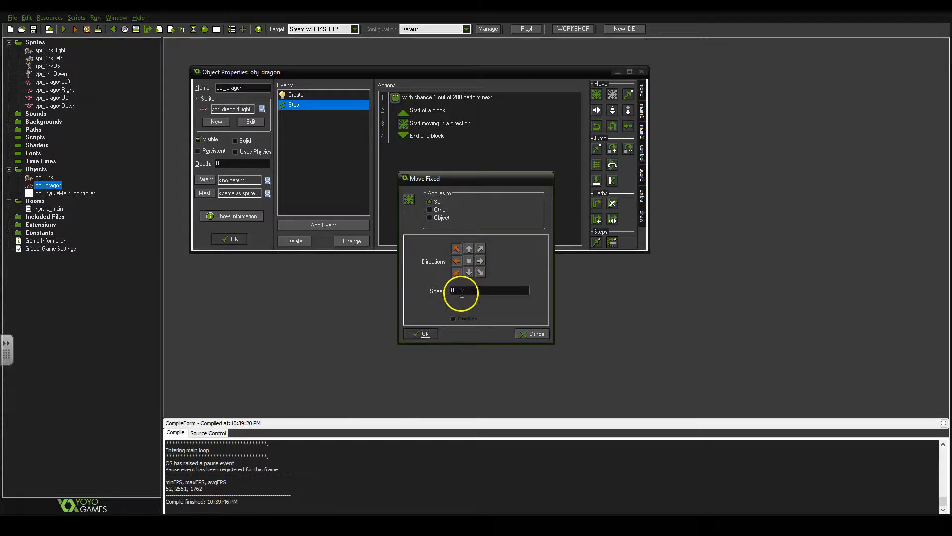
double_click(464, 291)
type("3")
left_click(428, 333)
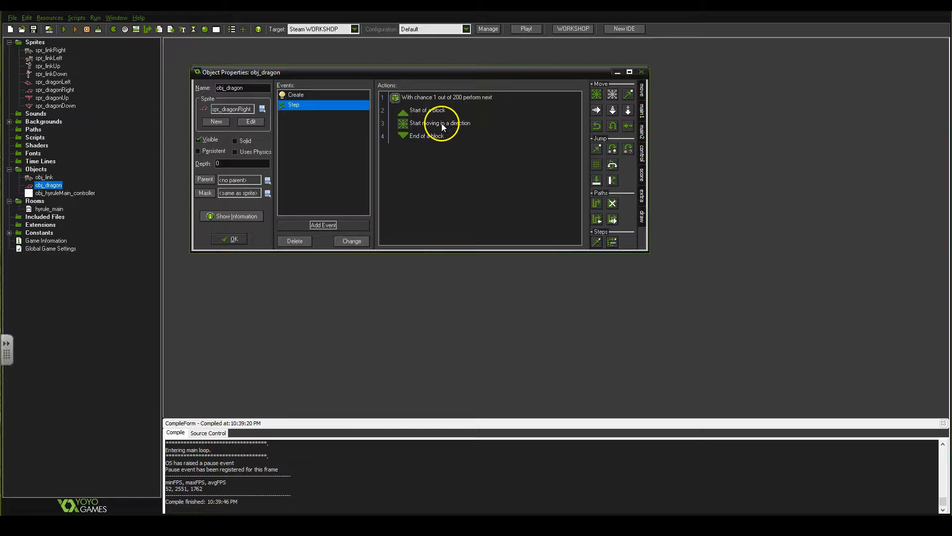
Add a Change Sprite action above the movement action in the block and choose spr_dragonLeft as its sprite
mouse_move(410, 125)
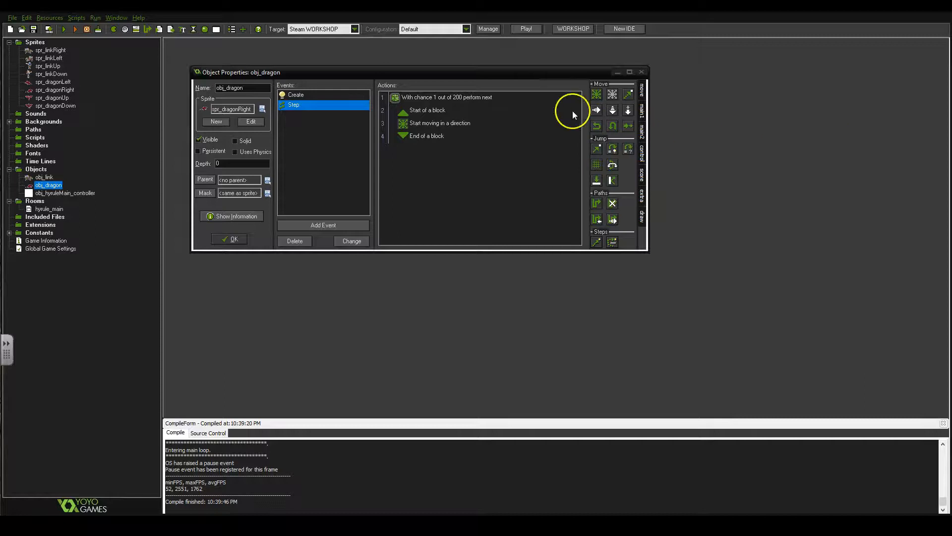
left_click(642, 95)
left_click(641, 110)
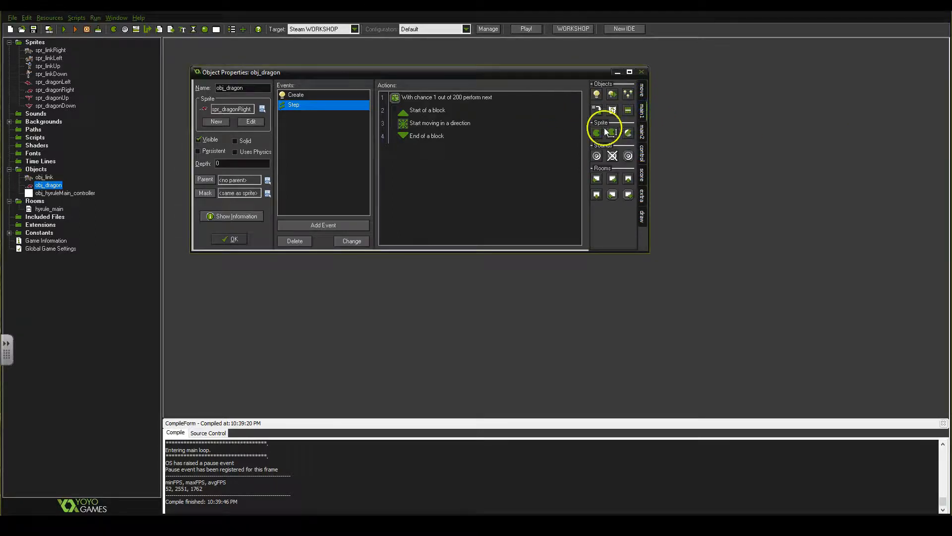
left_click_drag(596, 132, 534, 138)
left_click_drag(457, 123, 449, 121)
left_click(544, 240)
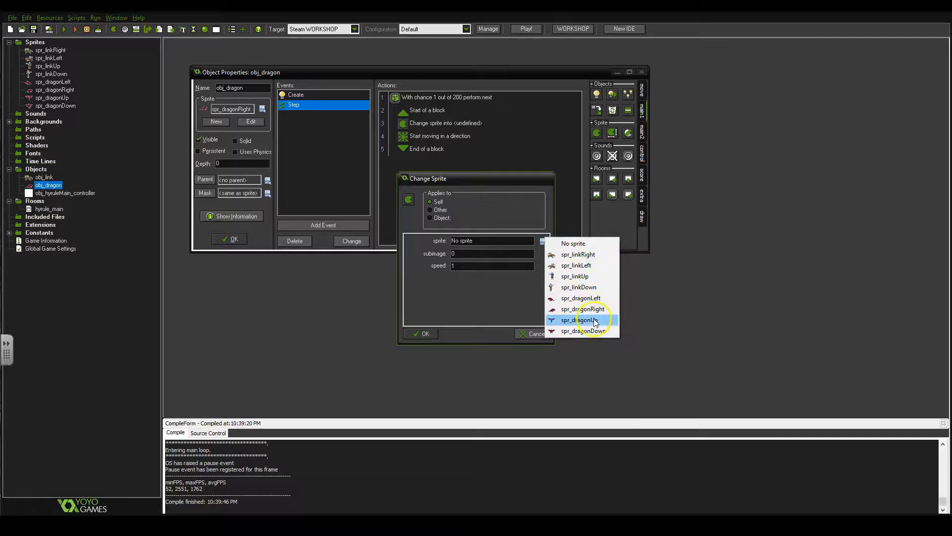
left_click(590, 298)
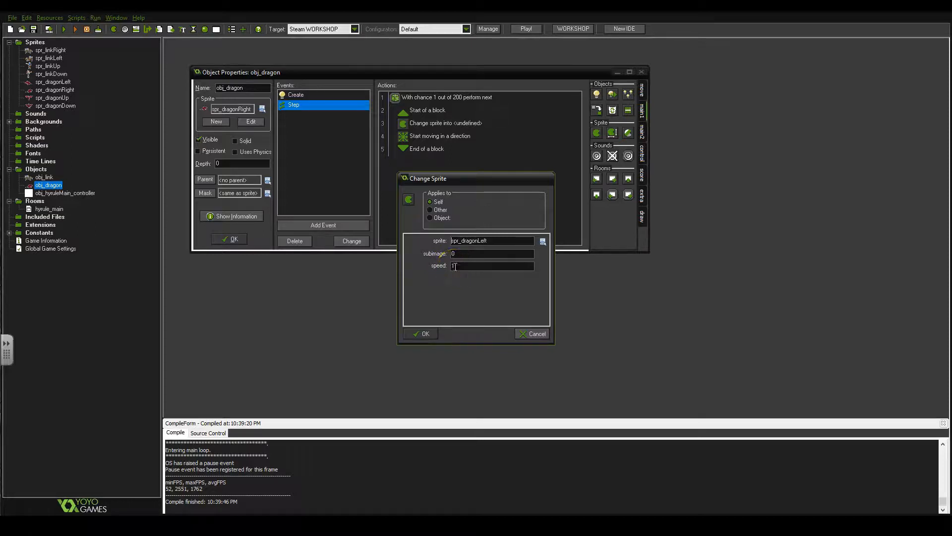
left_click_drag(461, 266, 424, 273)
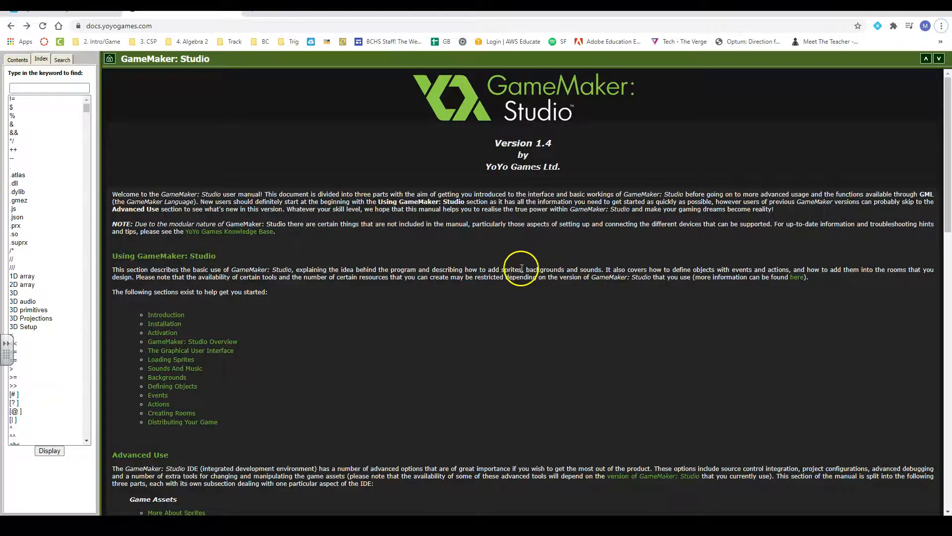
Search the GameMaker: Studio online manual in the browser for "random"
left_click(36, 89)
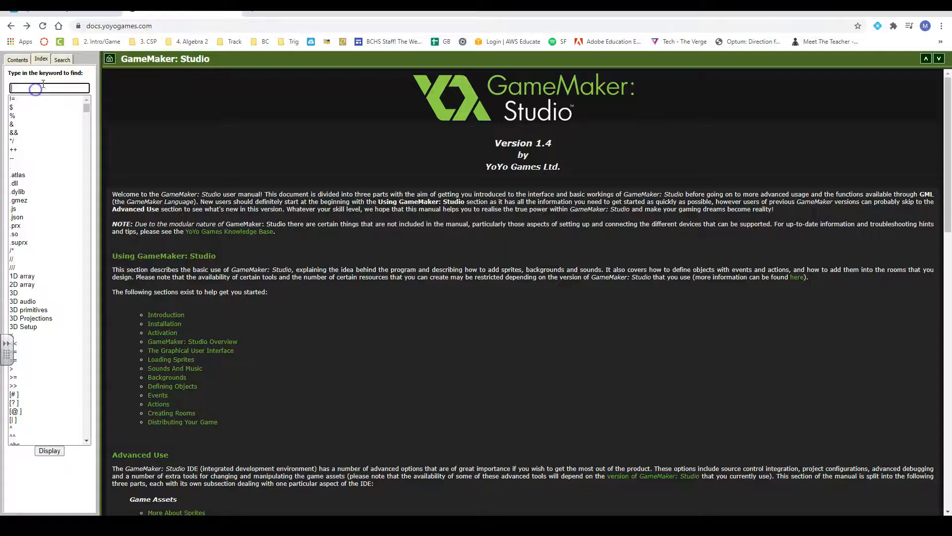
left_click(59, 59)
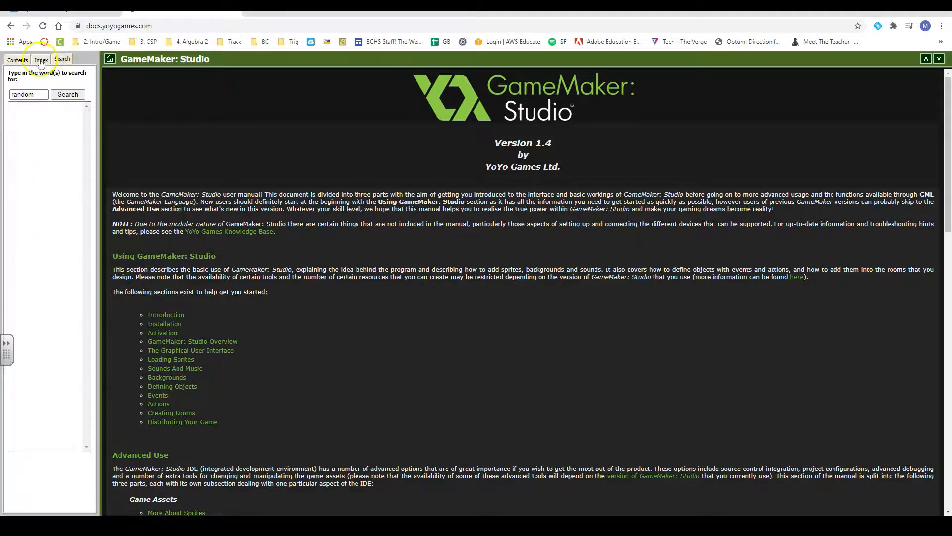
left_click(18, 59)
left_click(37, 60)
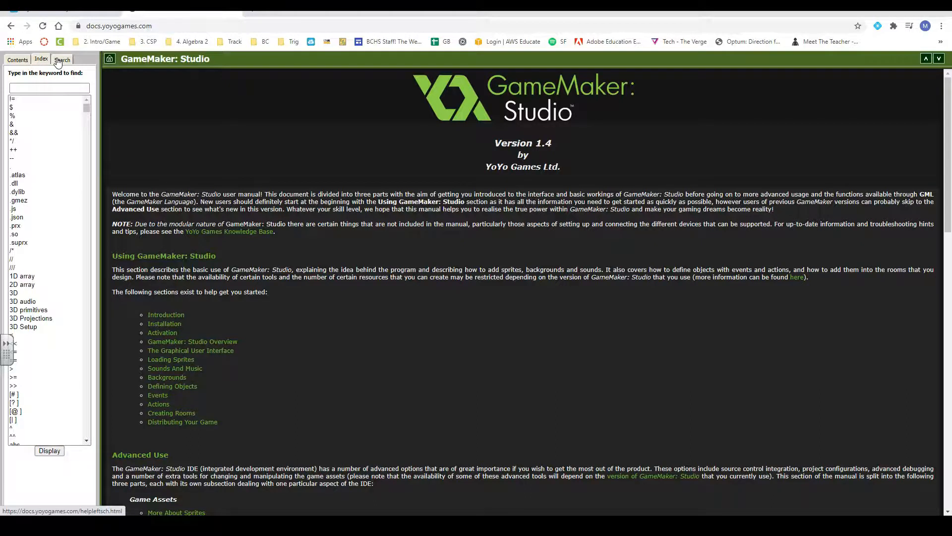
left_click(59, 59)
left_click_drag(36, 95, 8, 97)
left_click(68, 94)
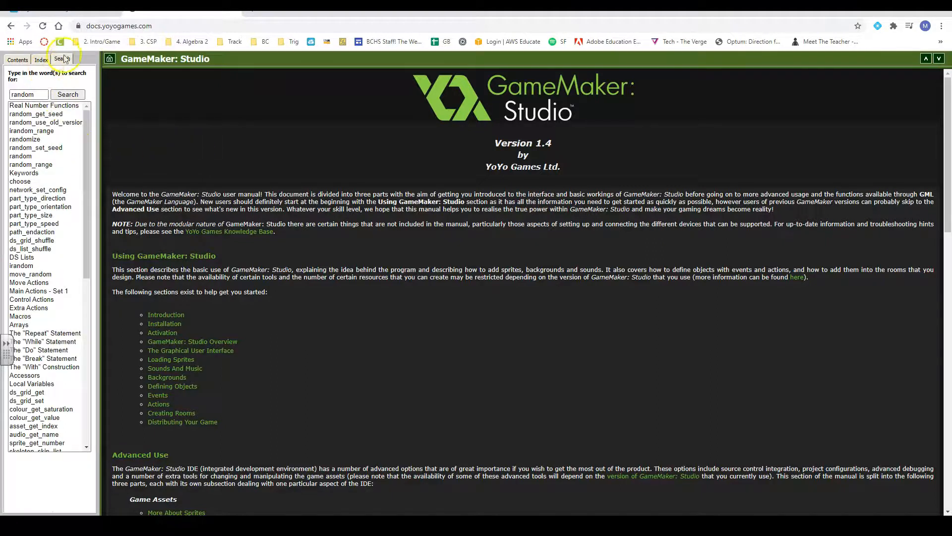
Look through the manual's random function entries and examine the syntax and example of random
left_click(37, 122)
left_click(41, 131)
left_click(30, 139)
left_click(31, 148)
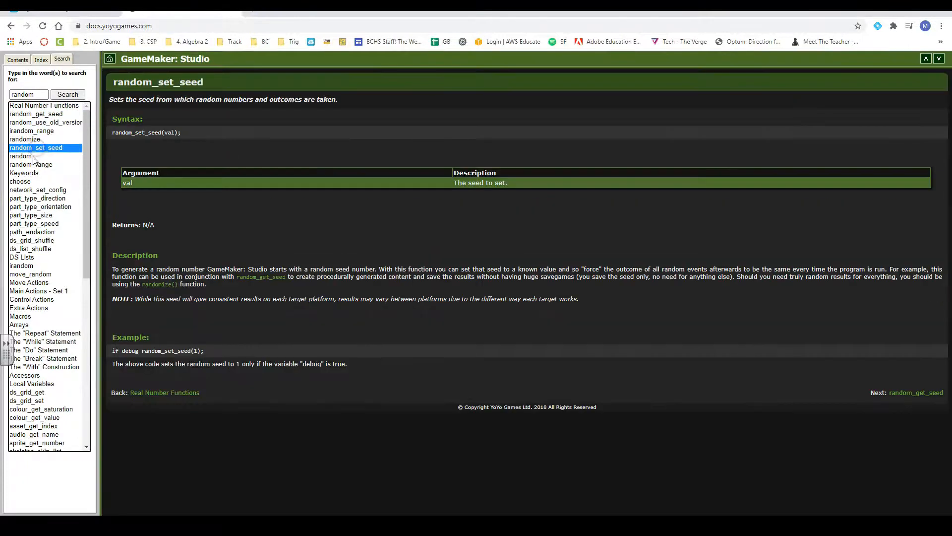
left_click(31, 156)
left_click(26, 148)
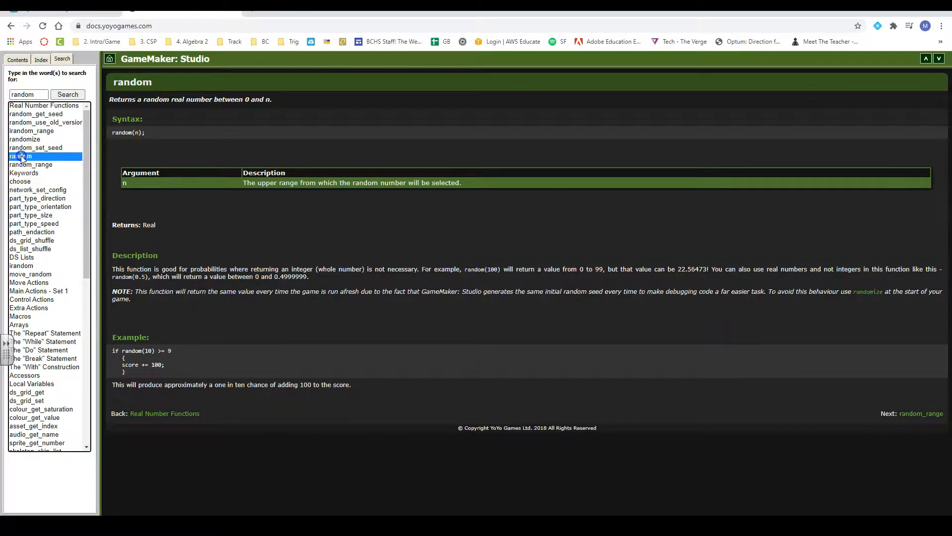
left_click(24, 164)
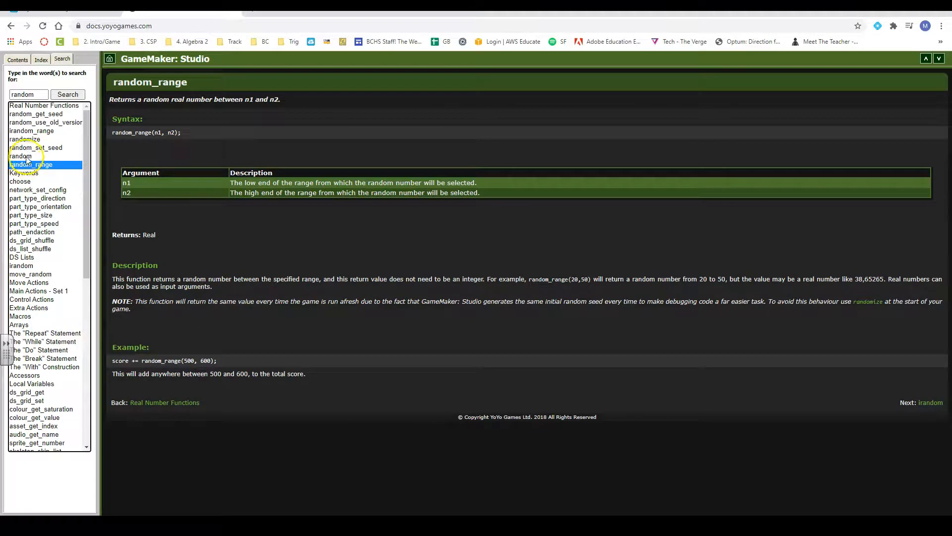
left_click(27, 156)
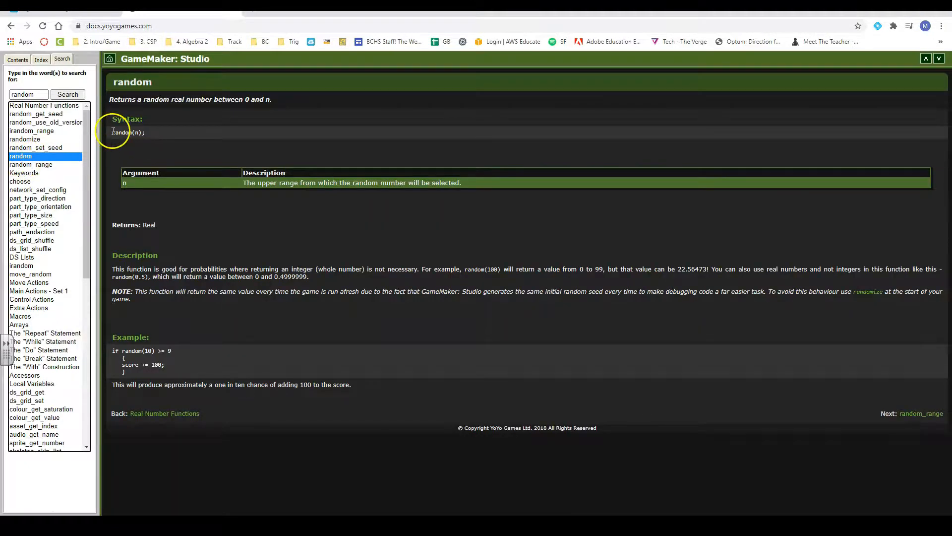
left_click_drag(116, 134, 155, 136)
left_click(158, 135)
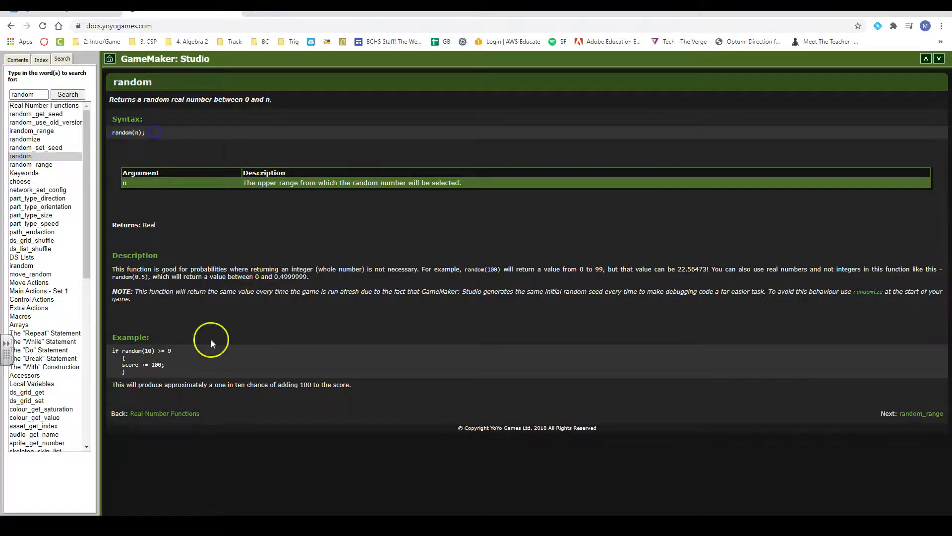
left_click_drag(113, 350, 180, 371)
left_click(148, 374)
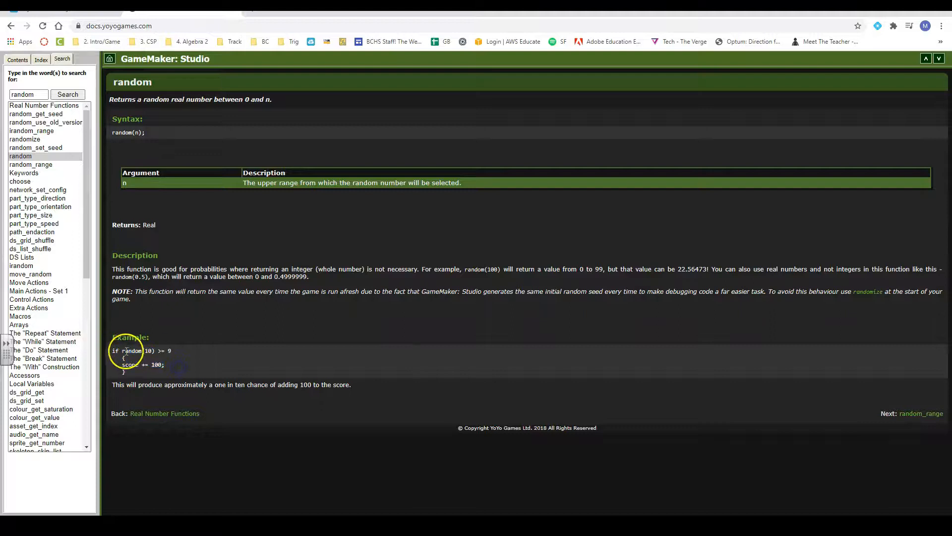
left_click_drag(123, 350, 155, 351)
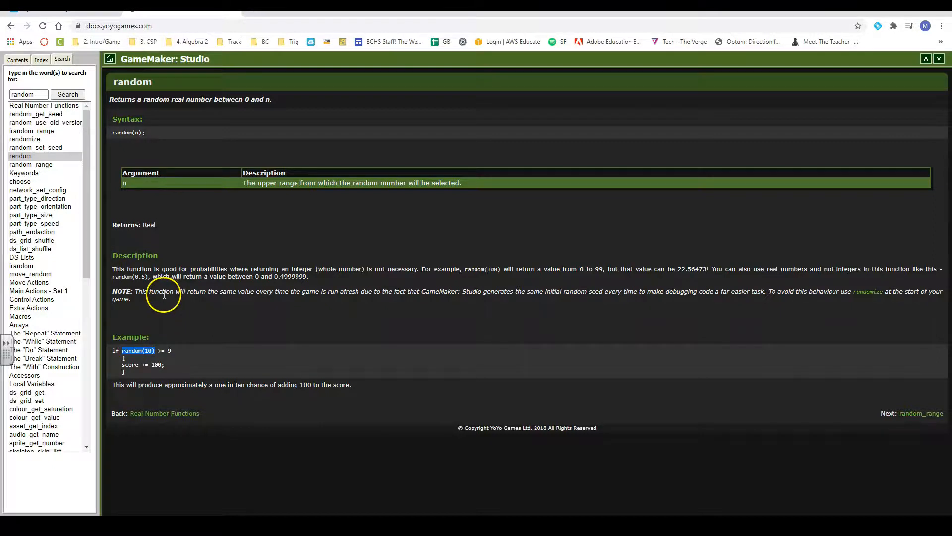
Examine the syntax and arguments of random_range in the manual and return to GameMaker
left_click(29, 164)
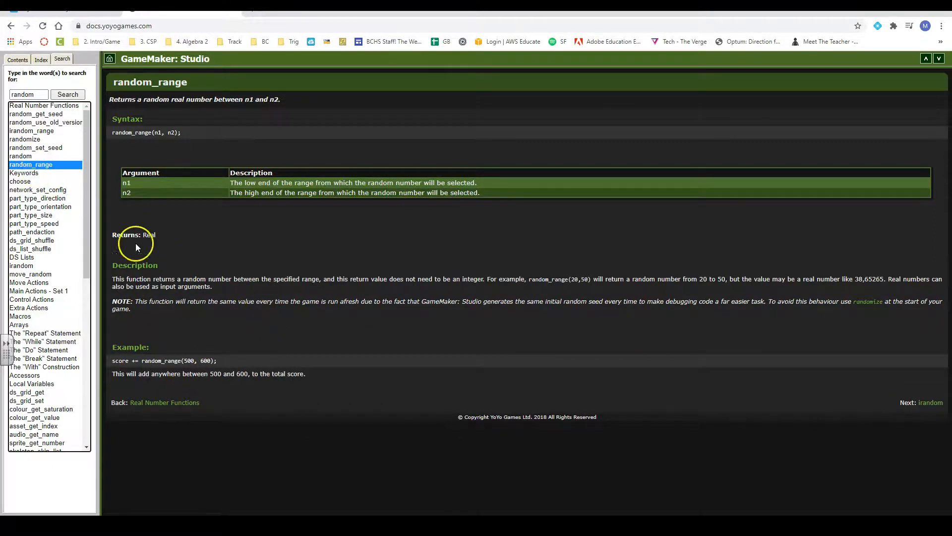
double_click(172, 133)
left_click(175, 144)
left_click(330, 191)
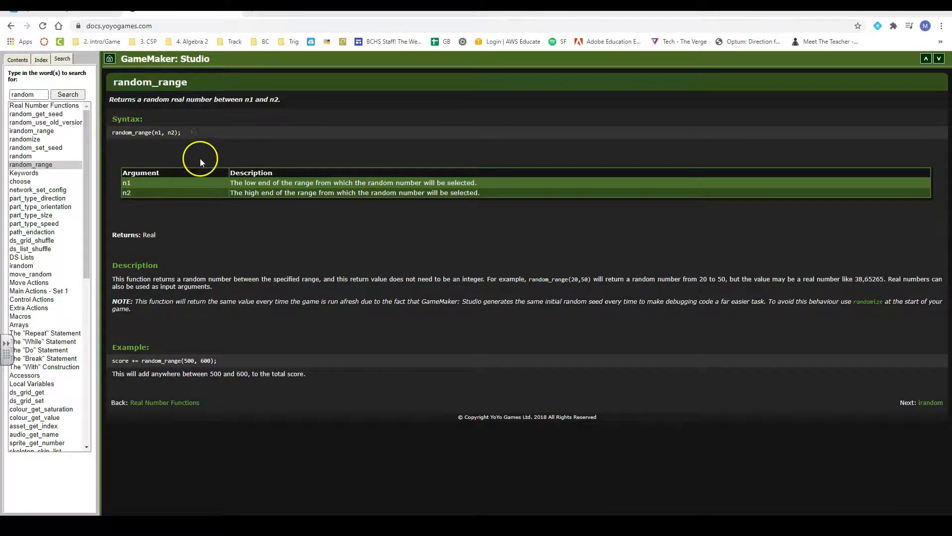
left_click_drag(115, 130, 215, 133)
left_click(214, 134)
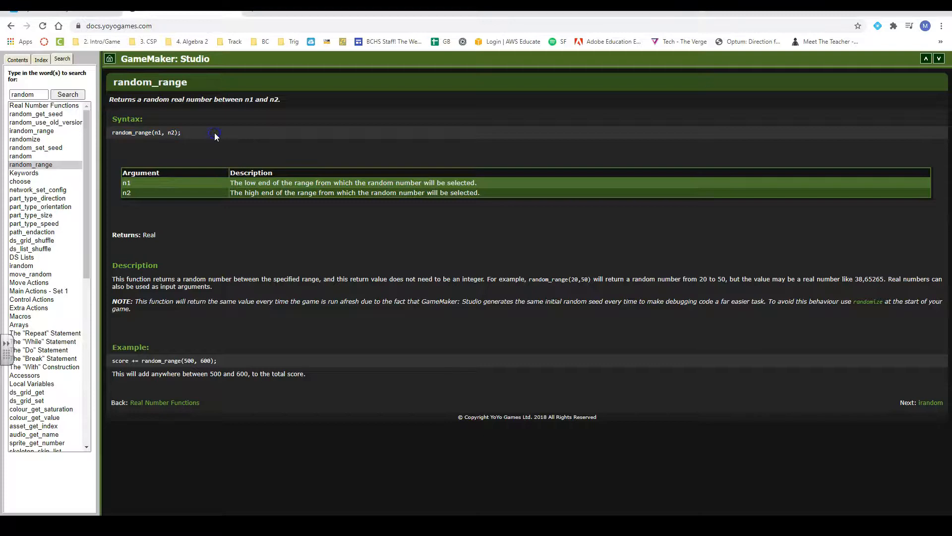
left_click(896, 7)
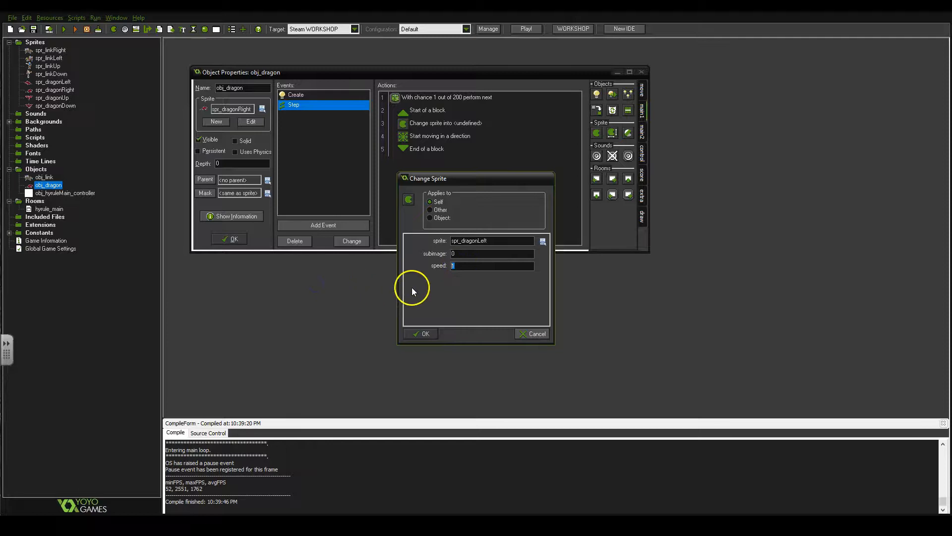
Set the speed of the spr_dragonLeft sprite change to a random_range expression with 0.2 as its low end
type("random_range")
type("( 2, 4")
left_click(491, 266)
type("0.2,0.4)")
left_click_drag(495, 266, 451, 265)
left_click(505, 266)
left_click(515, 262)
left_click(426, 333)
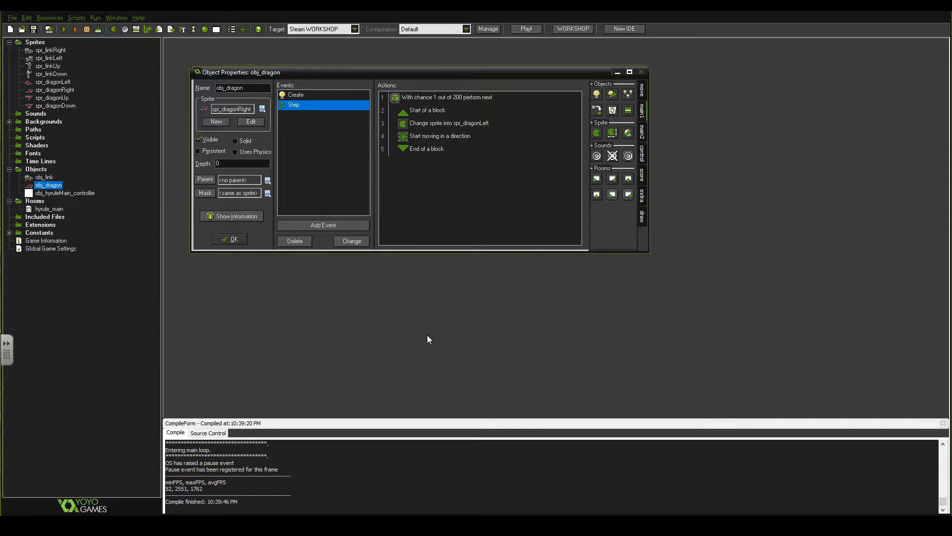
Add a second Test Chance action with 200 sides below the first block, followed by an empty start/end block
mouse_move(458, 132)
left_click(591, 173)
left_click(644, 133)
left_click(644, 153)
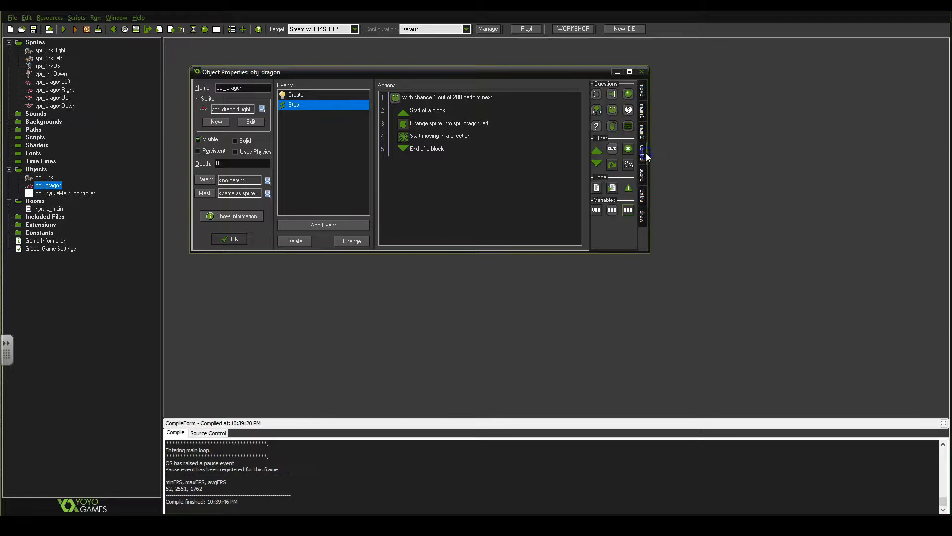
left_click_drag(613, 110, 472, 177)
double_click(487, 241)
type("200")
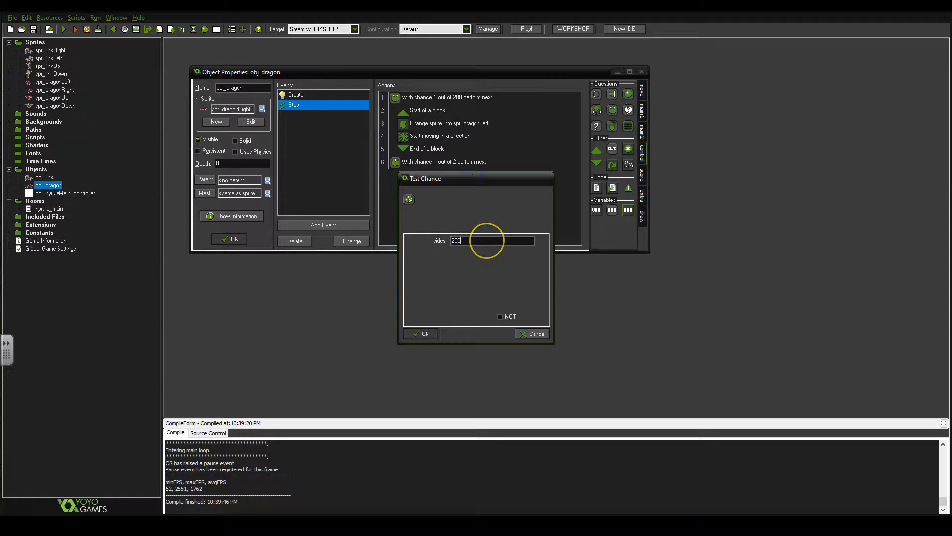
left_click(424, 334)
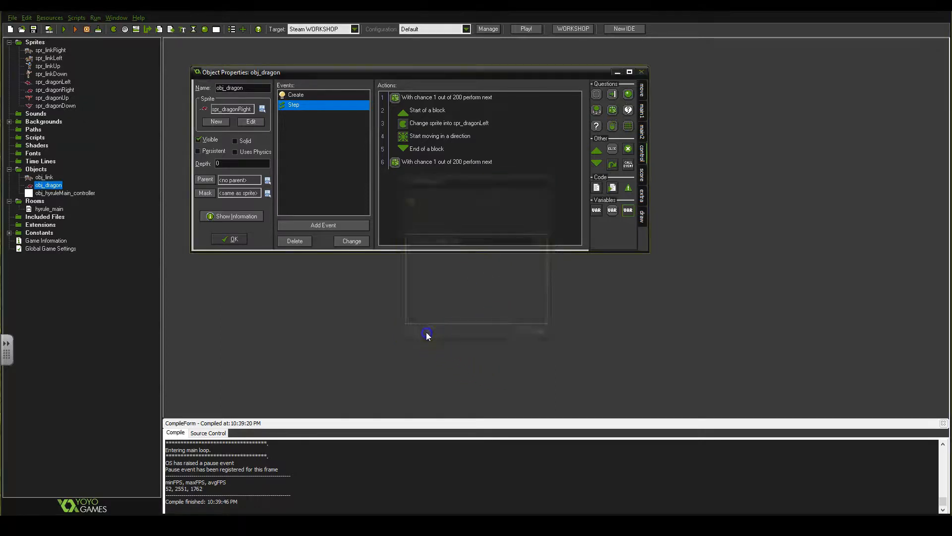
left_click_drag(597, 150, 491, 186)
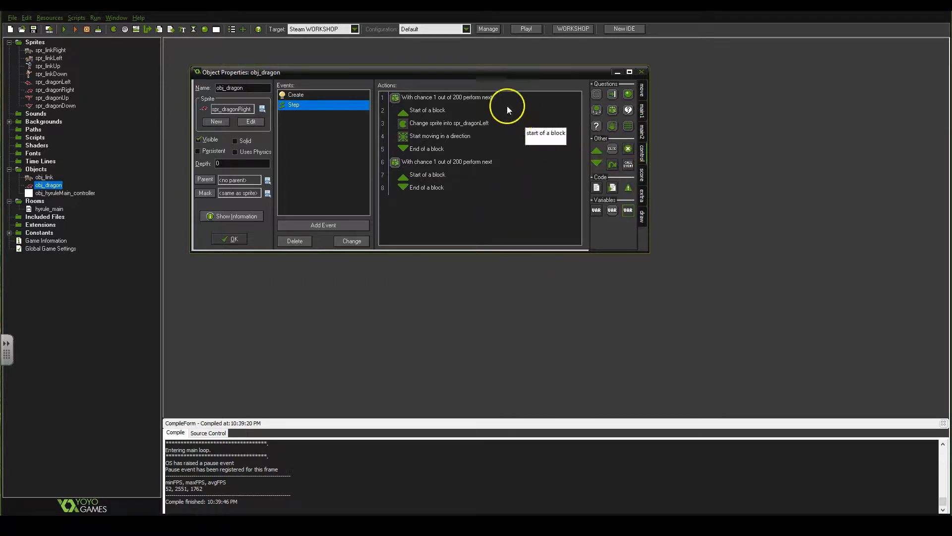
Add a Change Sprite action to the second chance block using spr_dragonRight with speed random_range(0.2,0.4)
left_click(642, 112)
left_click_drag(596, 134, 441, 187)
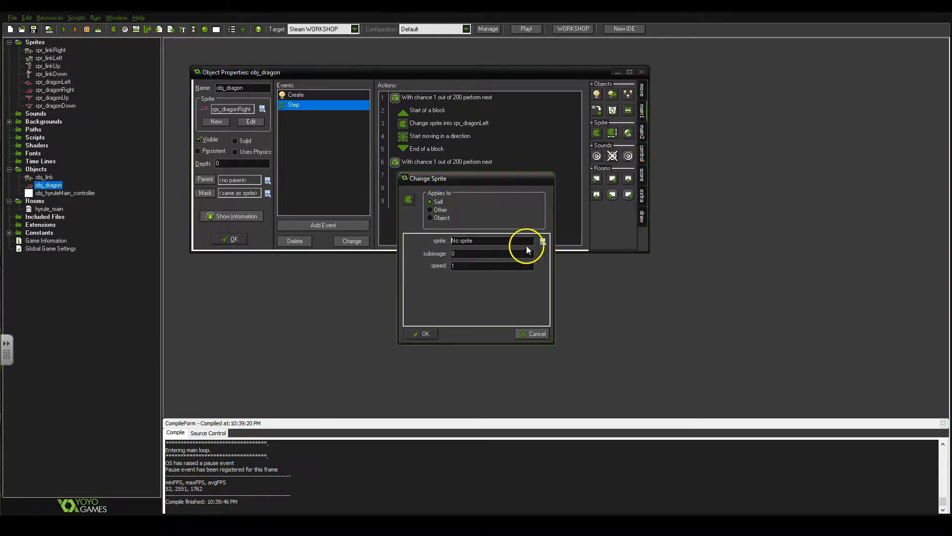
left_click(543, 242)
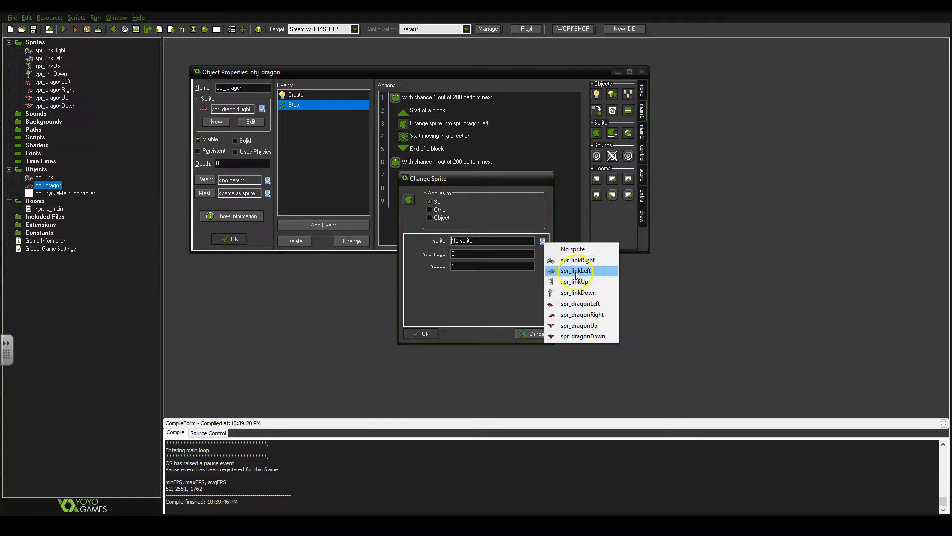
left_click(582, 314)
double_click(472, 267)
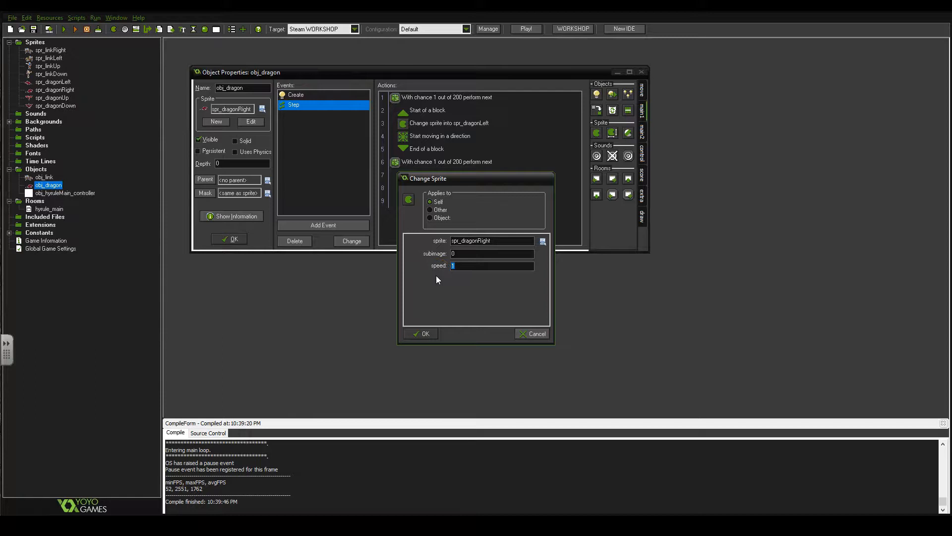
type(".2")
key("BackSpace")
key("BackSpace")
type("random_range(0.2,0.4")
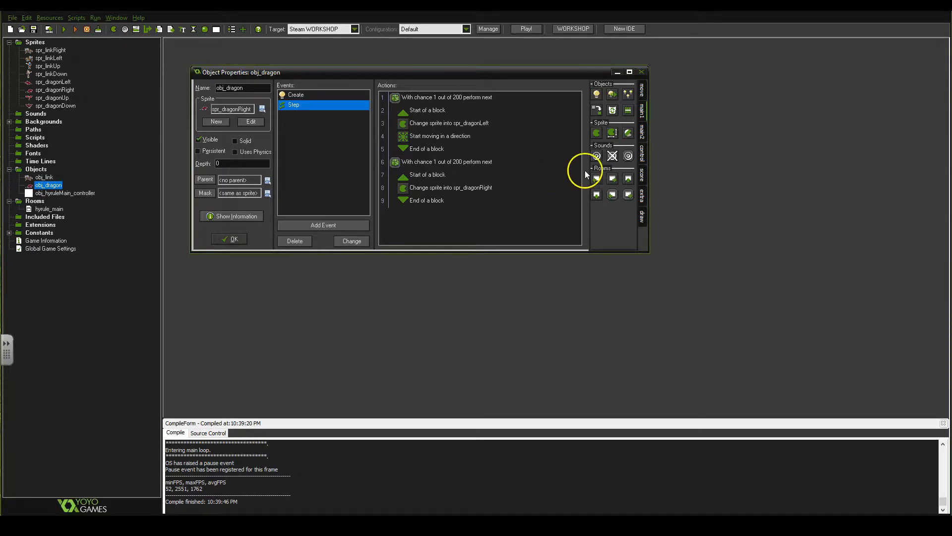
Add a third Test Chance action with 200 sides at the end of the list, followed by an empty start/end block
left_click(642, 114)
left_click(642, 131)
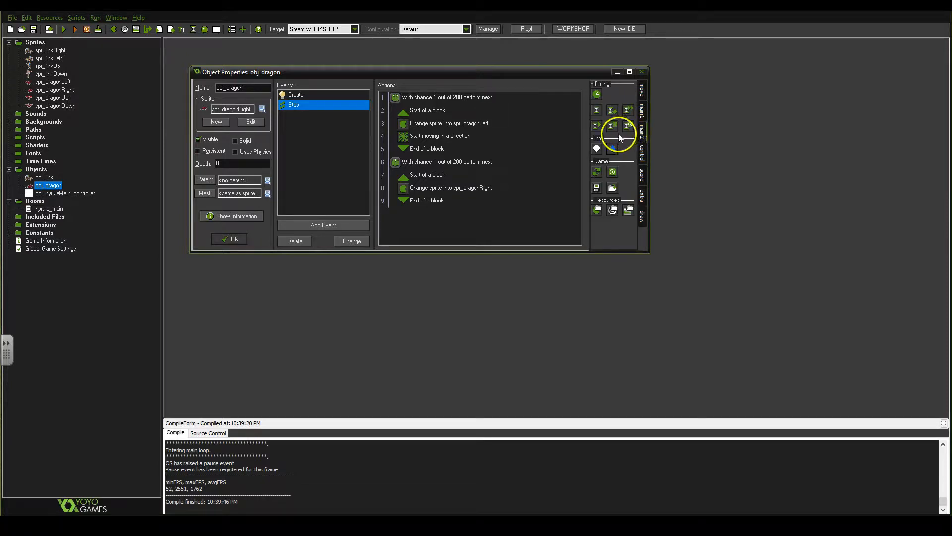
left_click(643, 155)
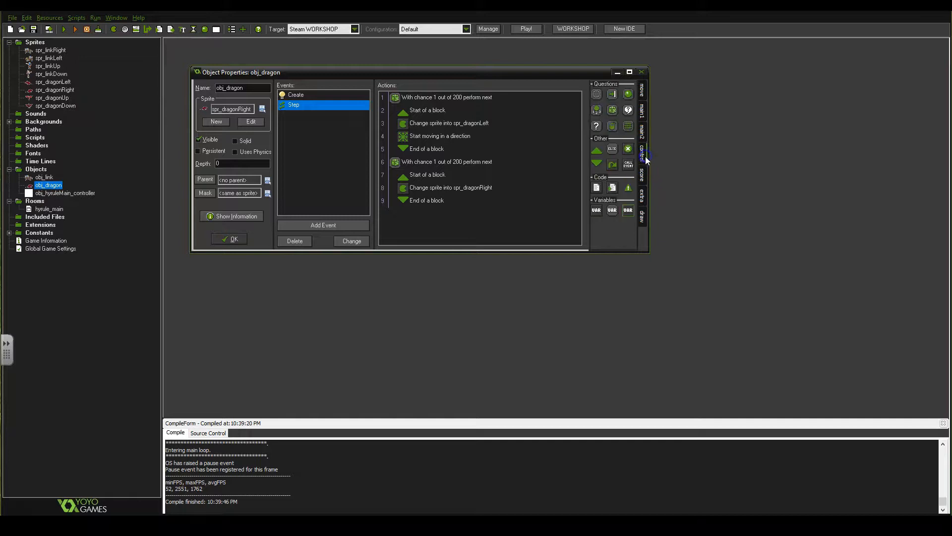
left_click_drag(613, 110, 501, 221)
type("200")
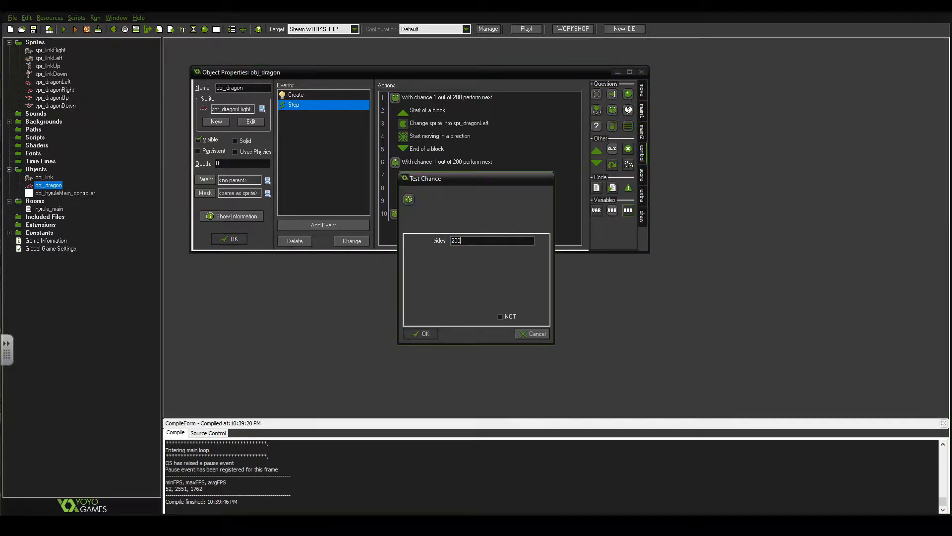
left_click(431, 334)
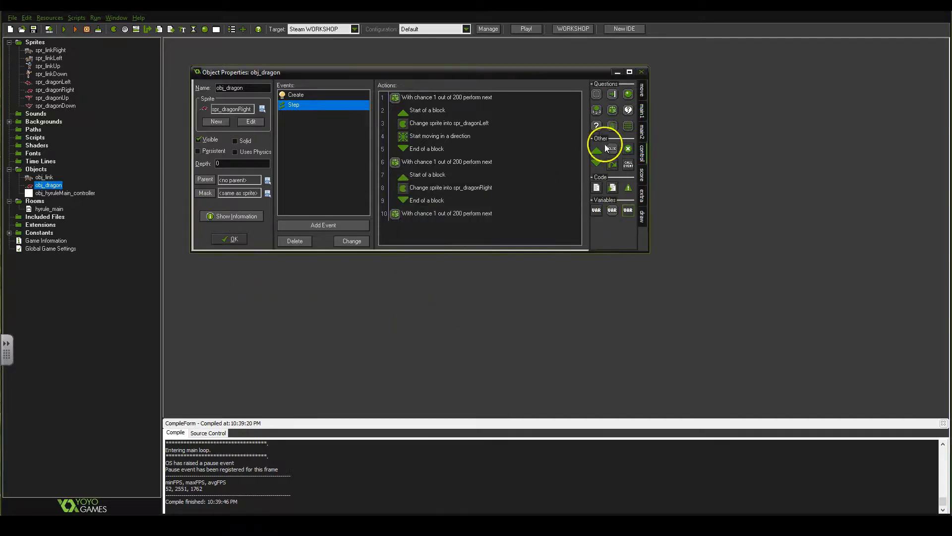
left_click_drag(516, 229, 506, 232)
left_click_drag(572, 207, 509, 240)
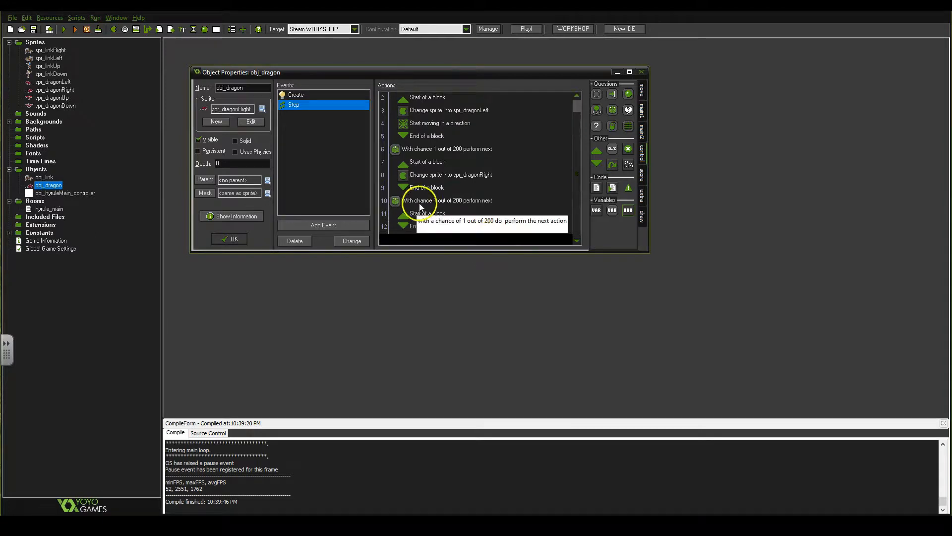
Add a Change Sprite action to the third chance block using spr_dragonUp with speed random_range(.2,.4)
left_click(645, 135)
left_click(643, 111)
left_click_drag(597, 133, 449, 223)
left_click(540, 241)
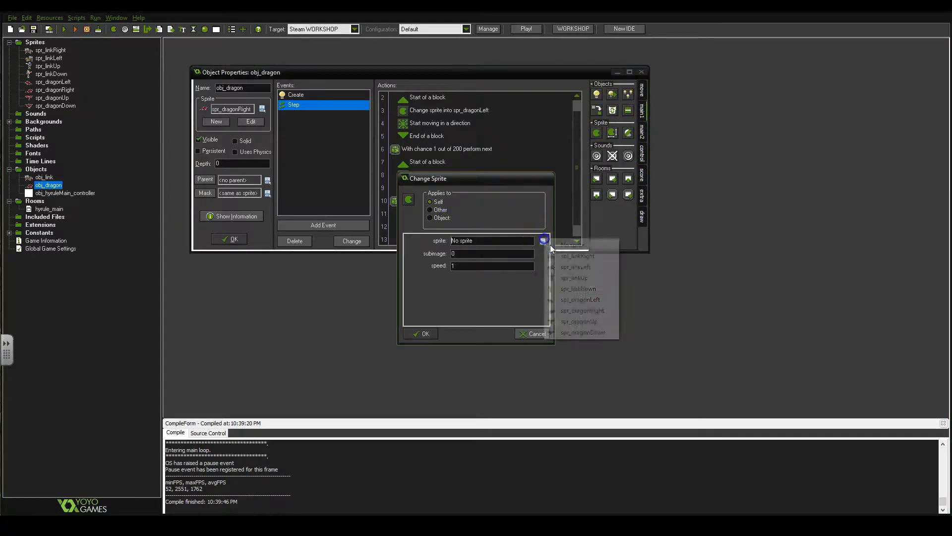
left_click(582, 322)
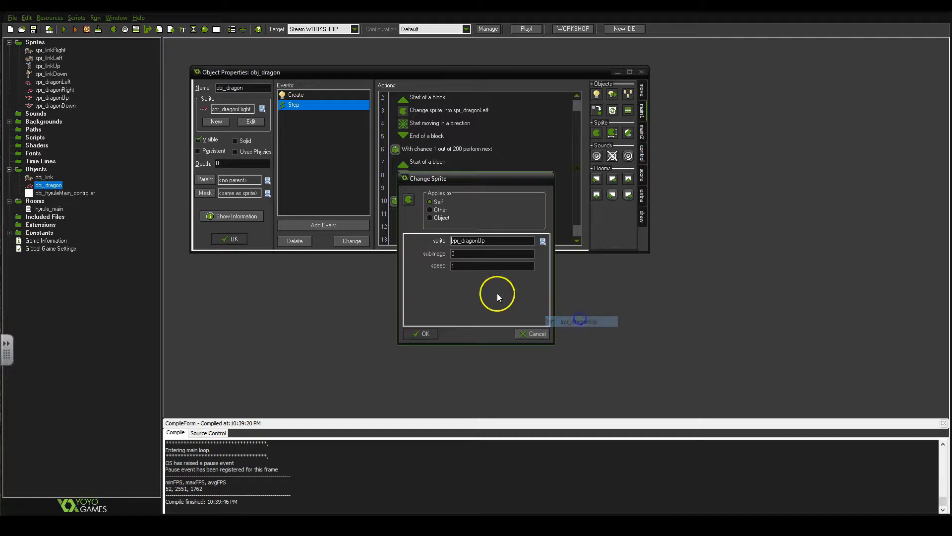
double_click(488, 266)
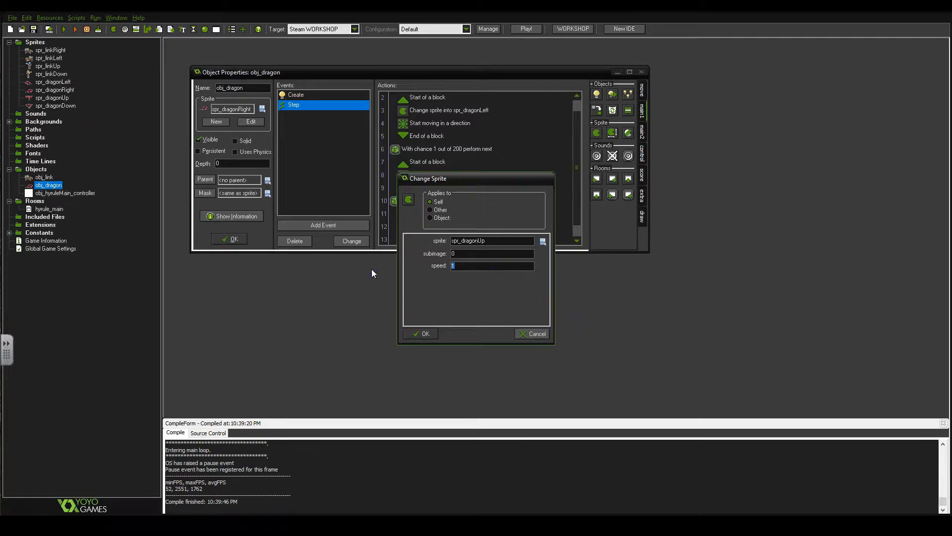
type("random_range(.2,.4")
left_click(432, 331)
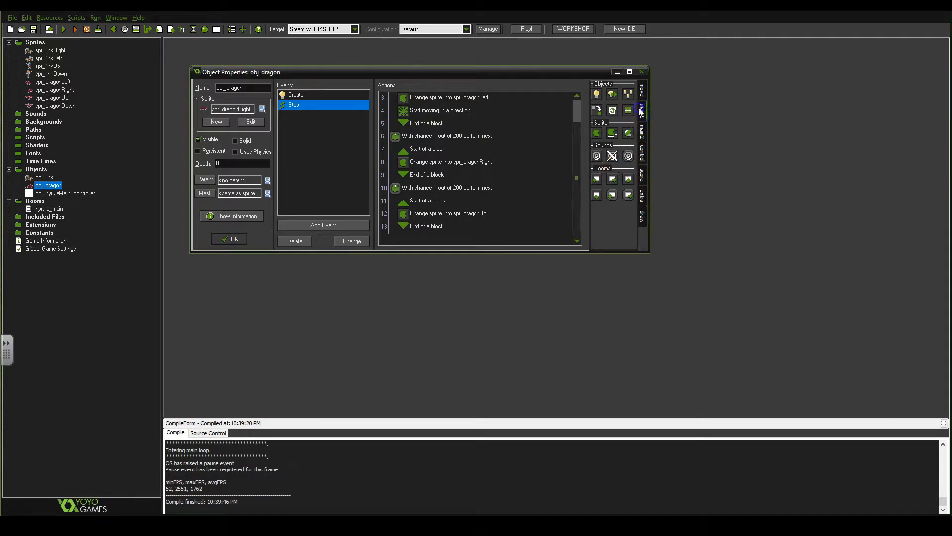
Add a fourth Test Chance action with 200 sides below the spr_dragonUp block, followed by an empty start/end block
left_click(642, 132)
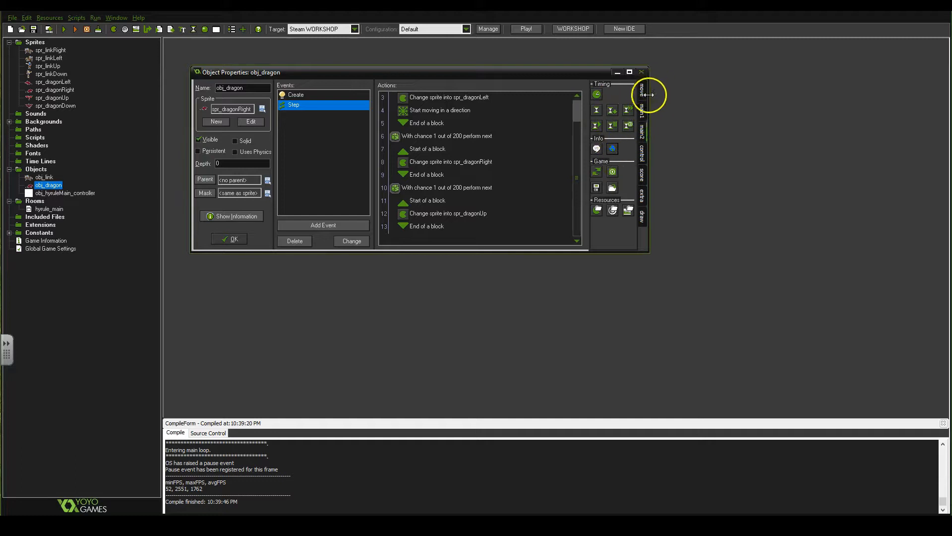
left_click(643, 92)
left_click(642, 112)
left_click(642, 133)
left_click(642, 153)
left_click_drag(614, 110, 422, 241)
type("200")
left_click(411, 333)
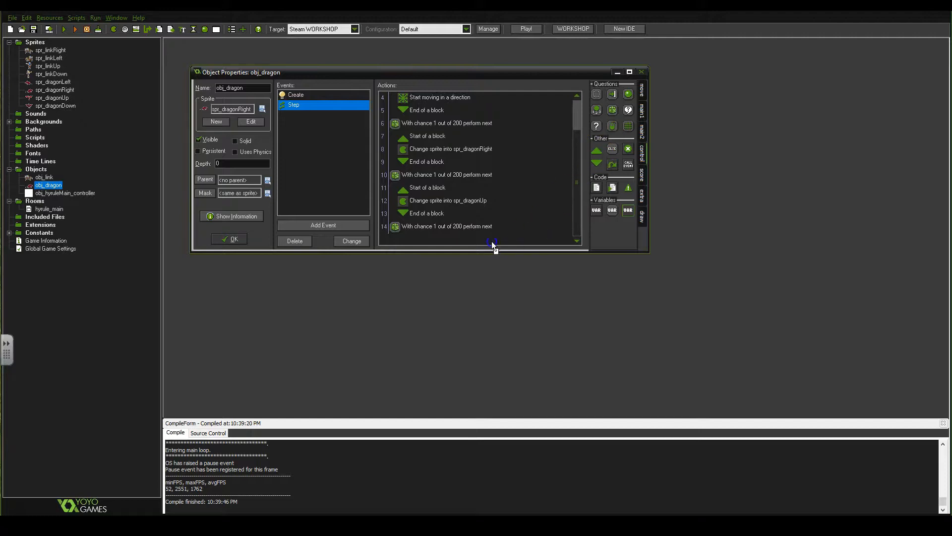
left_click_drag(597, 163, 458, 242)
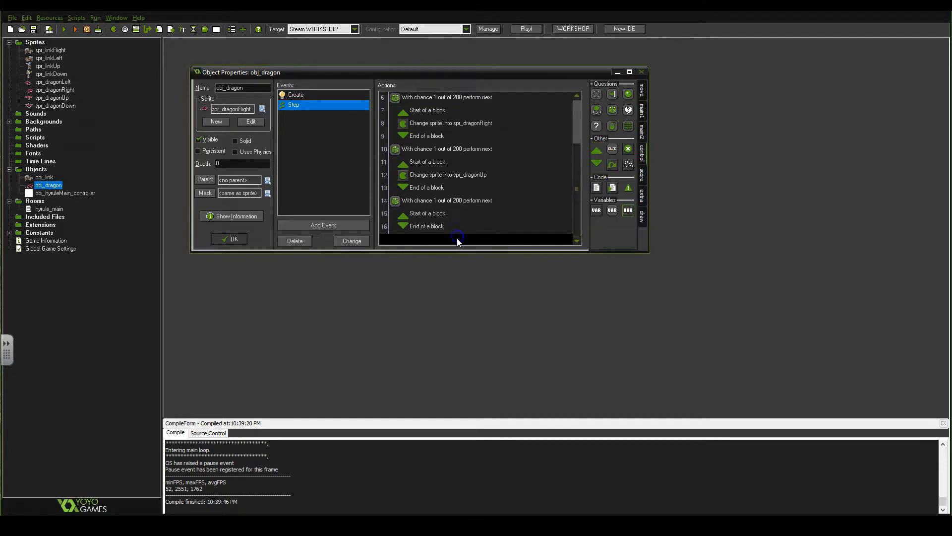
Add a Change Sprite action to the fourth chance block using spr_dragonDown with speed random(.2,.4)
left_click(643, 129)
left_click(642, 112)
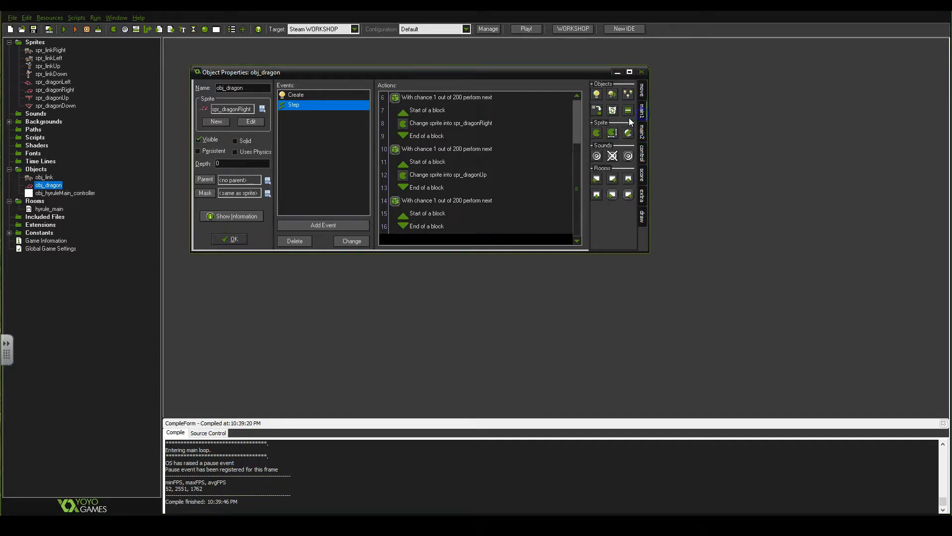
left_click_drag(598, 132, 424, 218)
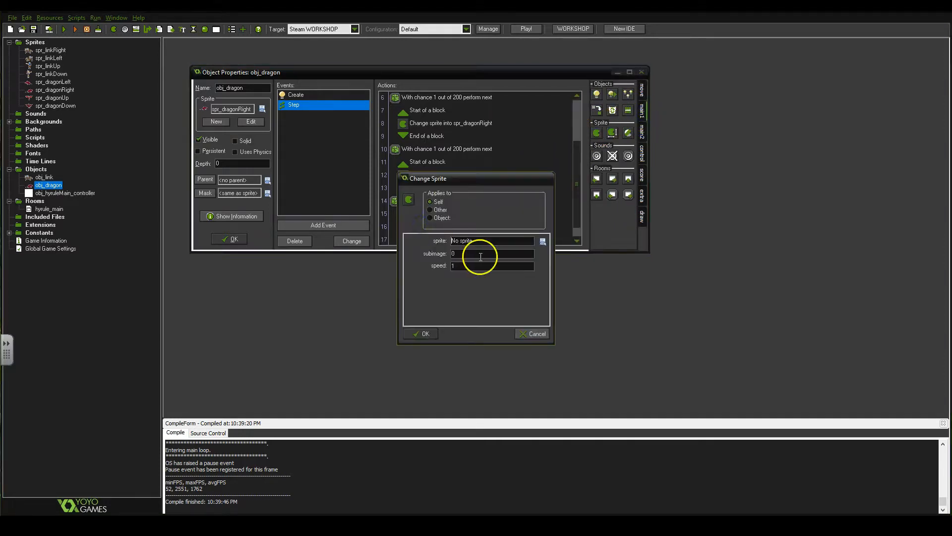
left_click(542, 241)
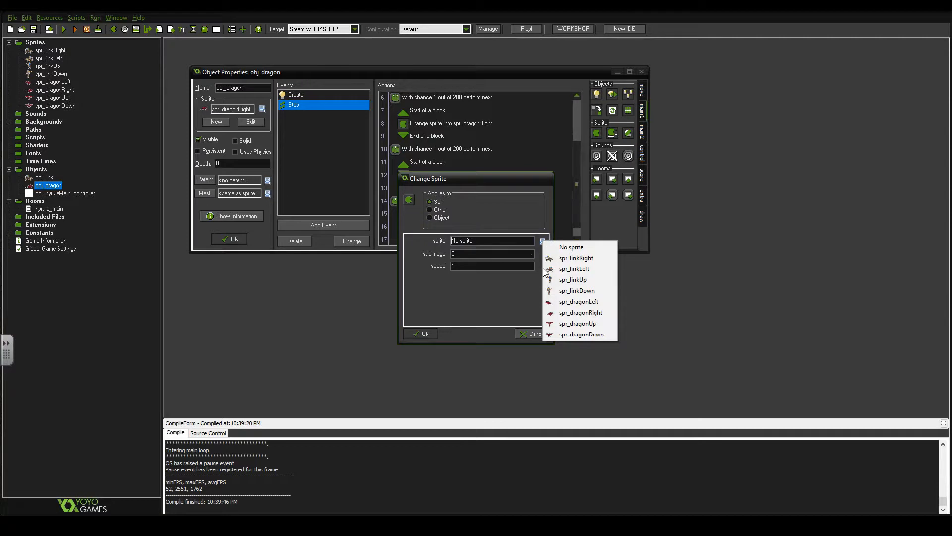
left_click(579, 333)
double_click(485, 265)
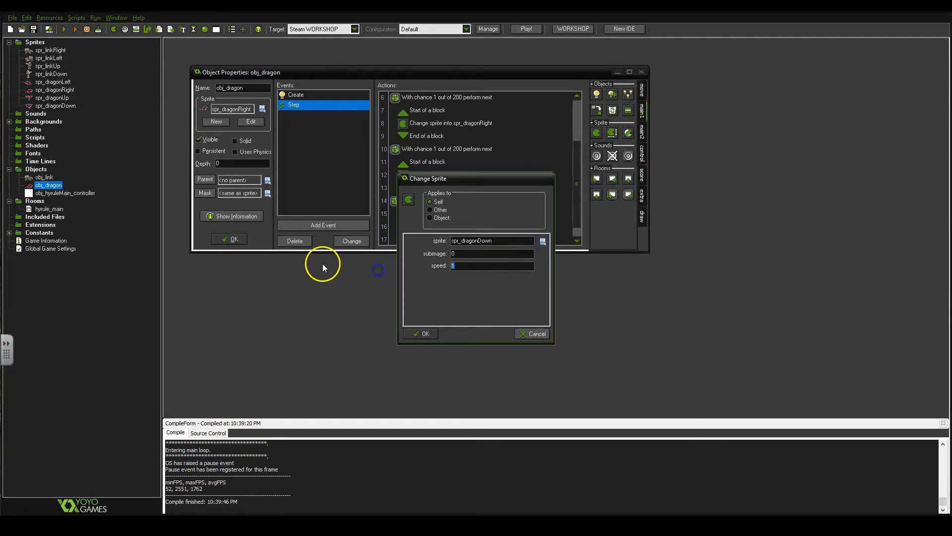
type("random(.2,.4")
left_click(425, 335)
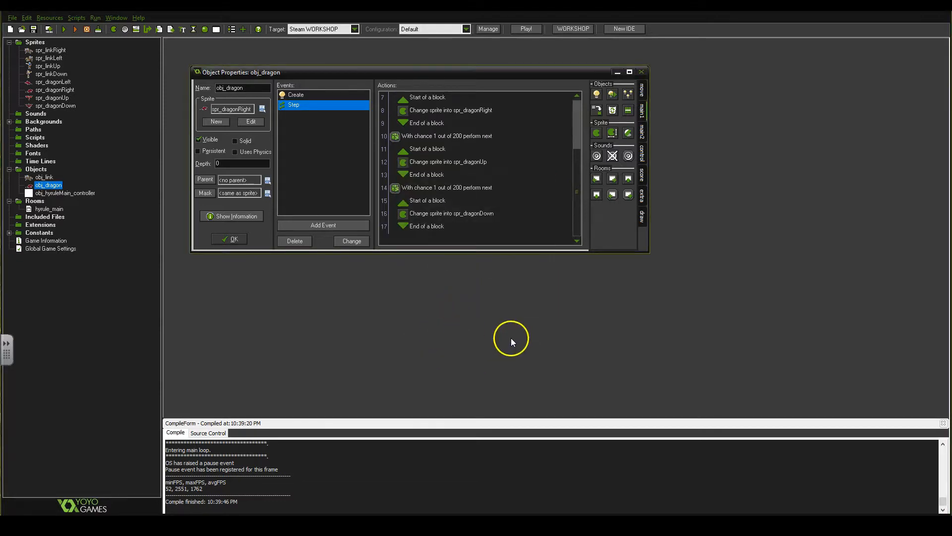
Add a Move Fixed action after the spr_dragonRight sprite change with the right, up-right and down-right directions enabled
scroll(506, 207, "up", 2)
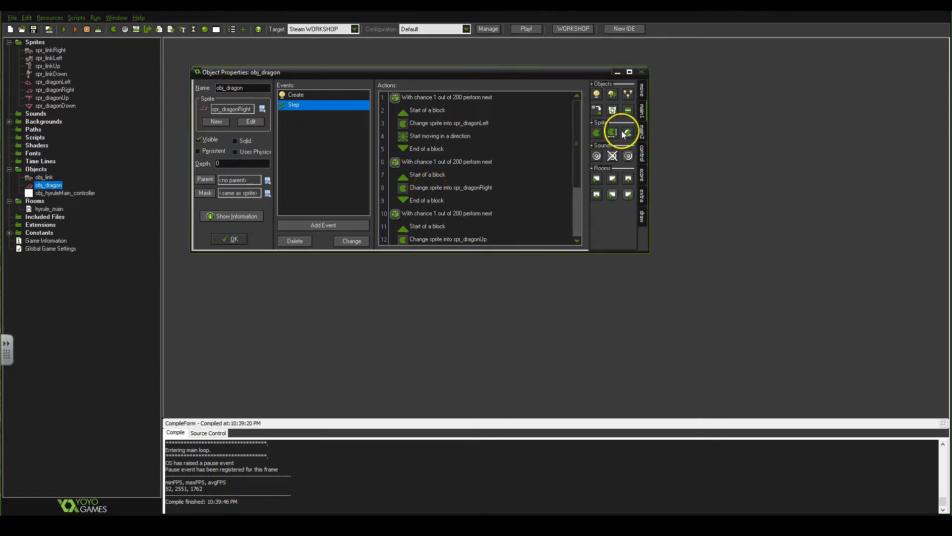
left_click(642, 90)
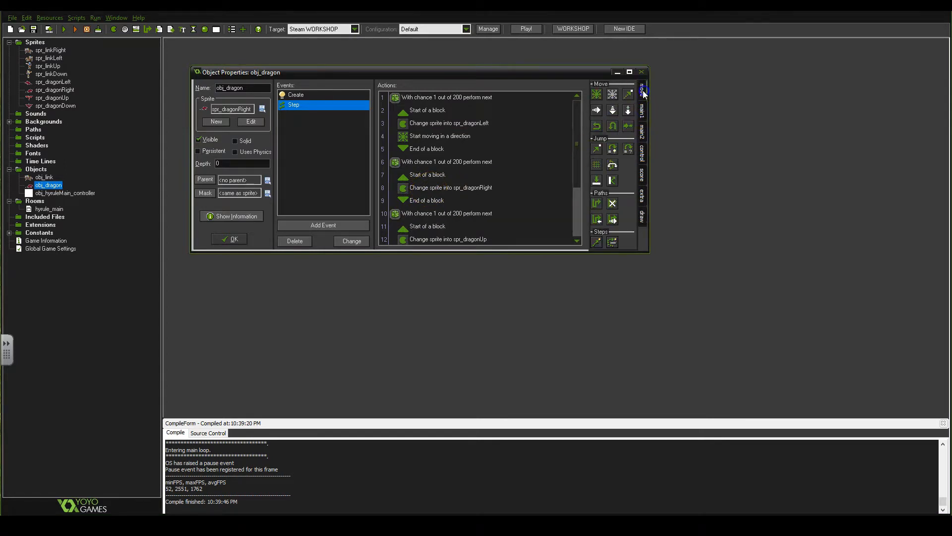
left_click_drag(597, 95, 417, 197)
left_click(481, 249)
left_click(481, 261)
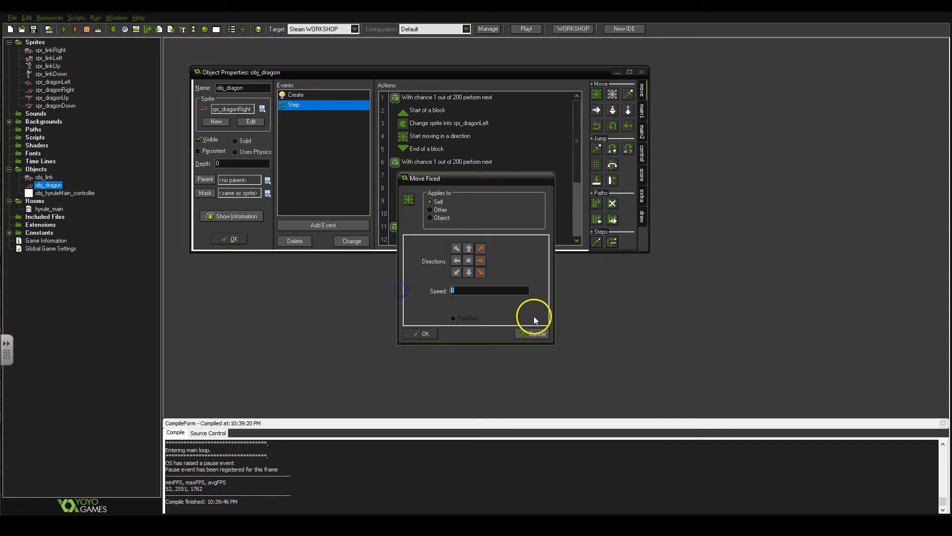
Set the rightward movement's speed to random_range(3,7) and copy the expression for reuse
double_click(465, 288)
type("random_range(3,7)")
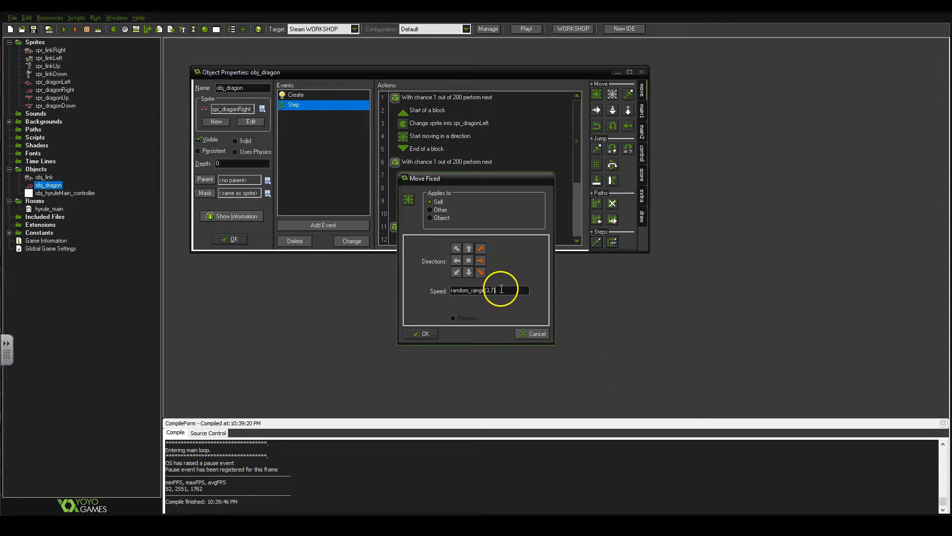
key("ctrl+a")
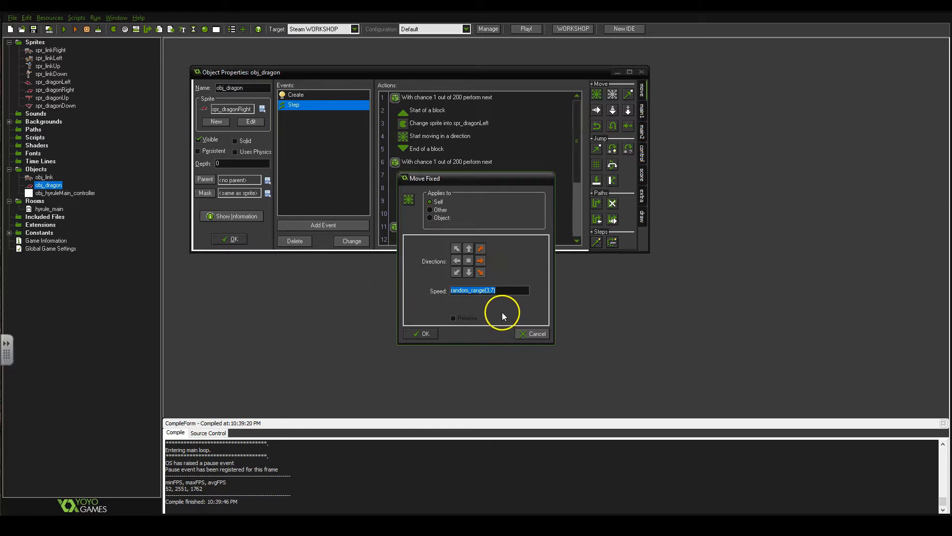
left_click(424, 334)
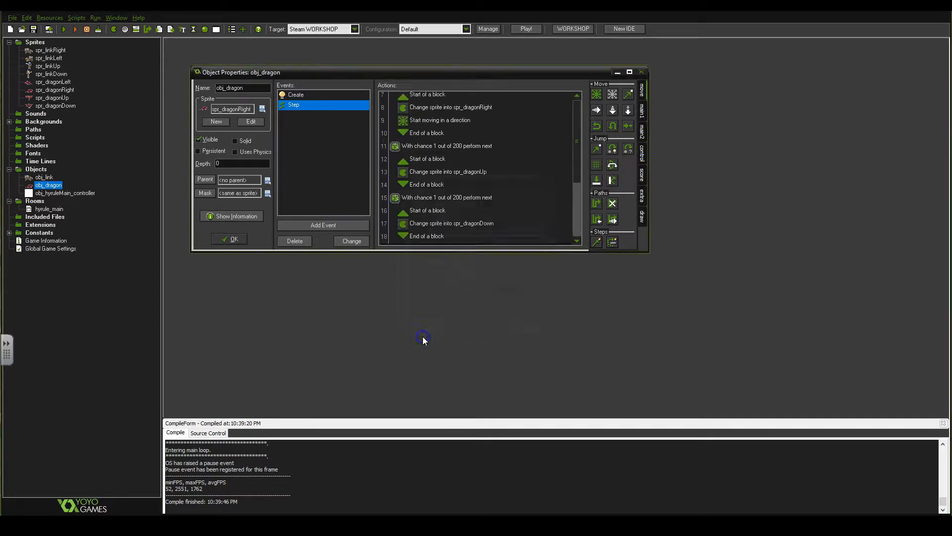
Add a Move Fixed action after the spr_dragonUp sprite change with the up direction and speed random_range(3,7)
scroll(425, 212, "down", 3)
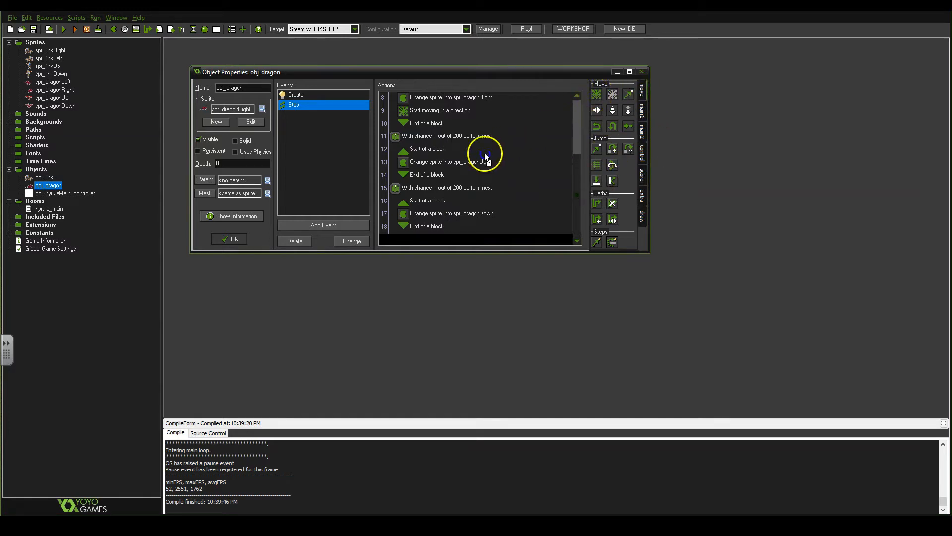
left_click_drag(441, 163, 438, 165)
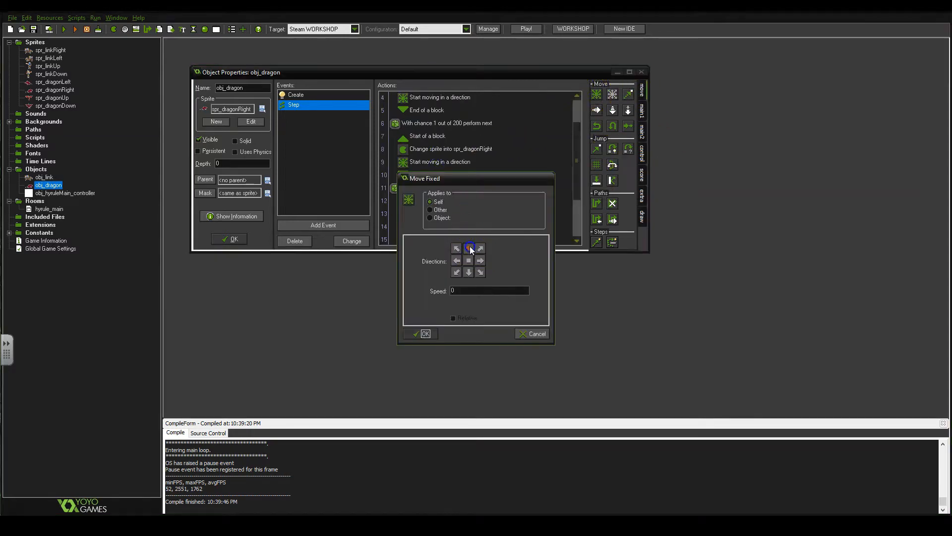
left_click_drag(459, 290, 412, 292)
type("random_range(3,7")
left_click(428, 333)
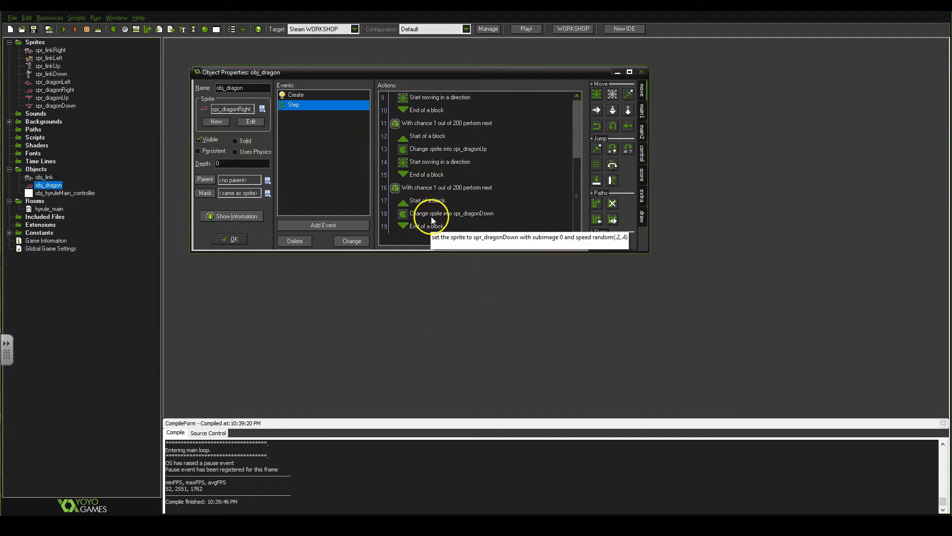
Add a Move Fixed action after the spr_dragonDown sprite change with the down direction and speed random_range(3,7)
left_click_drag(605, 110, 491, 209)
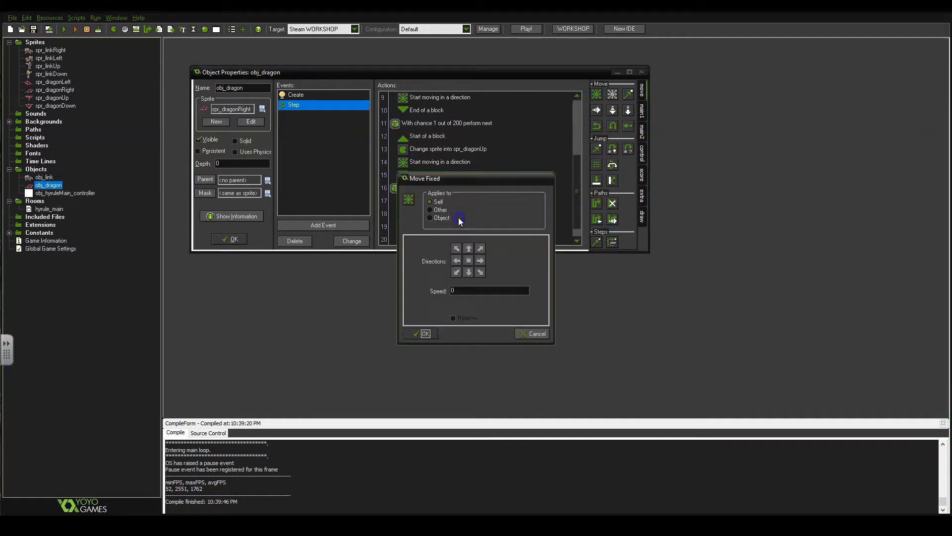
left_click_drag(475, 289, 388, 293)
type("random_range(3,7)")
left_click(426, 334)
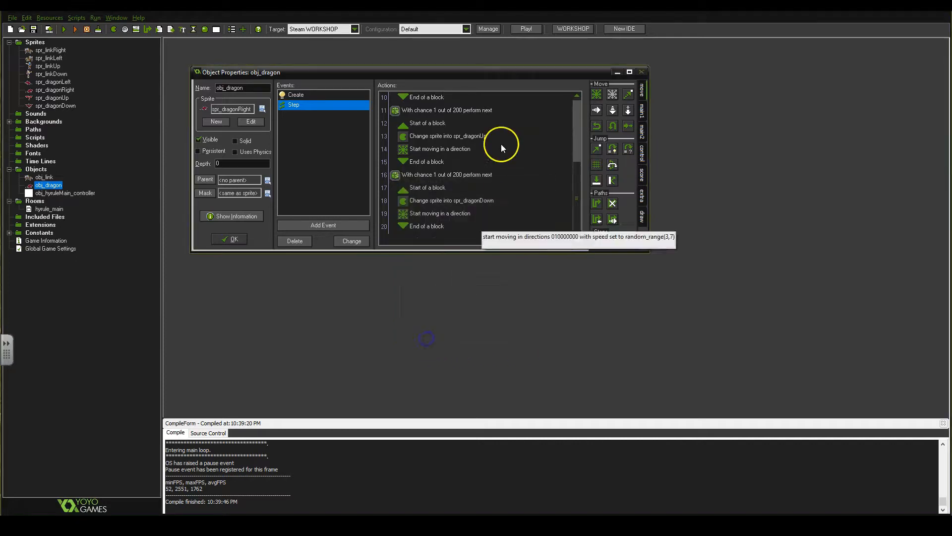
Change the speed of the Move Fixed action in the spr_dragonLeft block to random_range(3,7)
scroll(483, 164, "up", 3)
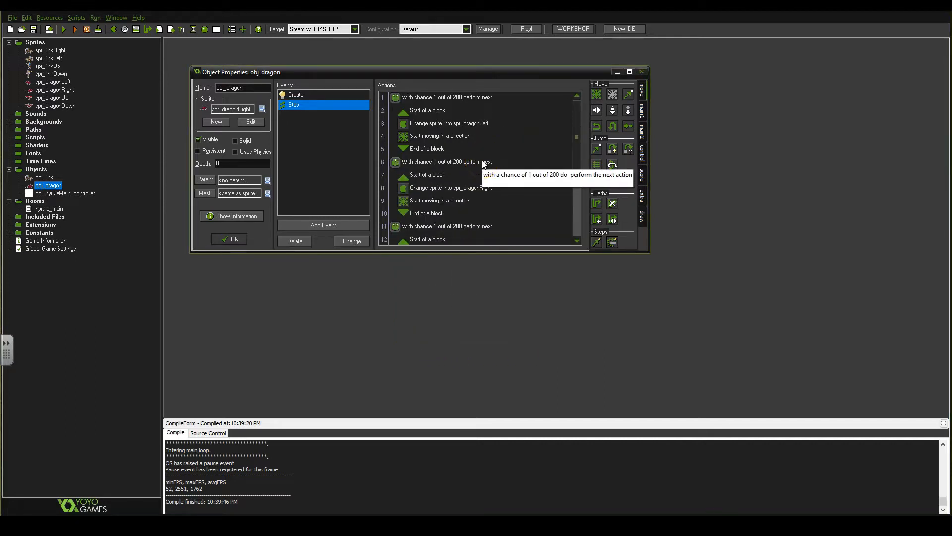
double_click(465, 137)
left_click_drag(467, 292, 390, 293)
type("random_range(3,7)")
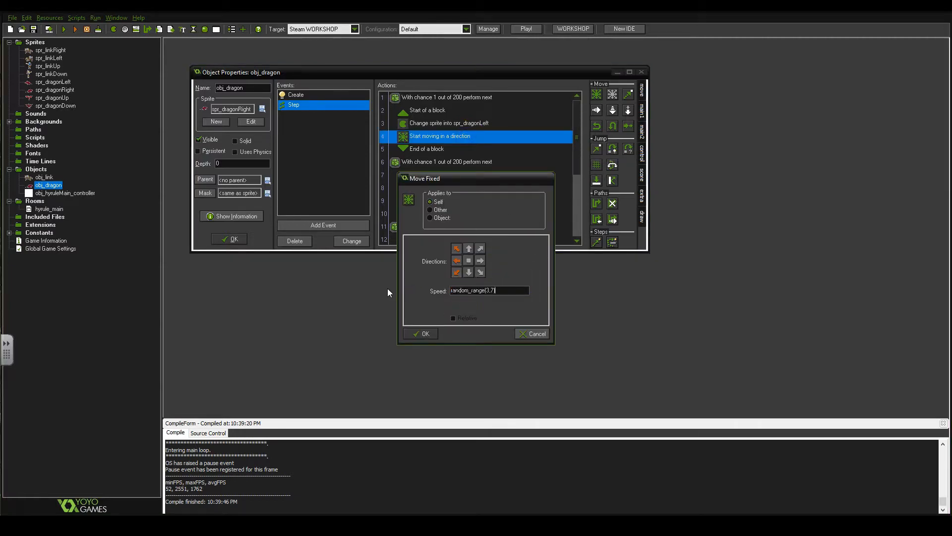
left_click(420, 334)
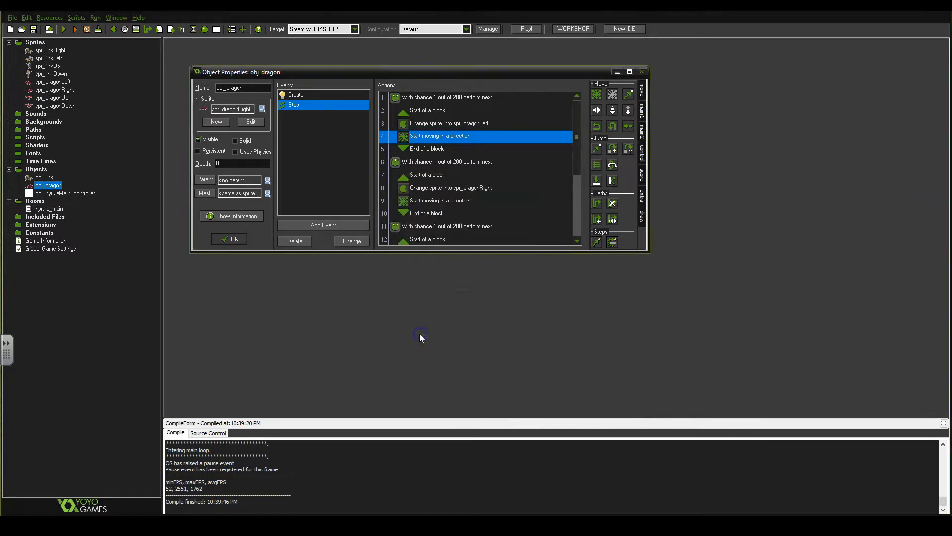
Confirm the dragon object's changes, try to run the game, and dismiss the compile error report
left_click(240, 239)
left_click(64, 29)
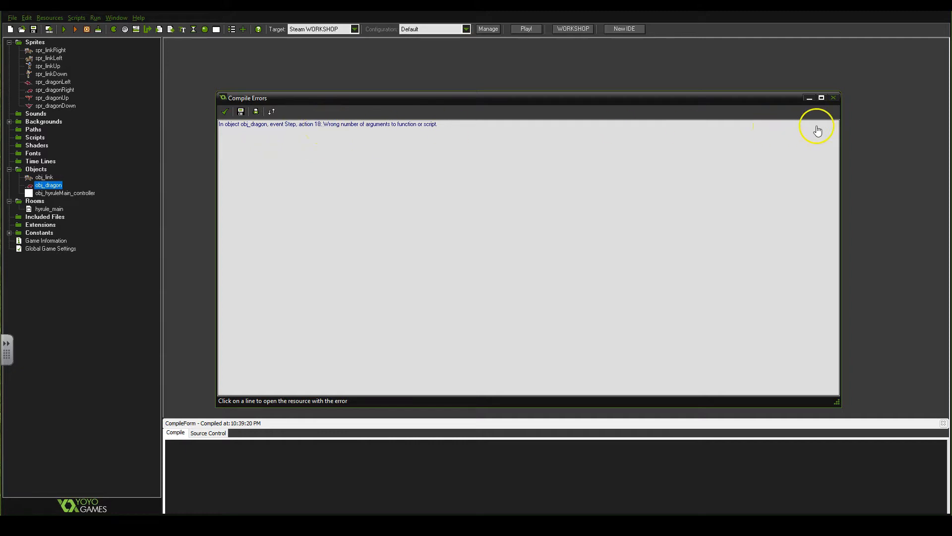
left_click(834, 98)
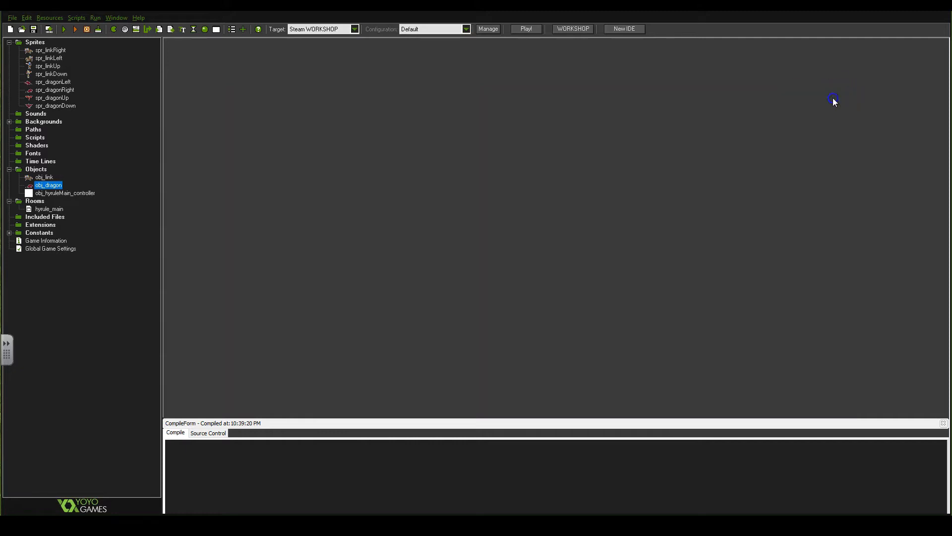
Correct the speed of the spr_dragonDown sprite change in obj_dragon's Step event to random_range(.2,.4) and confirm the object
double_click(46, 188)
left_click(344, 144)
scroll(487, 212, "down", 3)
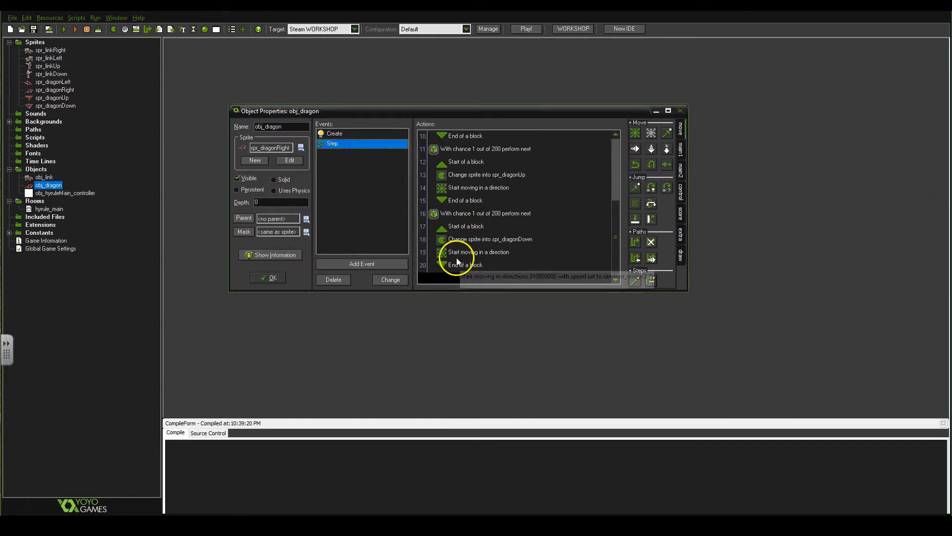
double_click(457, 242)
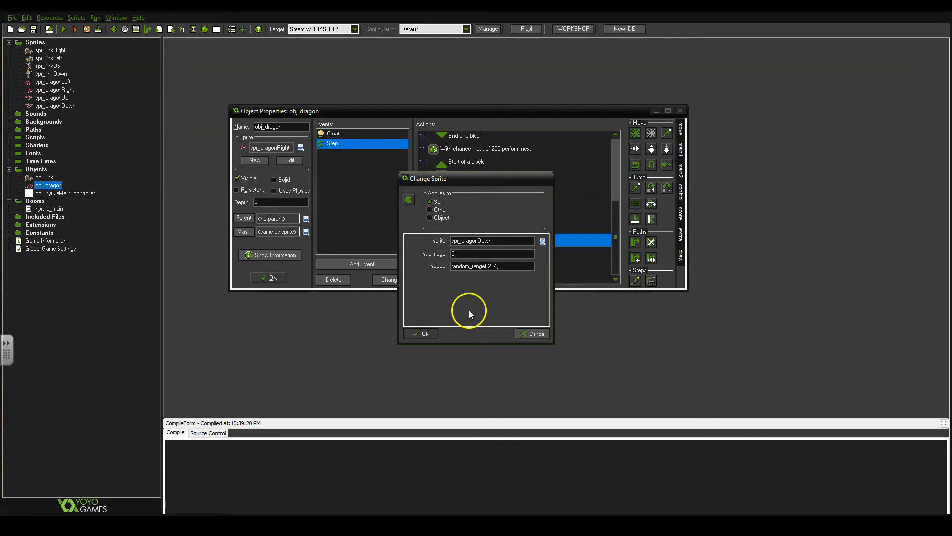
left_click(421, 336)
left_click(273, 277)
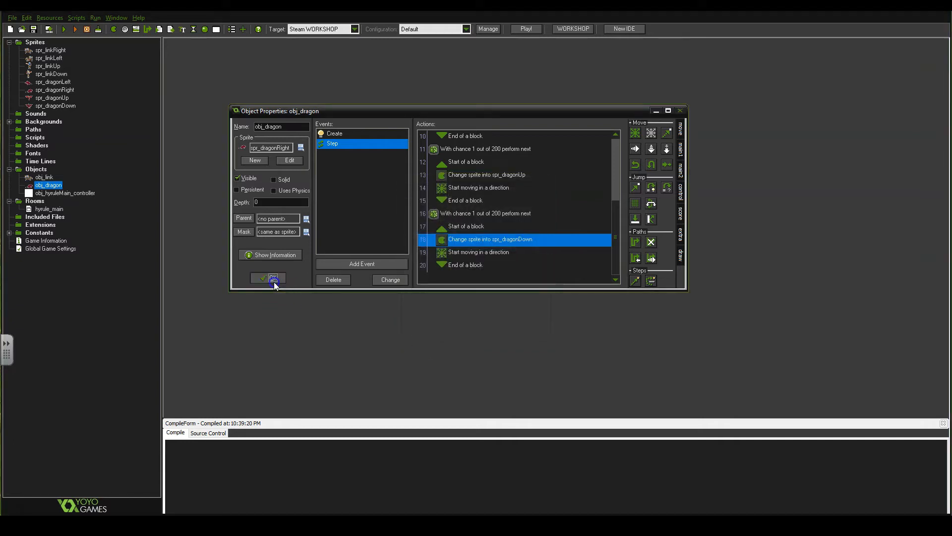
Run the game and move Link right and down to test the dragons' random movement
left_click(70, 33)
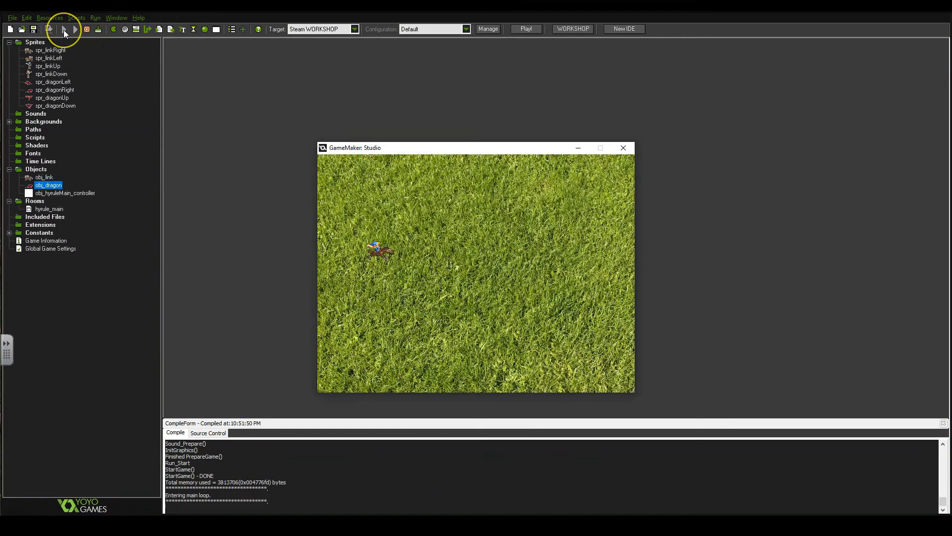
key("Right")
key("Down")
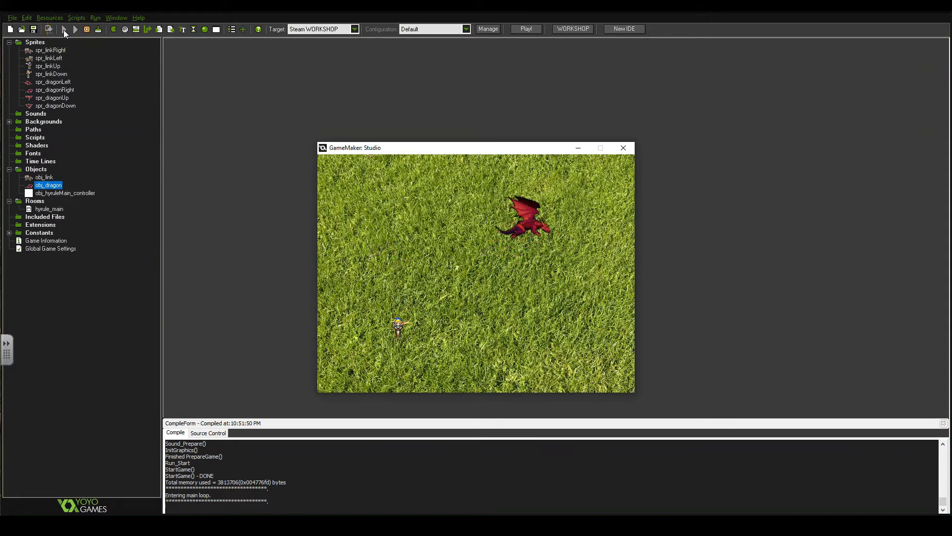